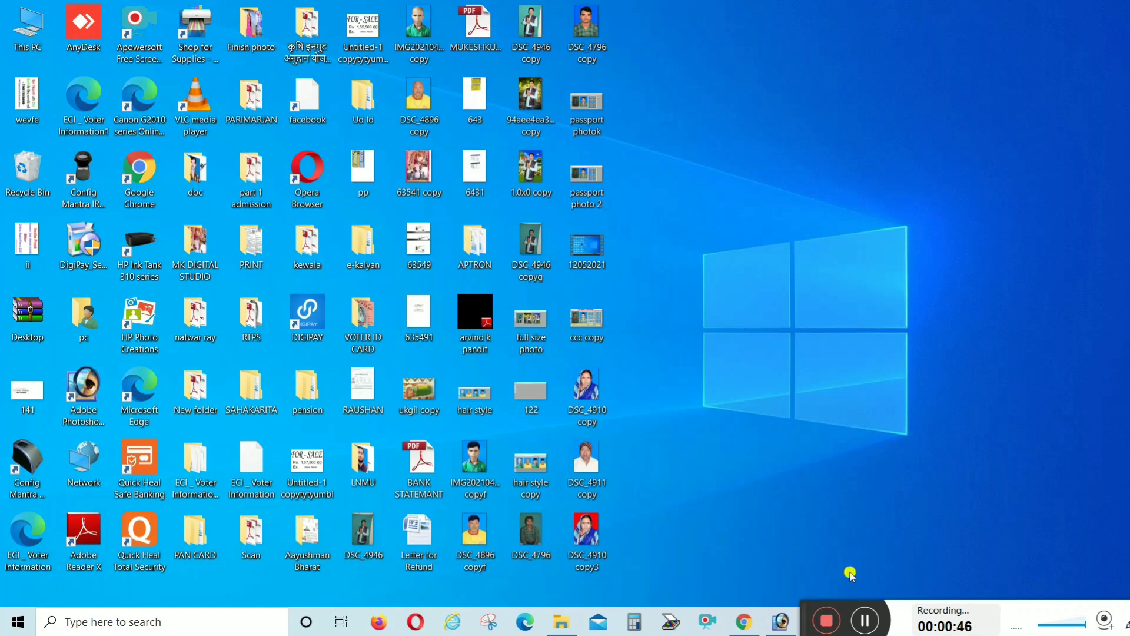
# Restore the Adobe Photoshop window from the taskbar.
pyautogui.click(782, 620)
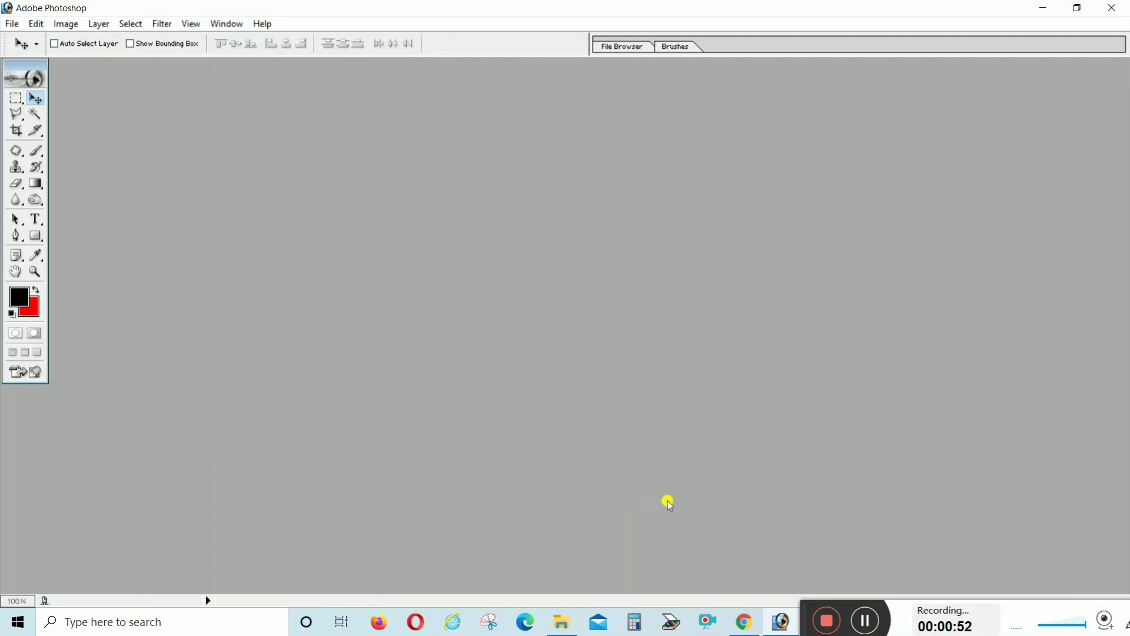
# Open the Desktop photo DSC_4910 copy3 in Photoshop by dragging it from File Explorer.
pyautogui.click(562, 621)
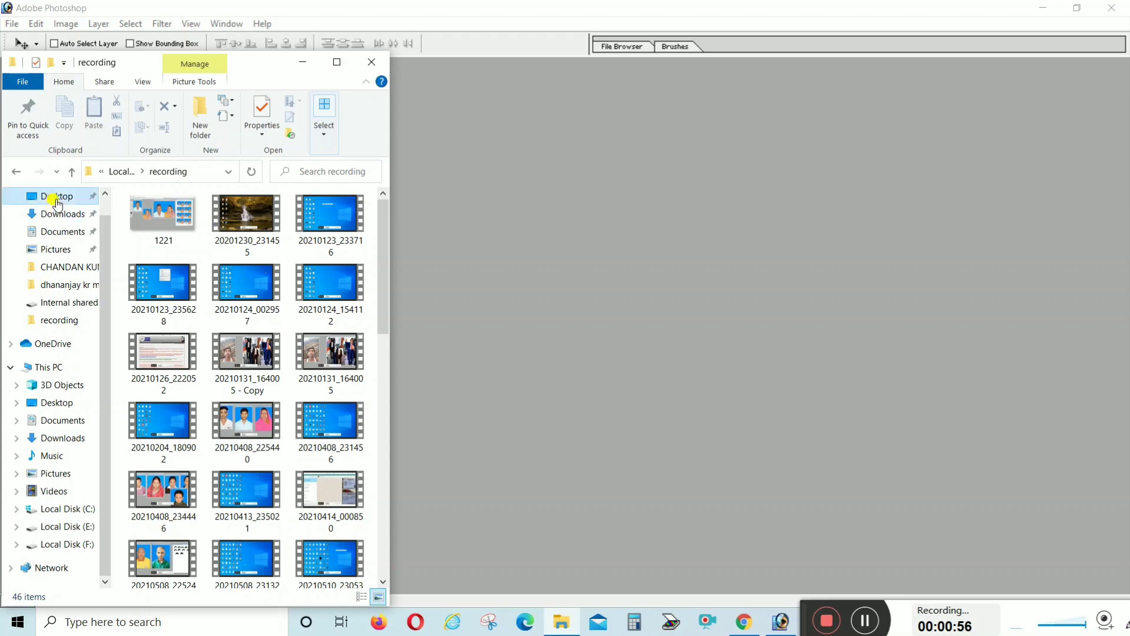
pyautogui.click(53, 196)
pyautogui.moveTo(384, 206); pyautogui.dragTo(391, 390)
pyautogui.click(346, 373)
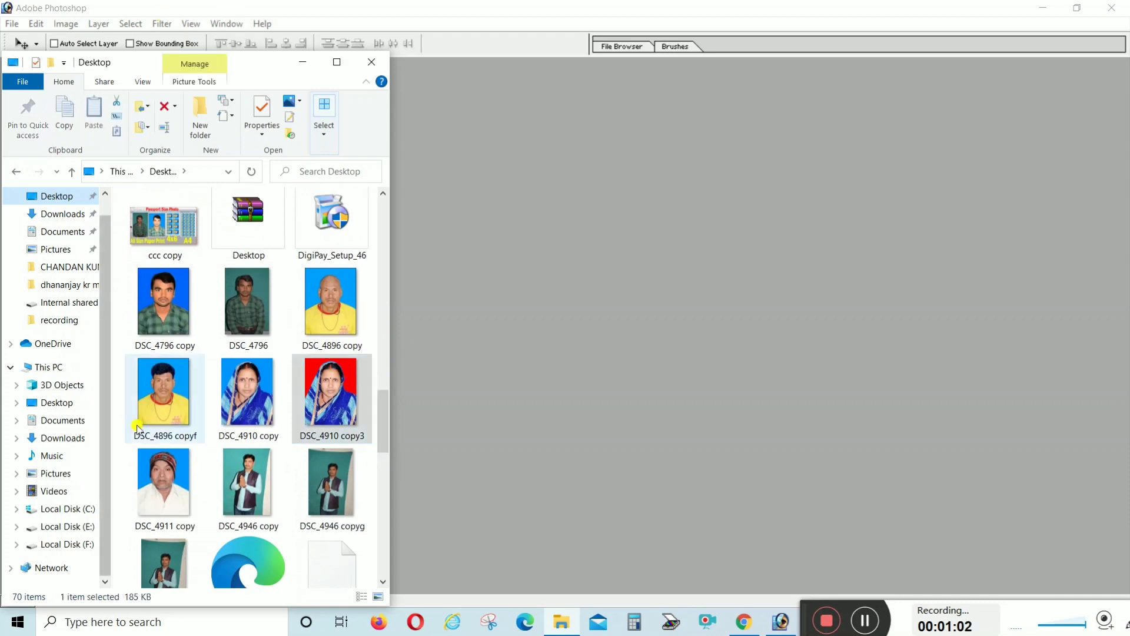
pyautogui.keyDown('ctrl'); pyautogui.click(163, 483); pyautogui.keyUp('ctrl')
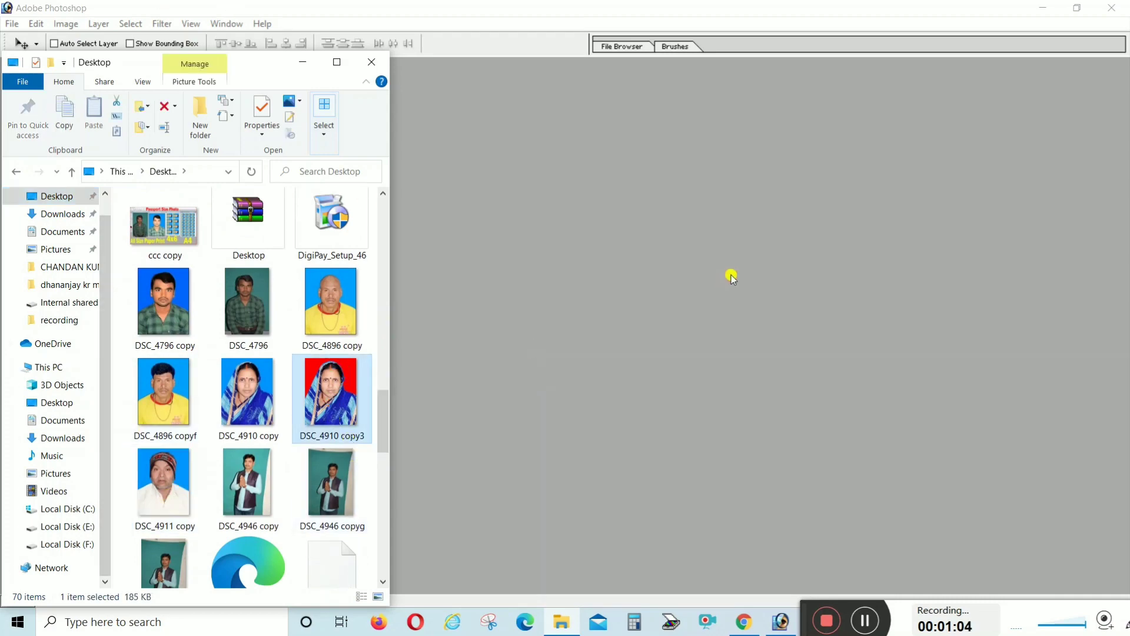
pyautogui.moveTo(329, 401); pyautogui.dragTo(729, 275)
# Open DSC_4911 copy in Photoshop, closing the photo viewer that opened by mistake.
pyautogui.click(564, 619)
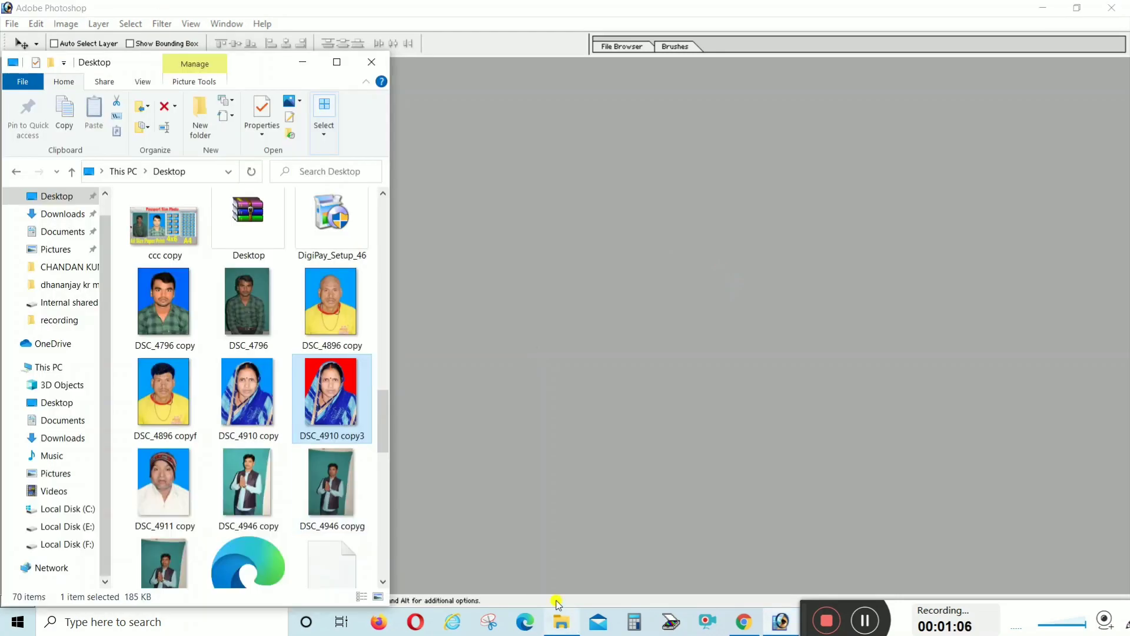
pyautogui.doubleClick(203, 475)
pyautogui.click(1113, 12)
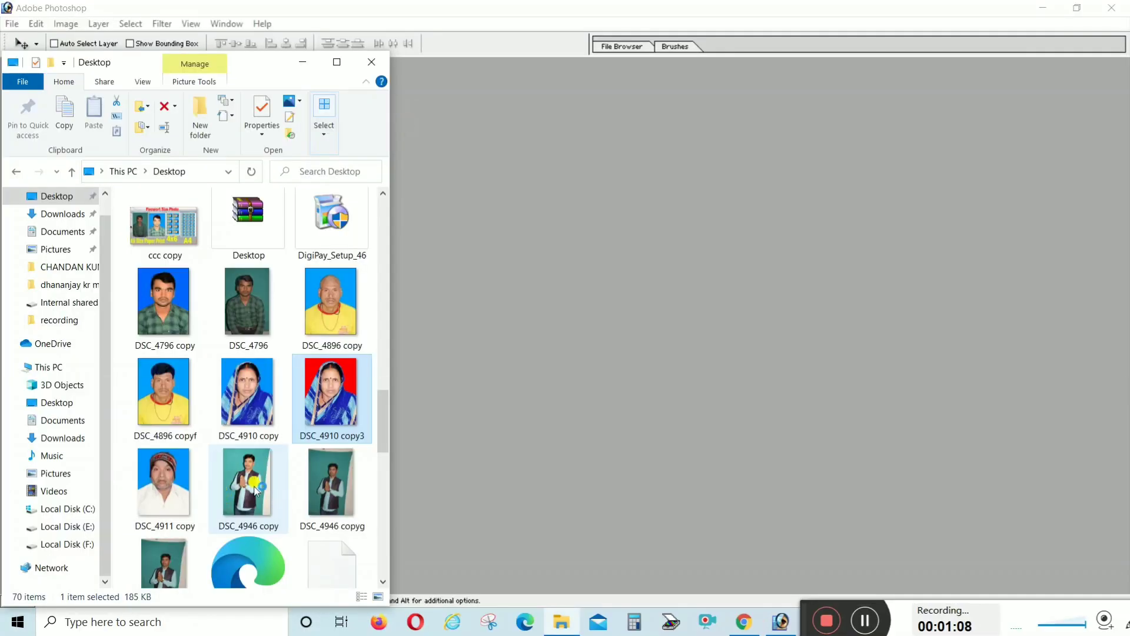
pyautogui.moveTo(165, 478); pyautogui.dragTo(630, 328)
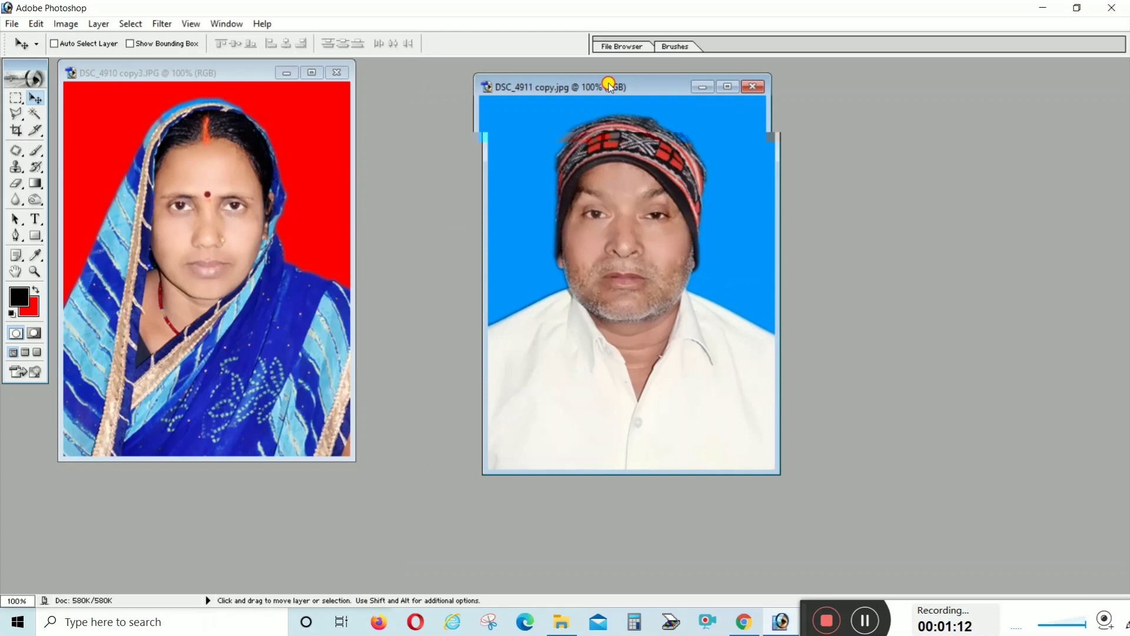
# Place the man's and woman's photo windows side by side, zoom out, and ready the Crop tool.
pyautogui.moveTo(199, 78); pyautogui.dragTo(601, 90)
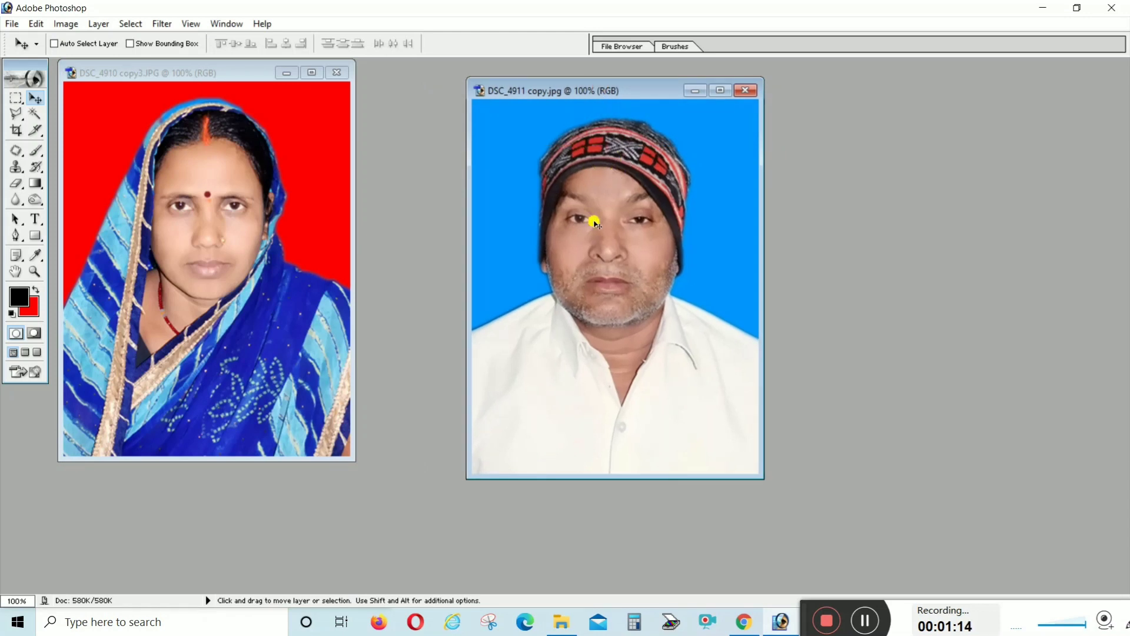
pyautogui.click(184, 126)
pyautogui.moveTo(186, 73); pyautogui.dragTo(232, 89)
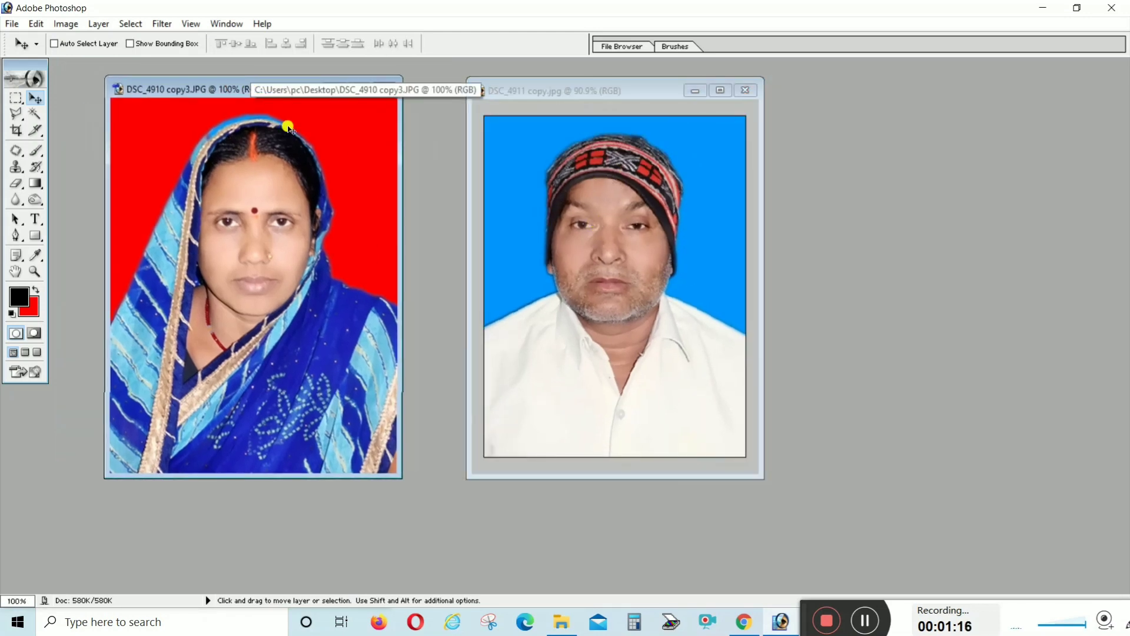
pyautogui.scroll(-2, 295, 197)
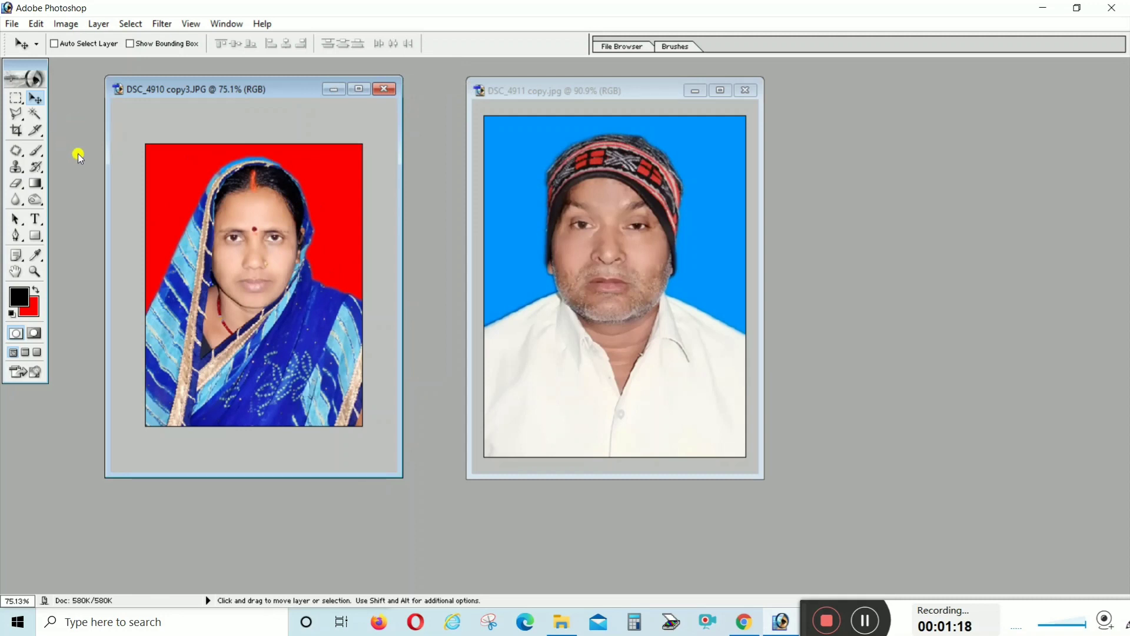
pyautogui.click(16, 131)
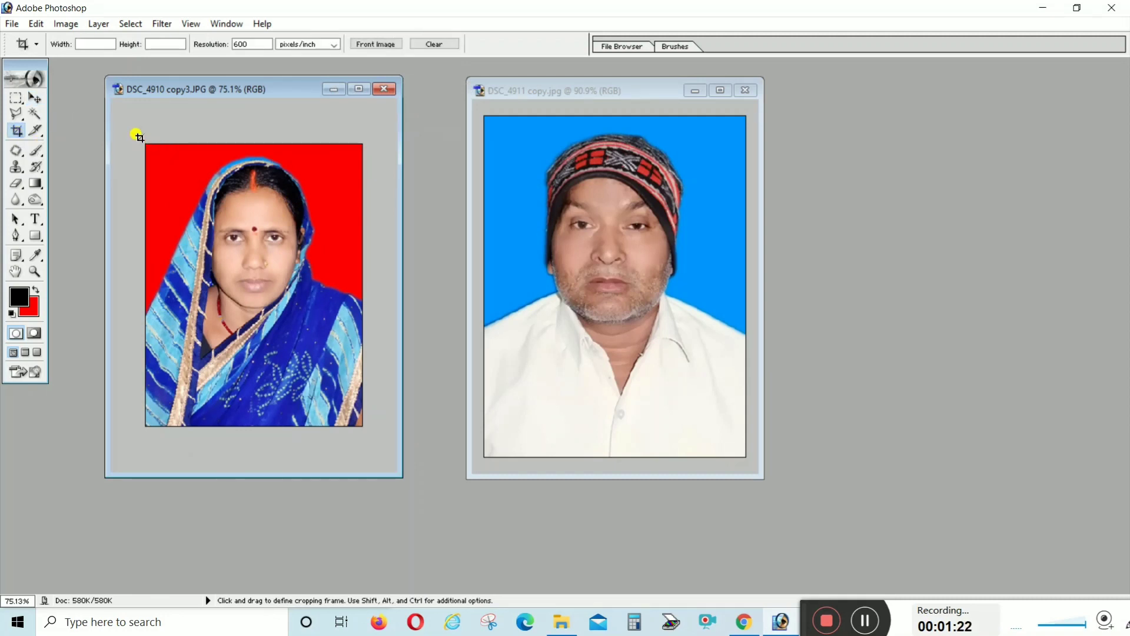
# Set the crop size to 33 mm wide, 43 mm high at 300 pixels/inch.
pyautogui.click(91, 43)
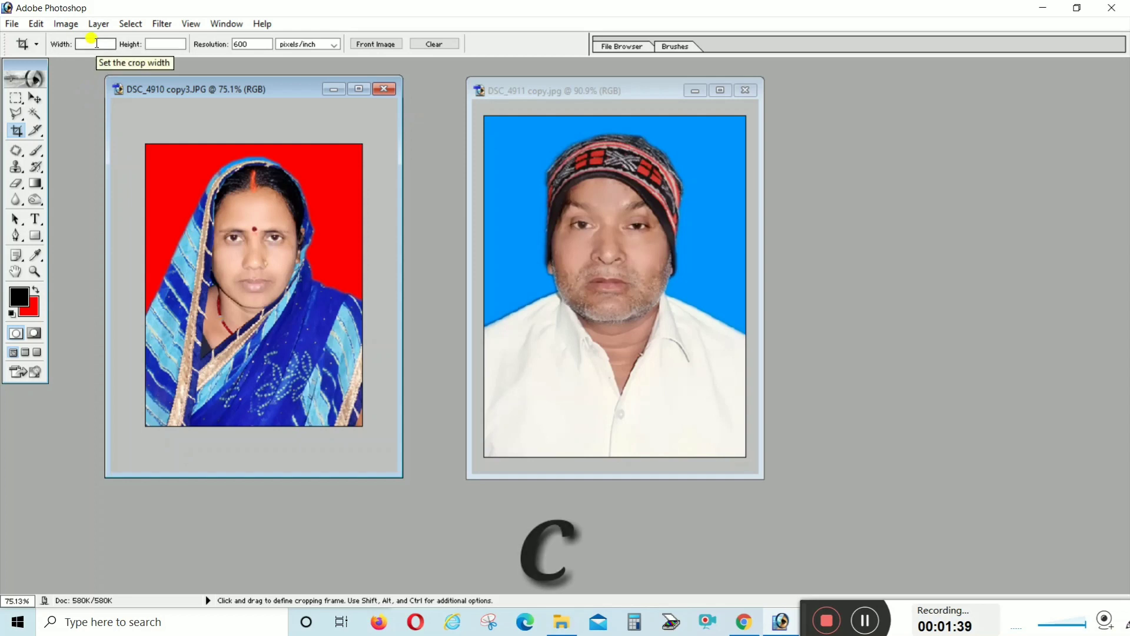
pyautogui.click(97, 43)
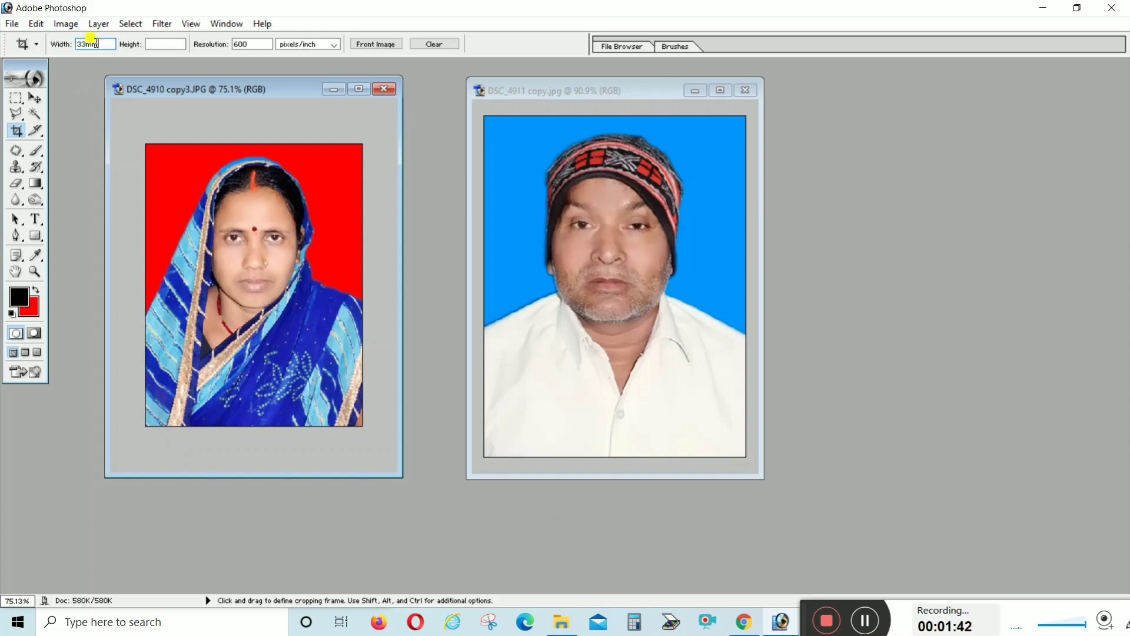
pyautogui.click(169, 44)
pyautogui.write('43mm')
pyautogui.click(249, 44)
pyautogui.write('300')
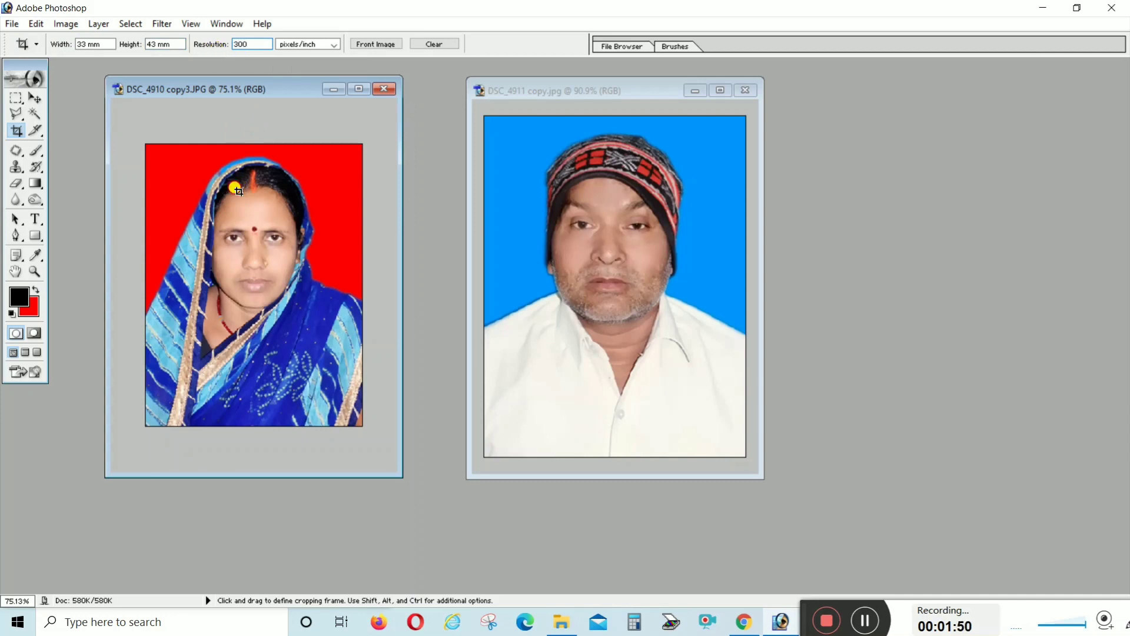
# Crop the woman's photo and then the man's photo to that passport frame.
pyautogui.moveTo(130, 132); pyautogui.dragTo(389, 431)
pyautogui.rightClick(288, 271)
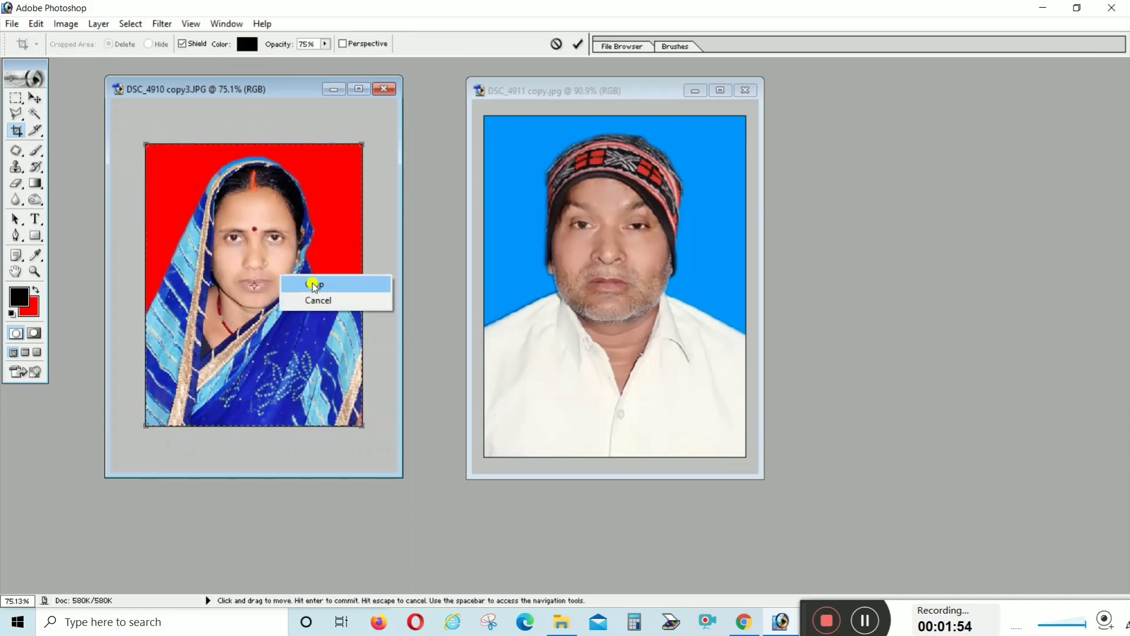
pyautogui.click(315, 299)
pyautogui.click(544, 247)
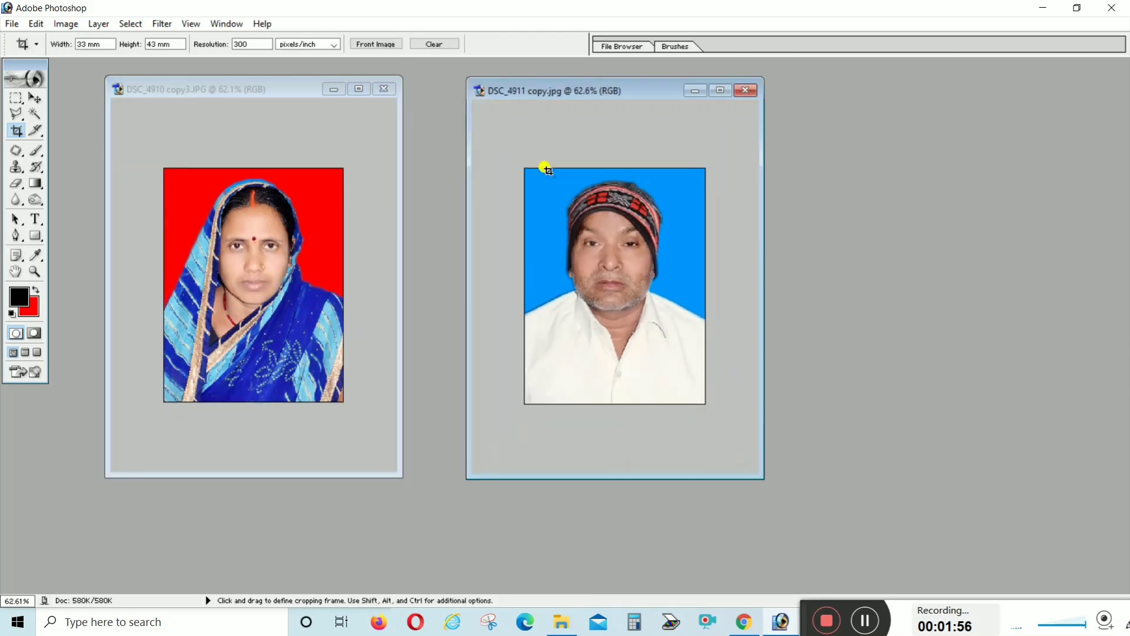
pyautogui.moveTo(511, 144); pyautogui.dragTo(727, 428)
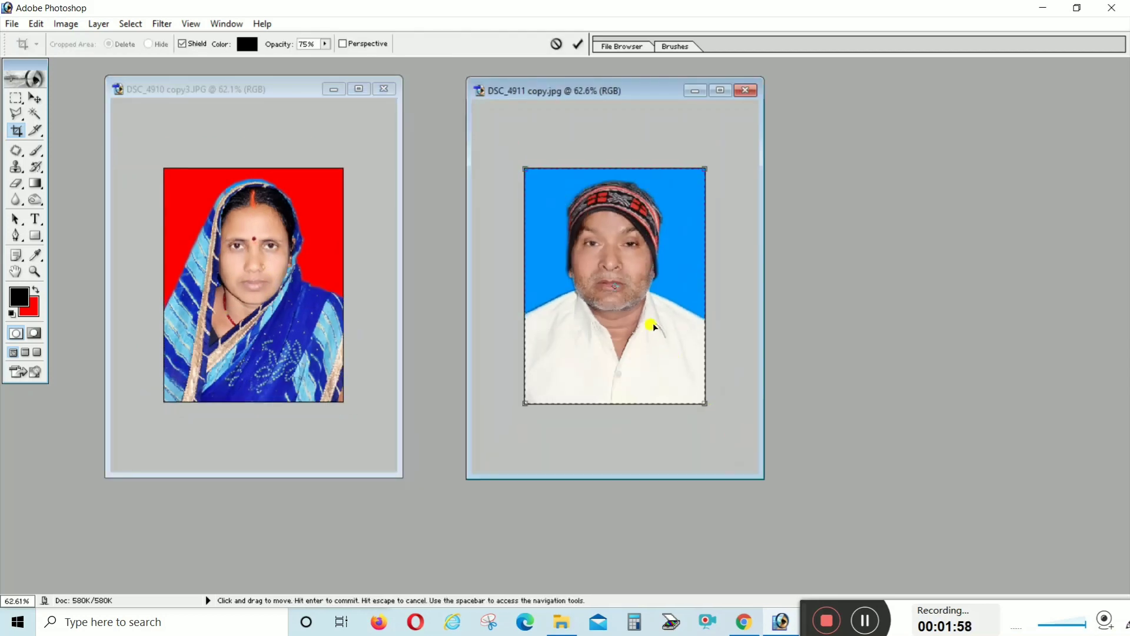
pyautogui.press('Escape')
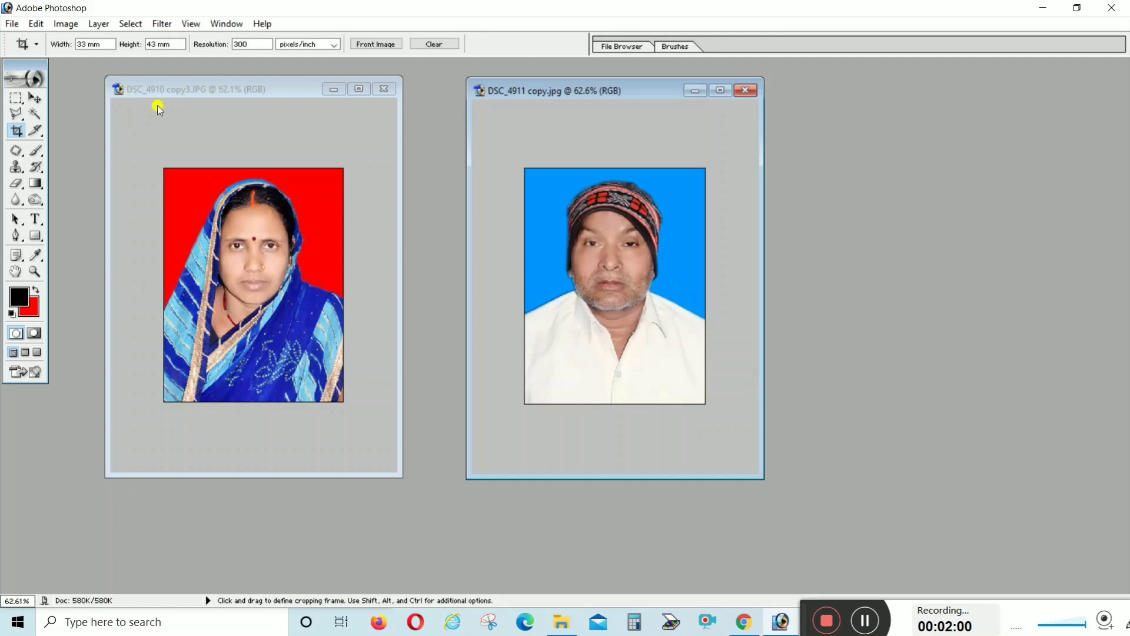
pyautogui.click(270, 157)
pyautogui.moveTo(229, 95); pyautogui.dragTo(250, 97)
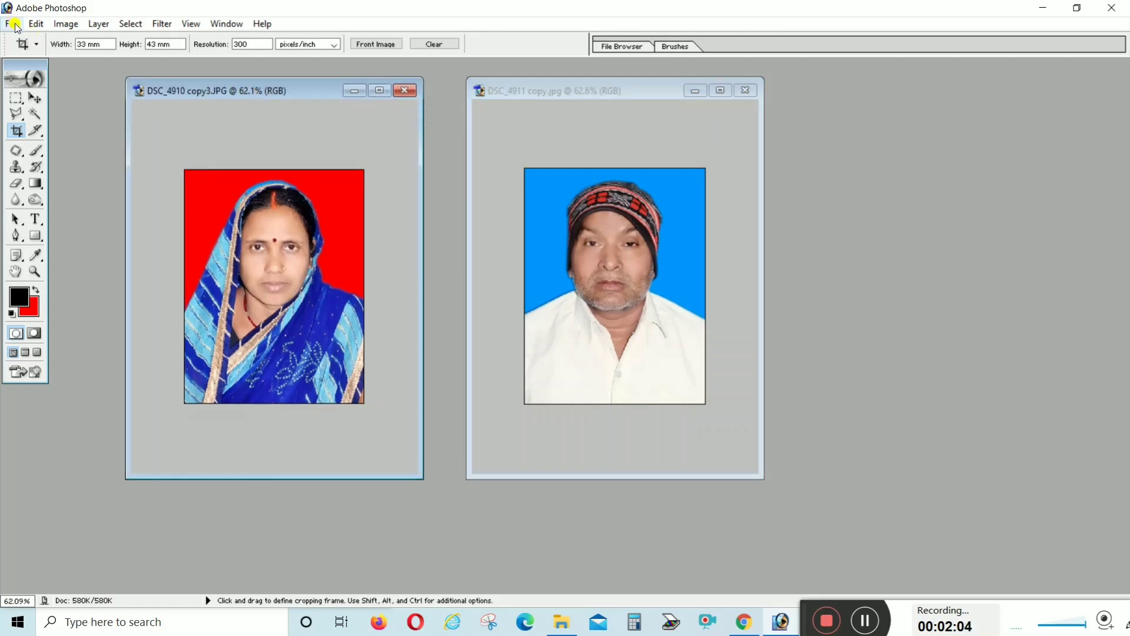
# Set up a new document with the 4 x 6 preset: 300 pixels/inch, white contents.
pyautogui.hotkey('ctrl', 'n')
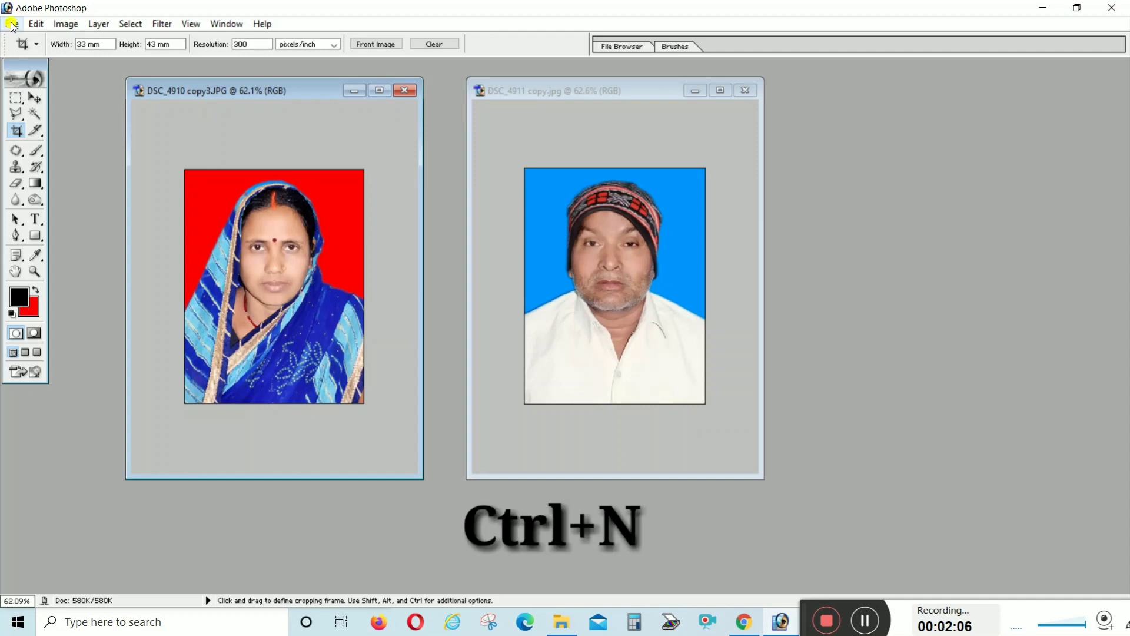
pyautogui.click(12, 24)
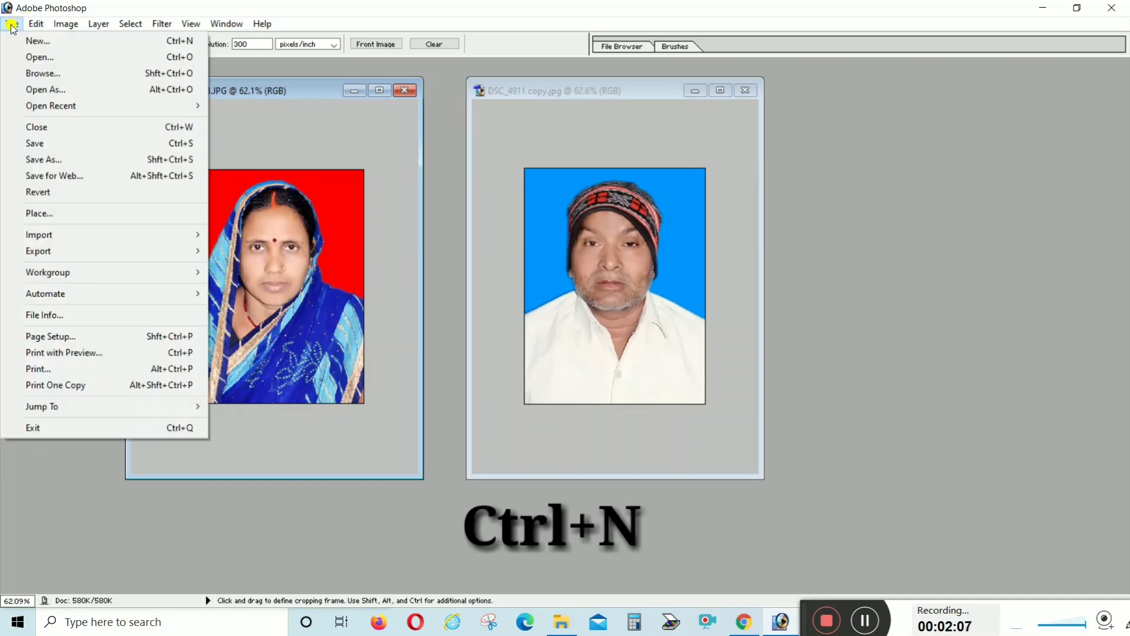
pyautogui.click(37, 41)
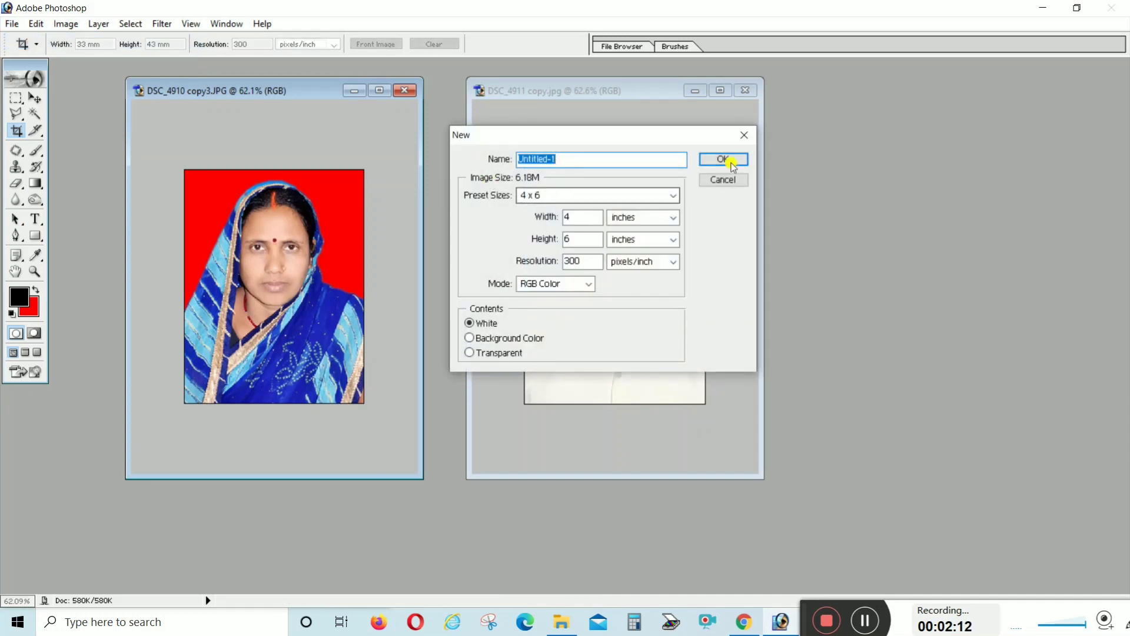
pyautogui.click(726, 157)
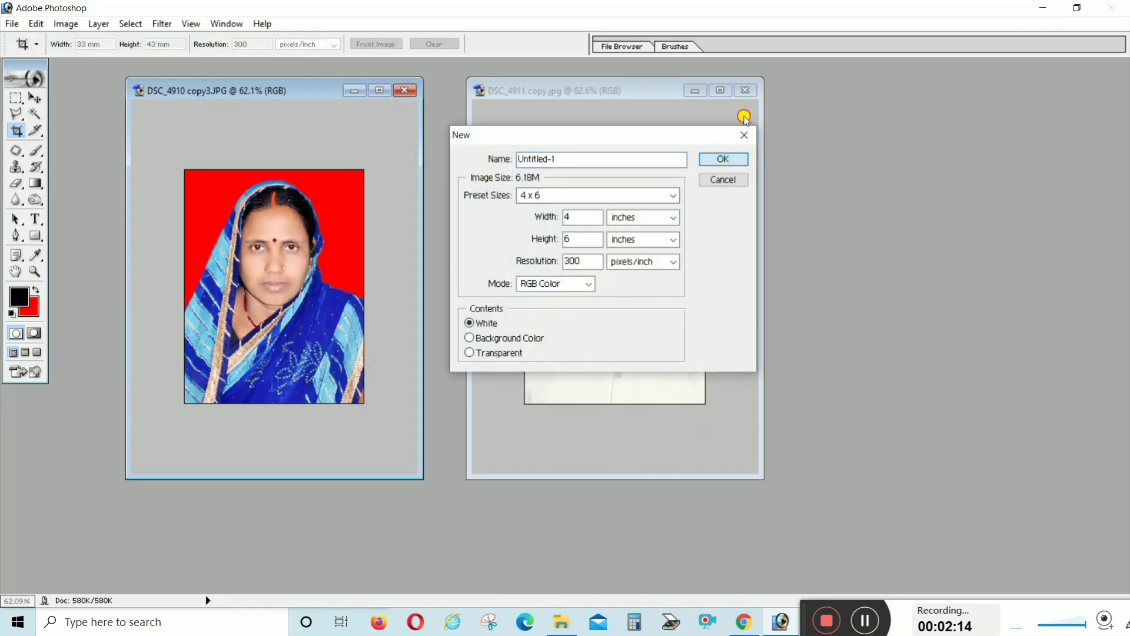
pyautogui.click(542, 195)
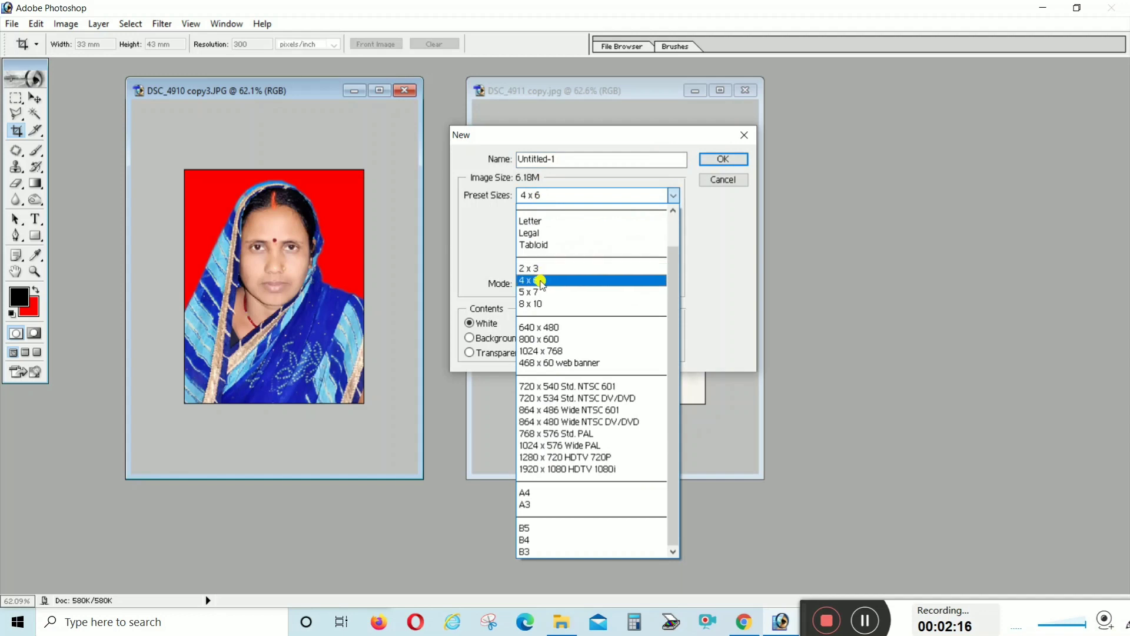
pyautogui.click(540, 280)
pyautogui.click(543, 196)
pyautogui.click(531, 282)
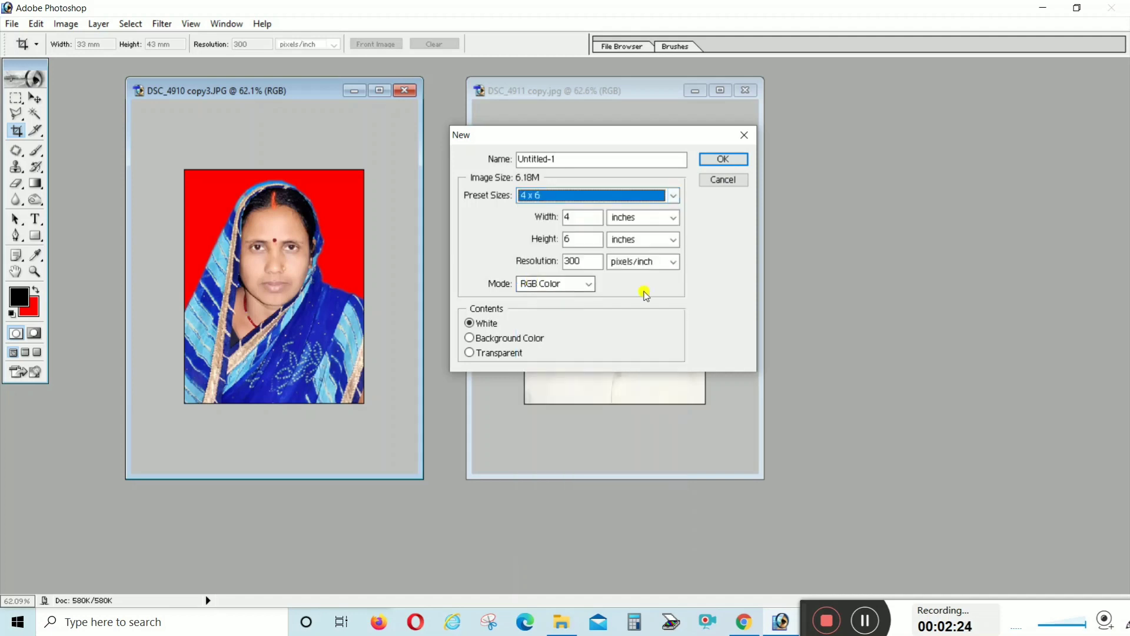
# Create the 4 x 6 sheet, move it beside the photos, and Magic Wand-select its white canvas.
pyautogui.click(724, 160)
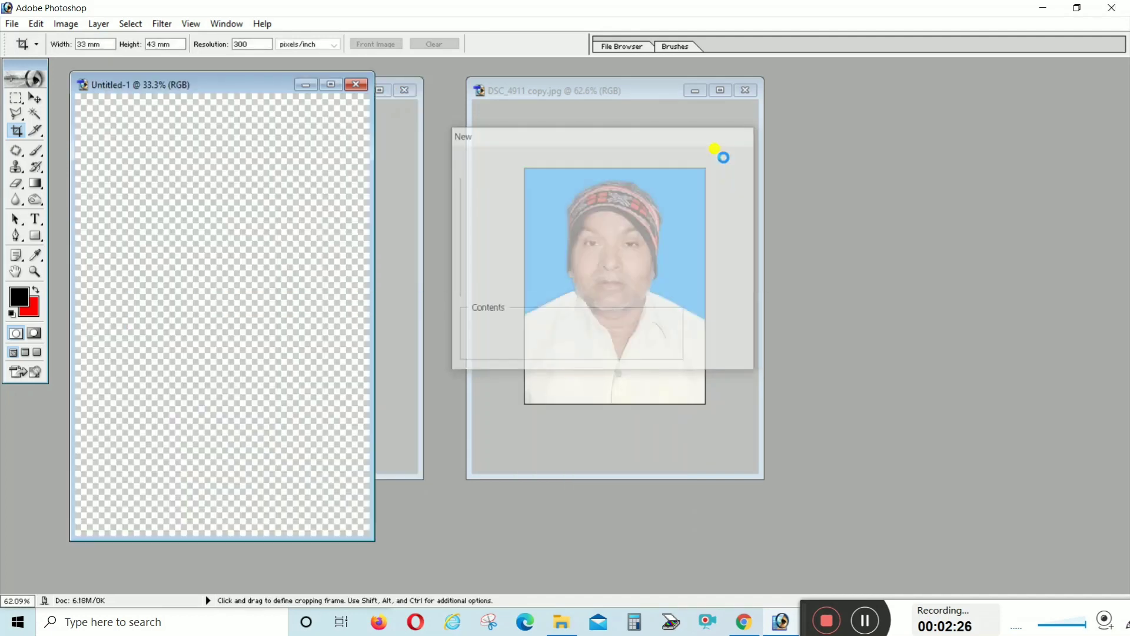
pyautogui.moveTo(166, 85)
pyautogui.mouseDown()
pyautogui.moveTo(883, 84)
pyautogui.moveTo(848, 91)
pyautogui.moveTo(860, 86)
pyautogui.mouseUp()
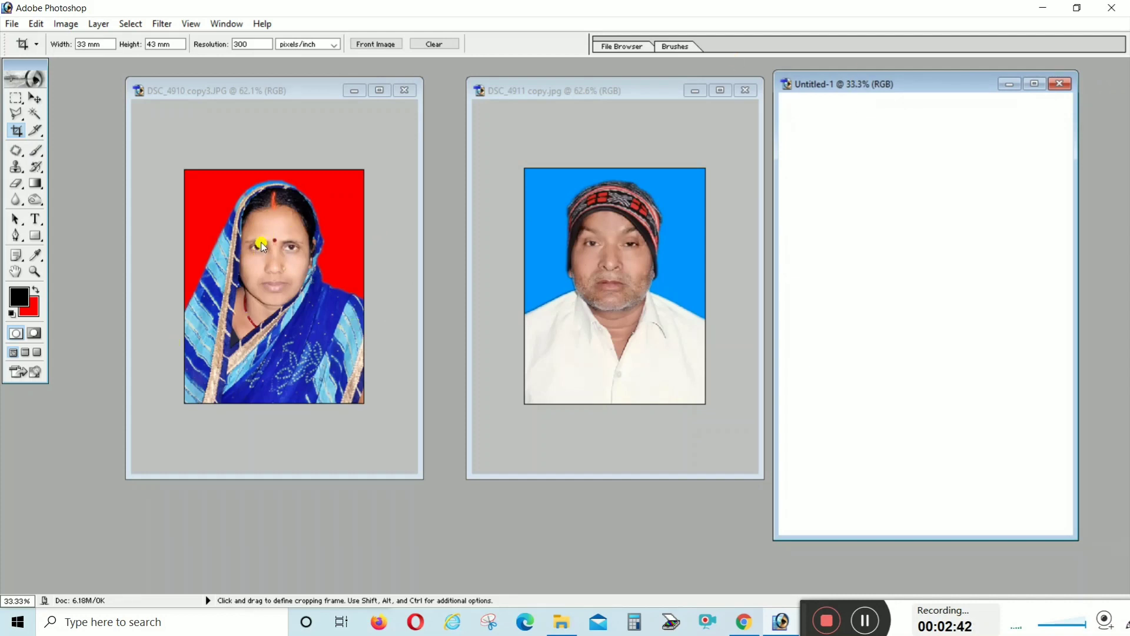
pyautogui.moveTo(936, 88)
pyautogui.mouseDown()
pyautogui.moveTo(996, 81)
pyautogui.moveTo(933, 89)
pyautogui.mouseUp()
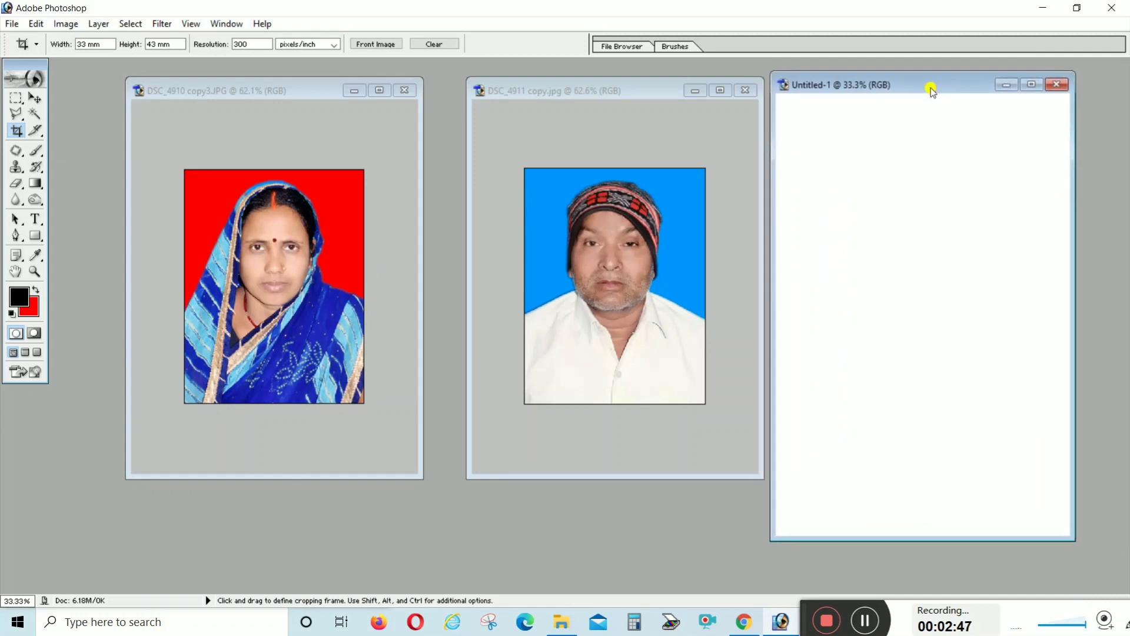
pyautogui.click(36, 116)
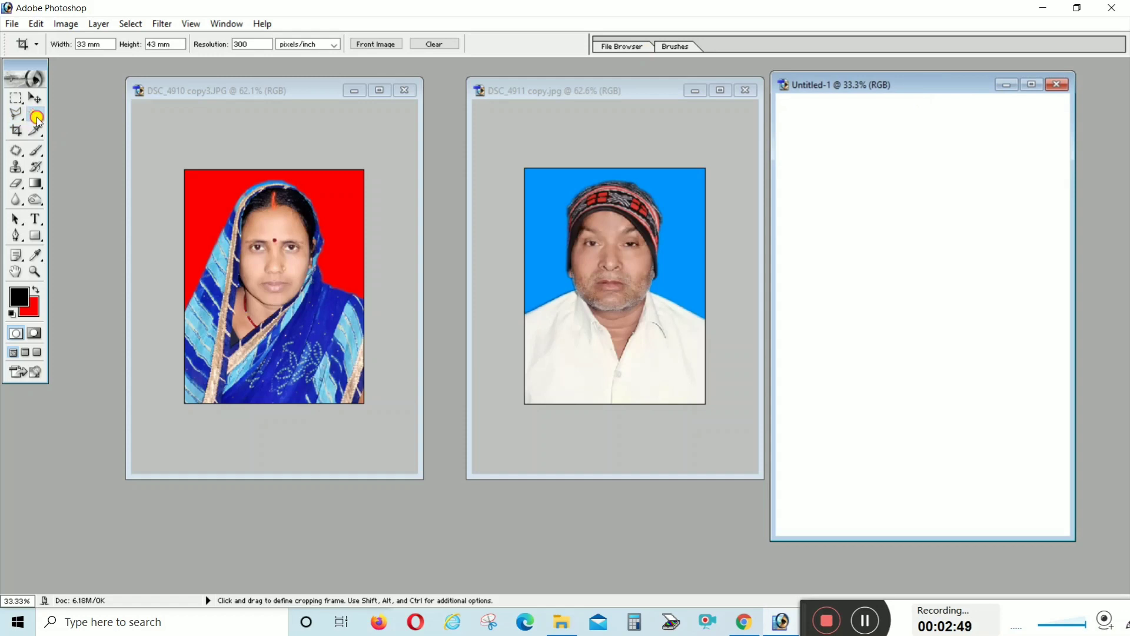
pyautogui.click(942, 158)
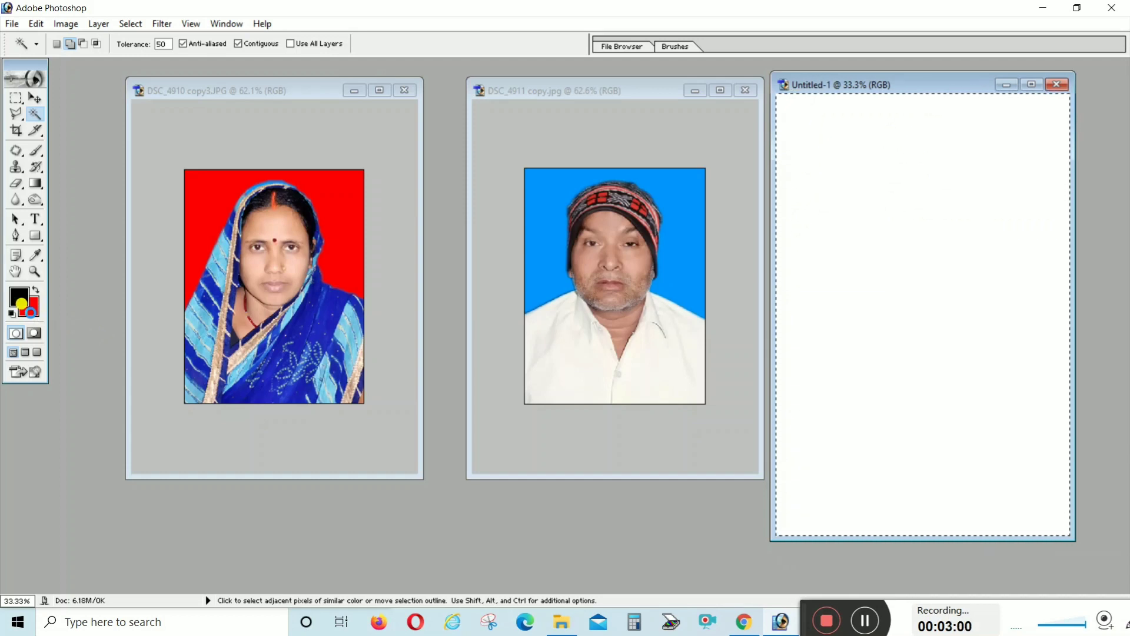
# Set the background colour to pure red FF0000 and fill the Untitled-1 canvas with it.
pyautogui.click(29, 311)
pyautogui.click(949, 262)
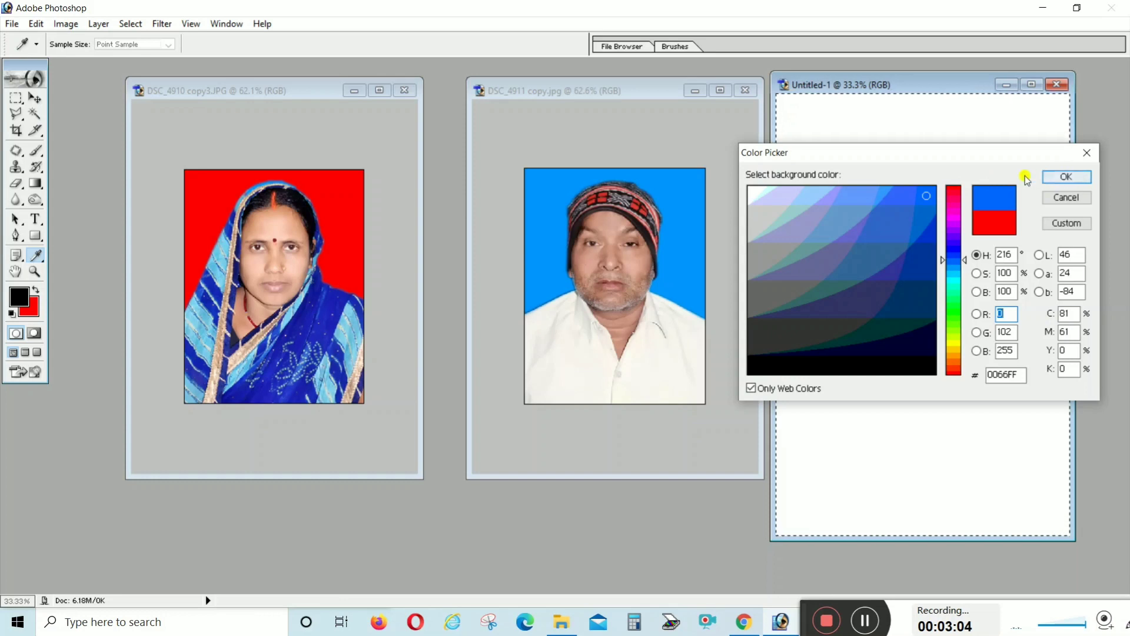
pyautogui.moveTo(939, 259); pyautogui.dragTo(941, 182)
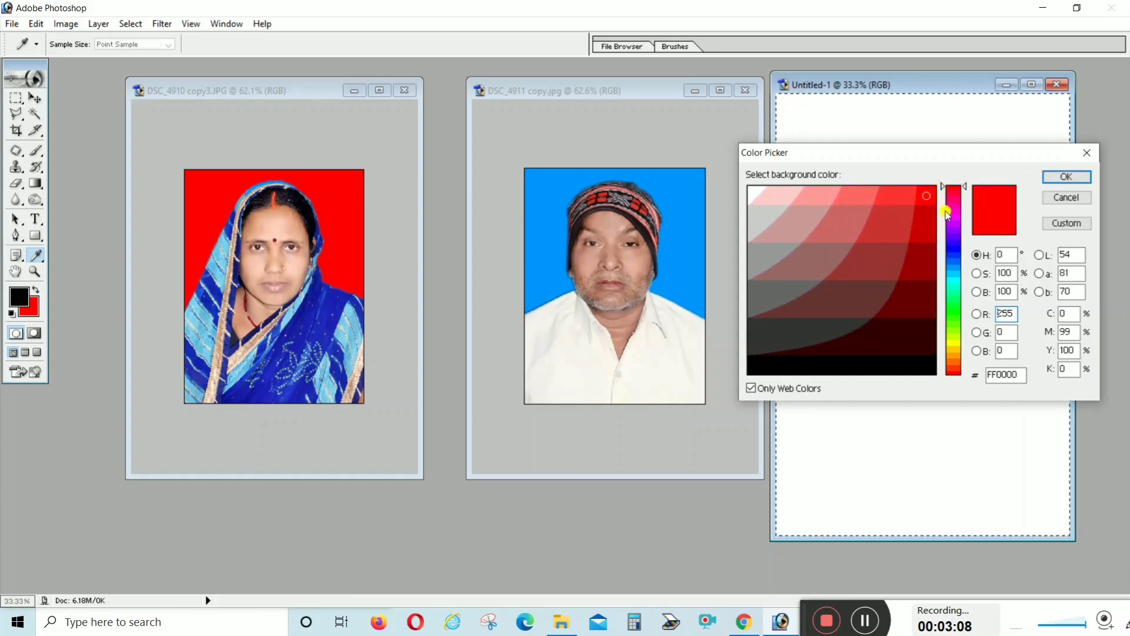
pyautogui.click(931, 192)
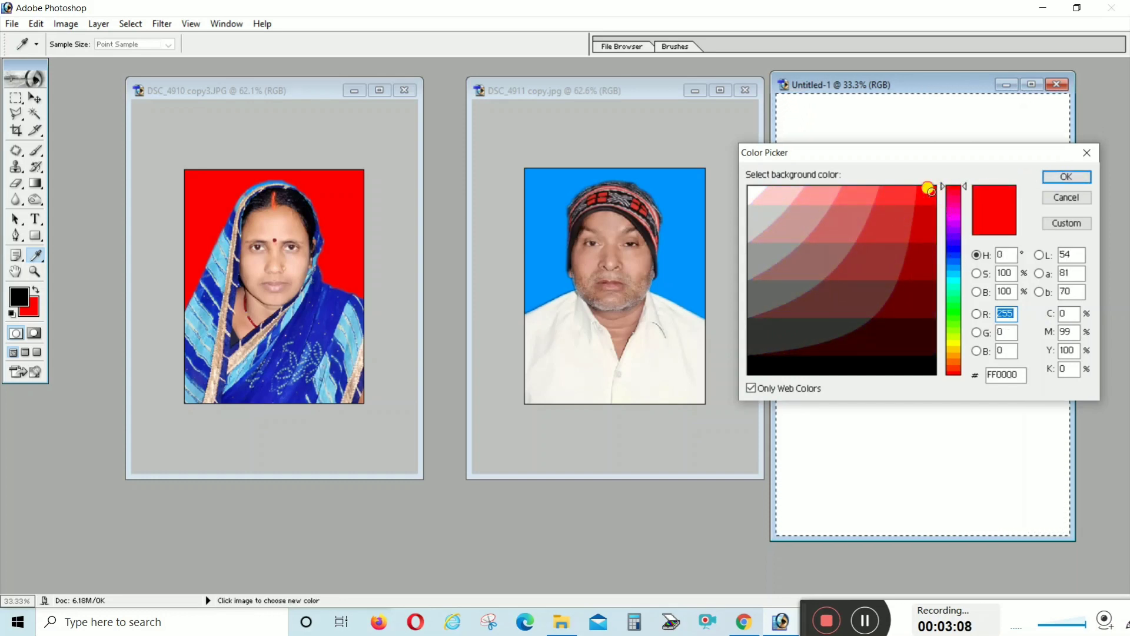
pyautogui.click(1066, 177)
pyautogui.press('w')
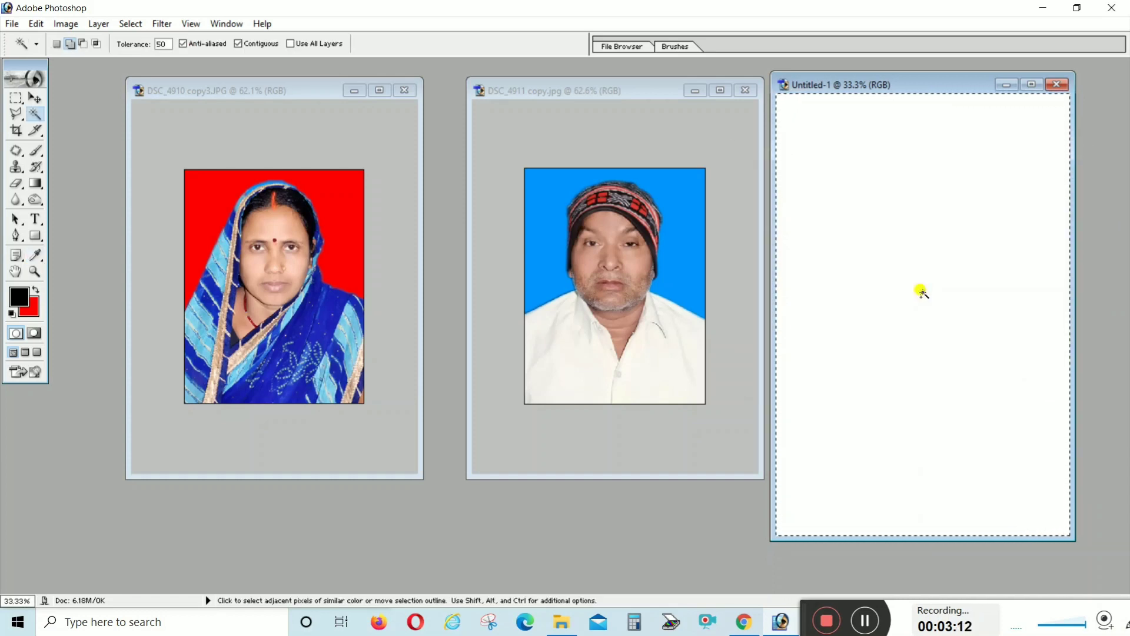
pyautogui.hotkey('ctrl', 'BackSpace')
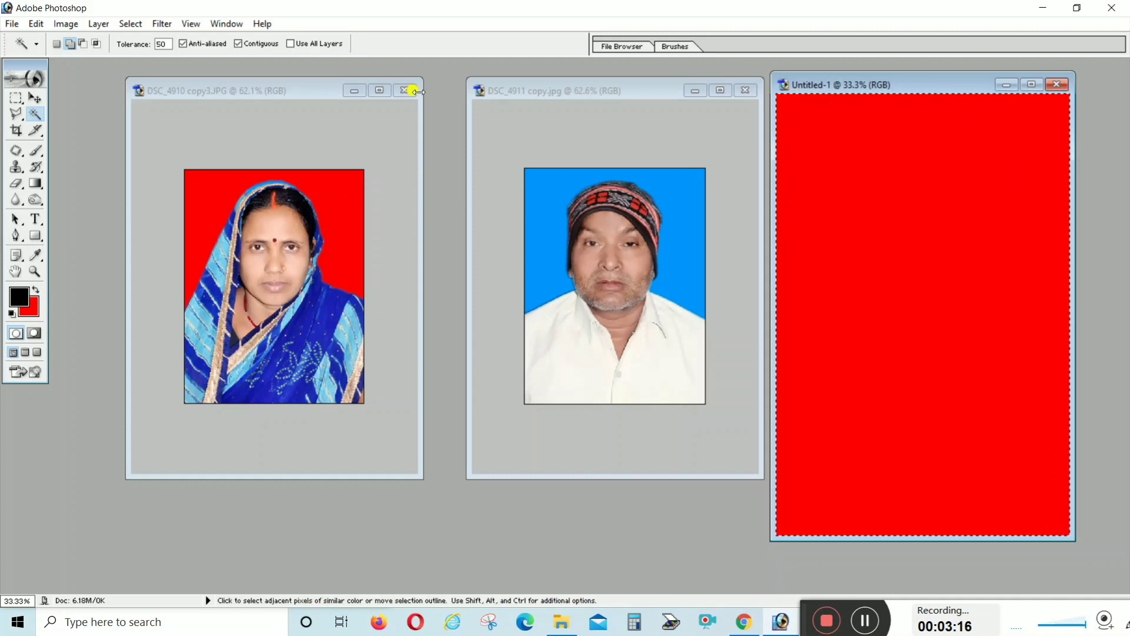
# Arrange the man's photo, woman's photo and red canvas windows so all are visible.
pyautogui.click(16, 130)
pyautogui.click(618, 272)
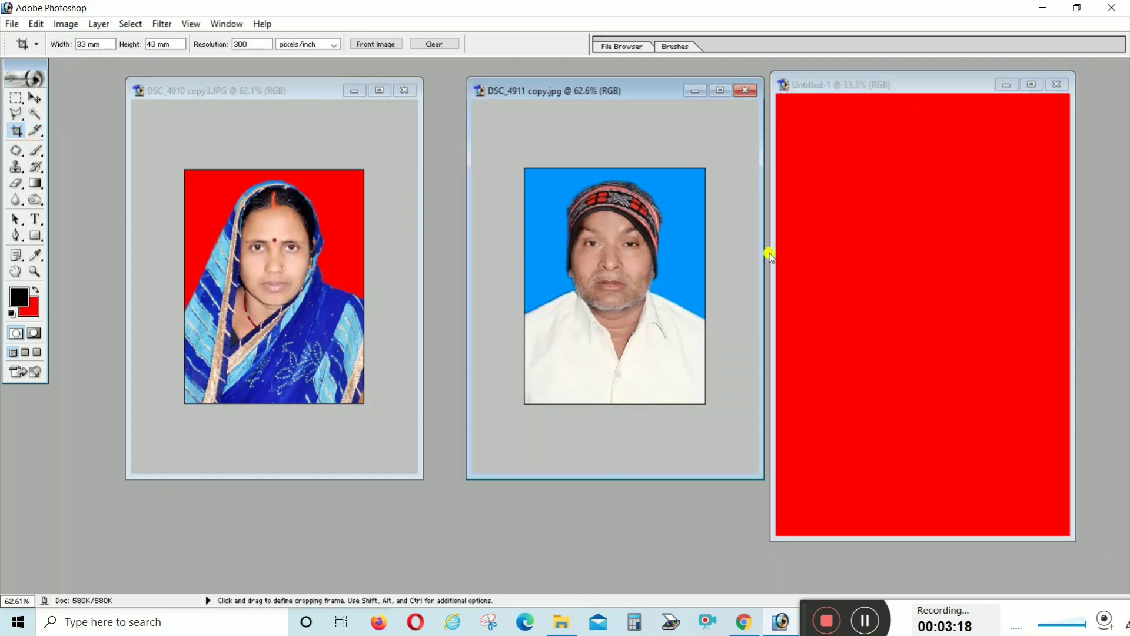
pyautogui.click(901, 236)
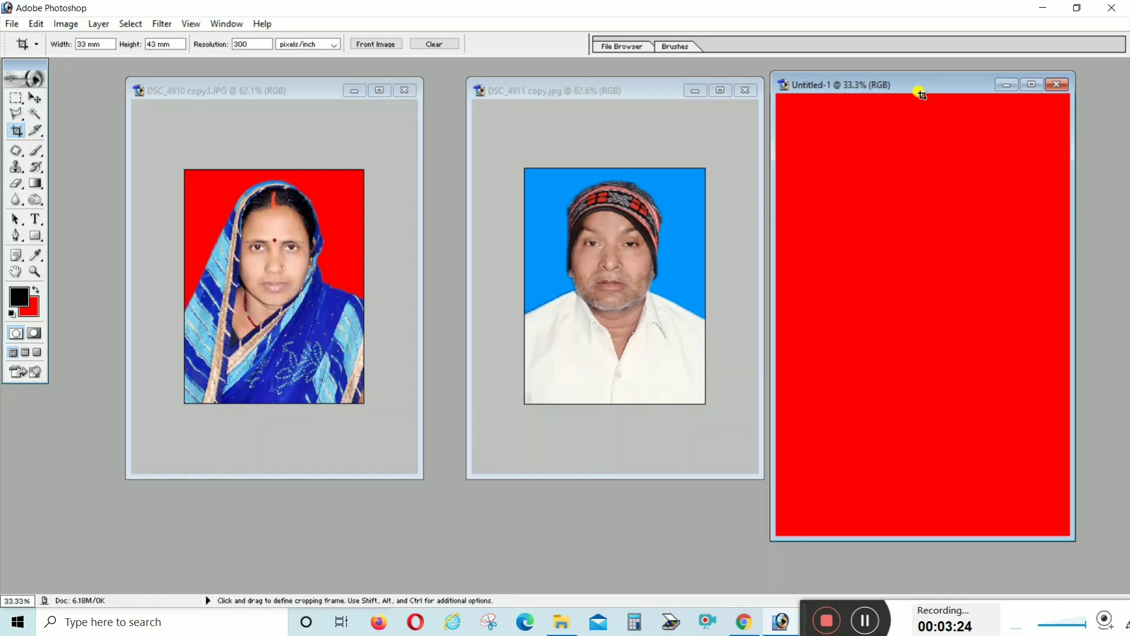
pyautogui.moveTo(921, 95); pyautogui.dragTo(948, 89)
pyautogui.click(258, 285)
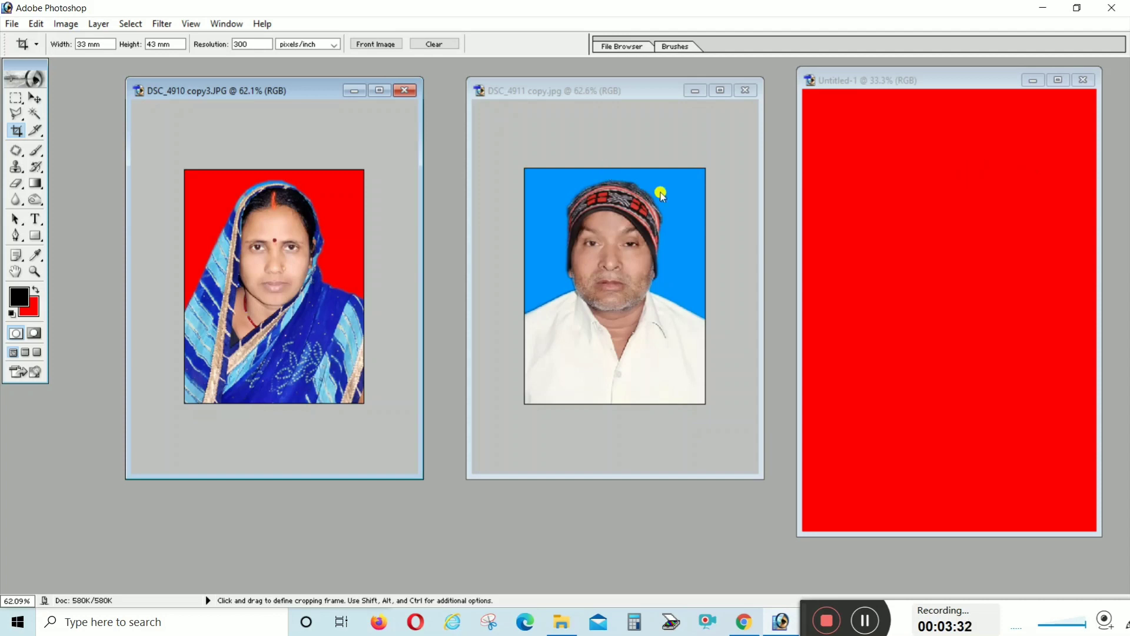
# Drag the woman's and man's photos onto the red canvas as layers and maximize it.
pyautogui.click(35, 98)
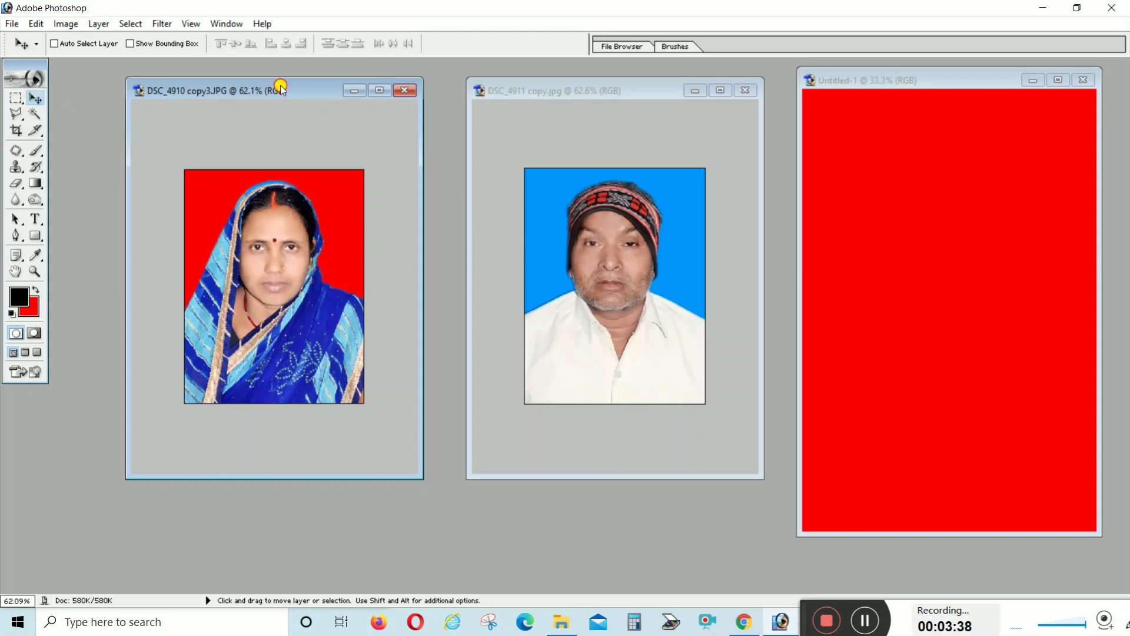
pyautogui.moveTo(281, 89); pyautogui.dragTo(267, 87)
pyautogui.moveTo(257, 312); pyautogui.dragTo(1008, 273)
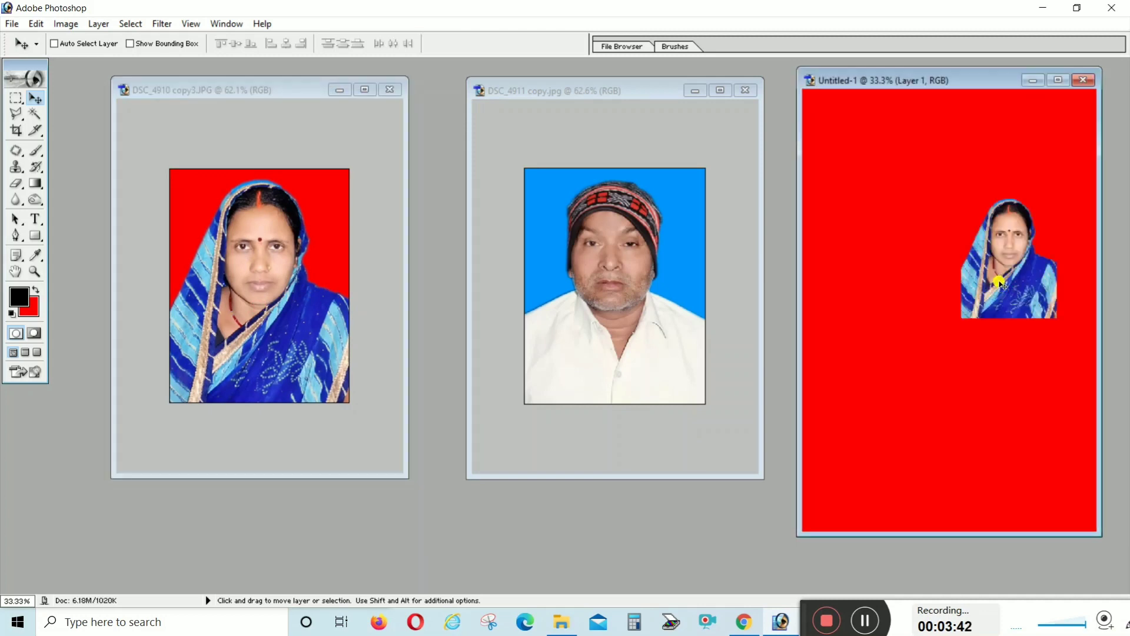
pyautogui.click(704, 244)
pyautogui.moveTo(616, 93); pyautogui.dragTo(581, 90)
pyautogui.moveTo(562, 228); pyautogui.dragTo(901, 235)
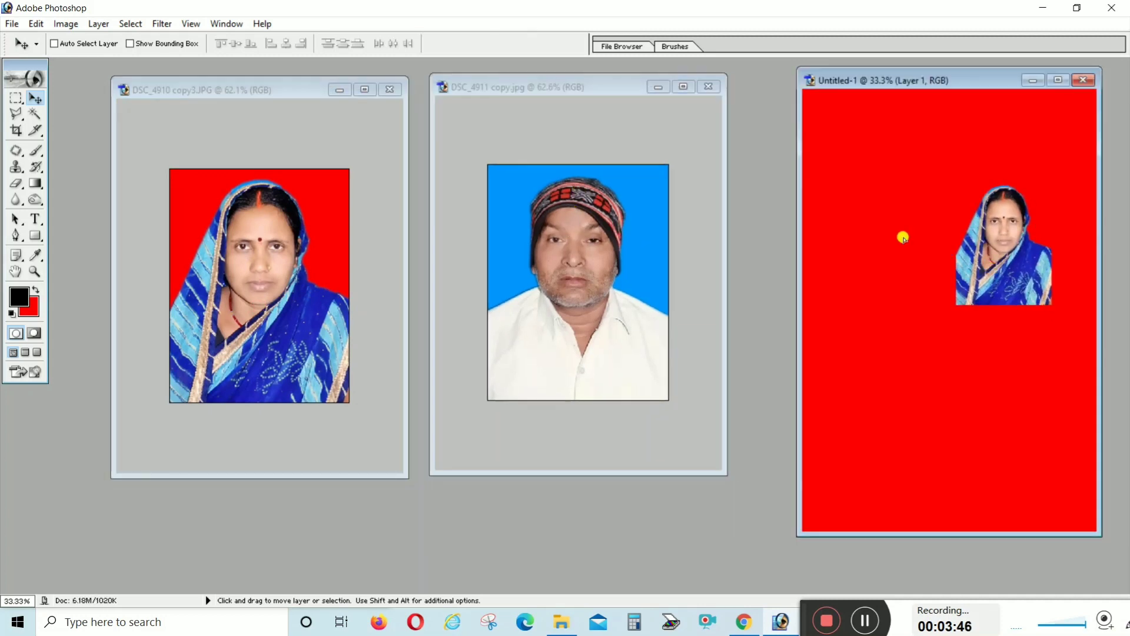
pyautogui.click(1058, 80)
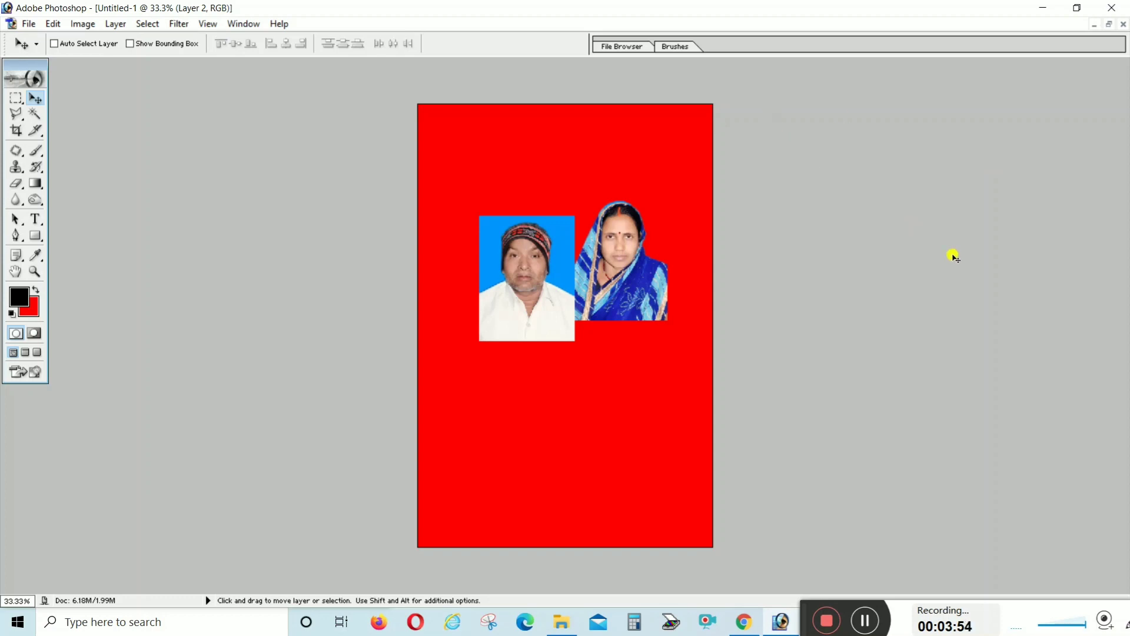
# Drag the man's photo up and left so it sits level beside the woman's.
pyautogui.moveTo(539, 296); pyautogui.dragTo(529, 282)
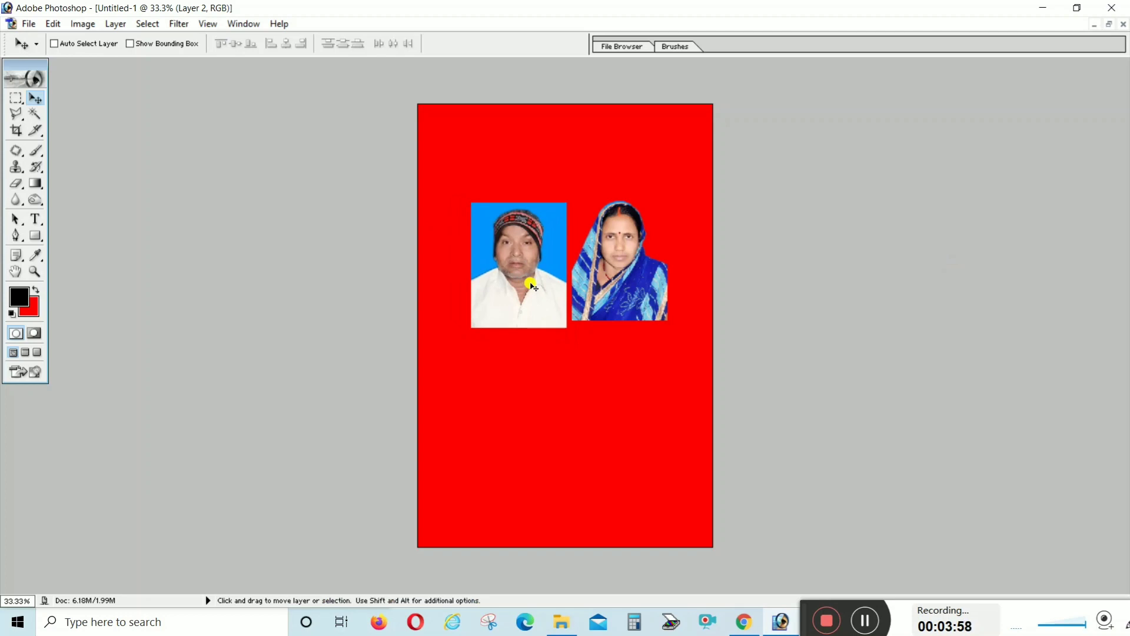
pyautogui.hotkey('ctrl', '+')
pyautogui.hotkey('ctrl', '+')
pyautogui.hotkey('ctrl', '+')
pyautogui.hotkey('ctrl', '+')
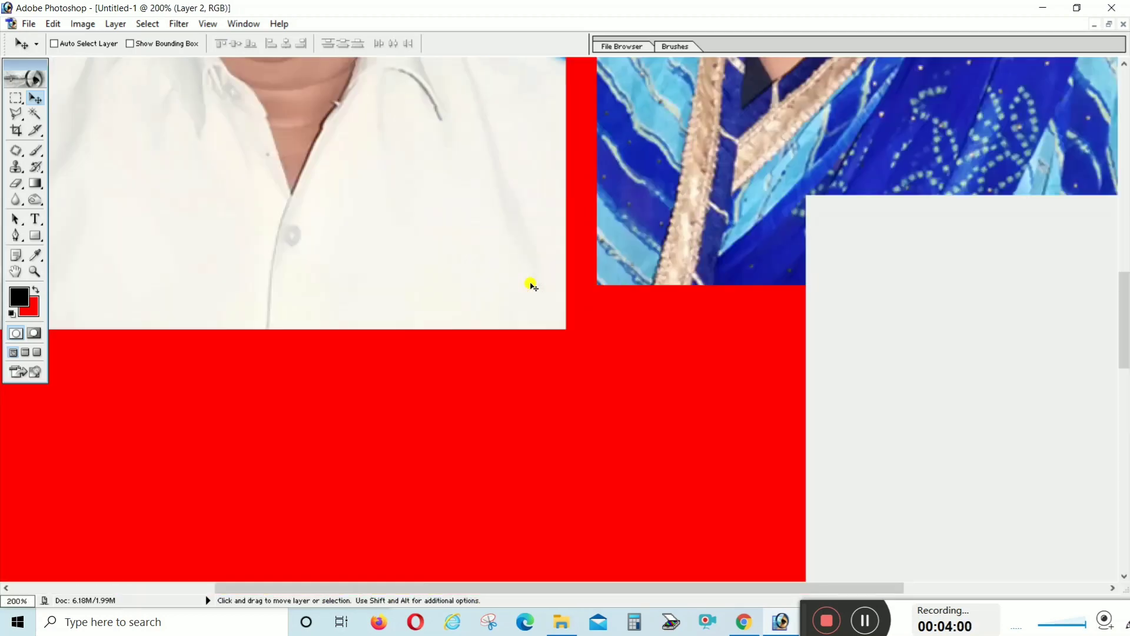
pyautogui.hotkey('ctrl', '-')
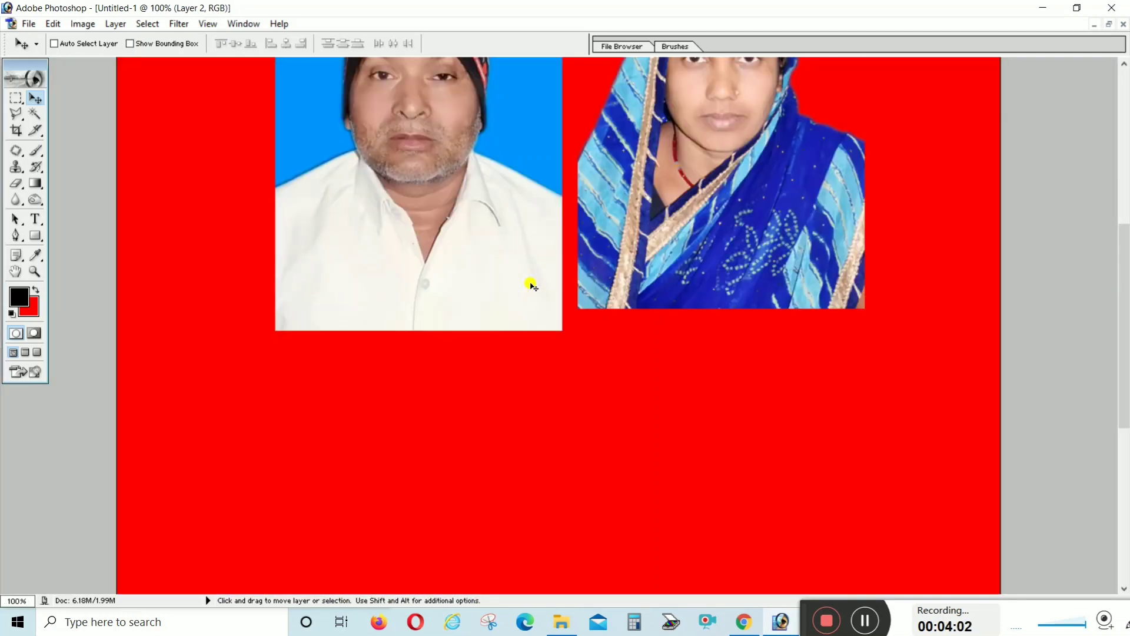
pyautogui.scroll(2, 532, 287)
pyautogui.moveTo(552, 320); pyautogui.dragTo(552, 283)
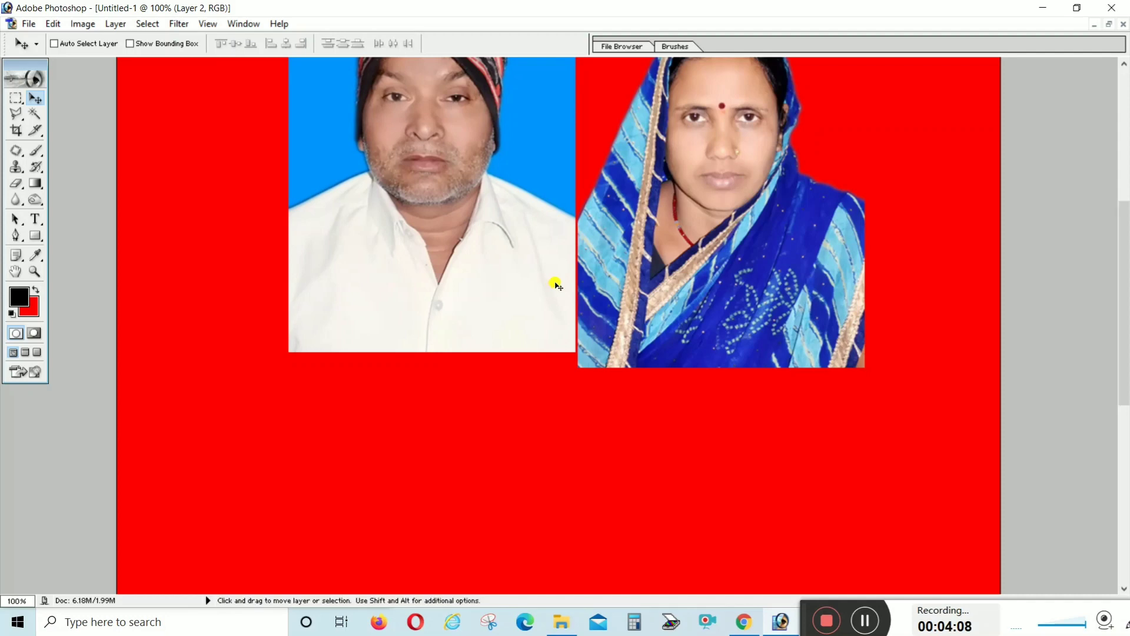
pyautogui.scroll(1, 555, 284)
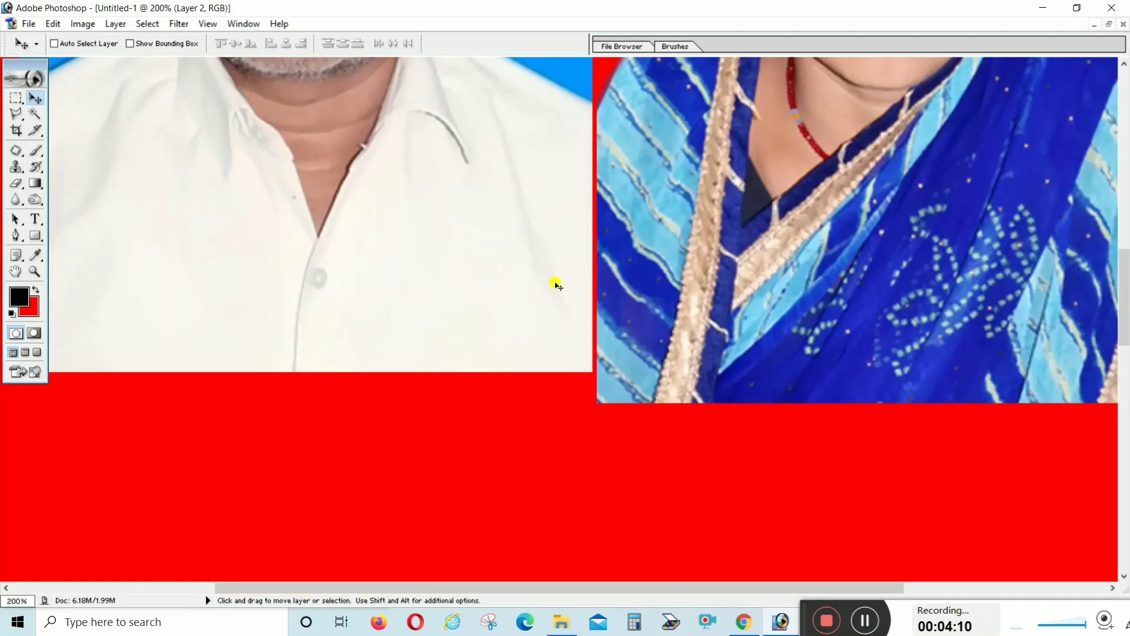
# Nudge the man's photo with arrow keys until its edge touches the woman's with no gap.
pyautogui.press('Right')
pyautogui.press('Right')
pyautogui.press('Right')
pyautogui.press('Right')
pyautogui.scroll(2, 555, 285)
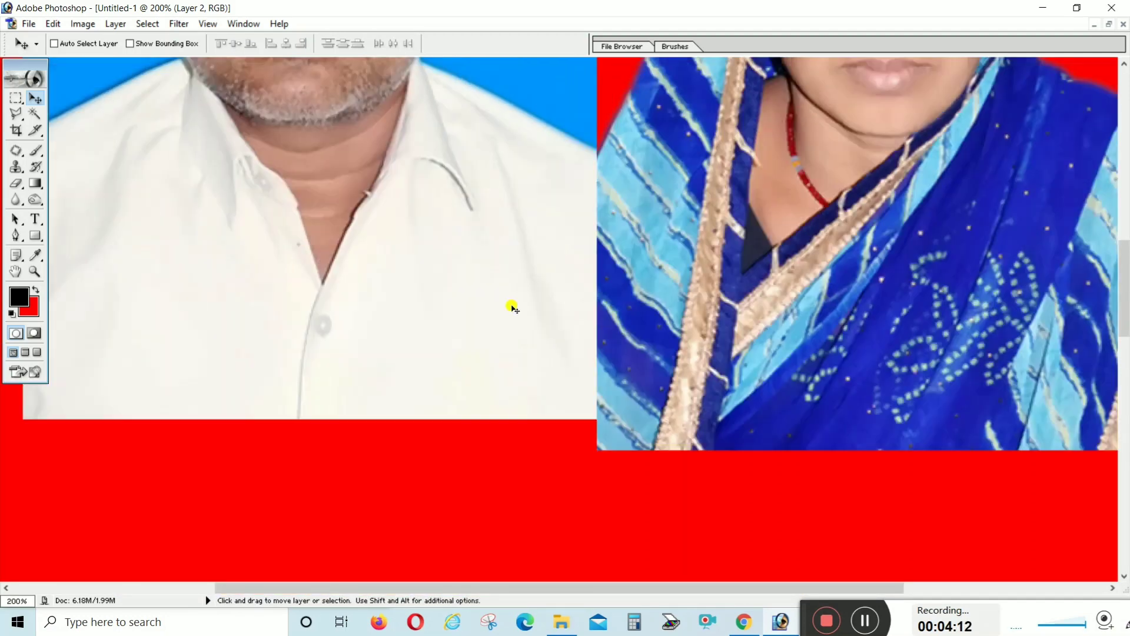
pyautogui.press('Down')
pyautogui.press('Down')
pyautogui.press('Down')
pyautogui.press('Down')
pyautogui.press('Down')
pyautogui.press('Up')
pyautogui.press('Up')
pyautogui.press('Up')
pyautogui.press('Left')
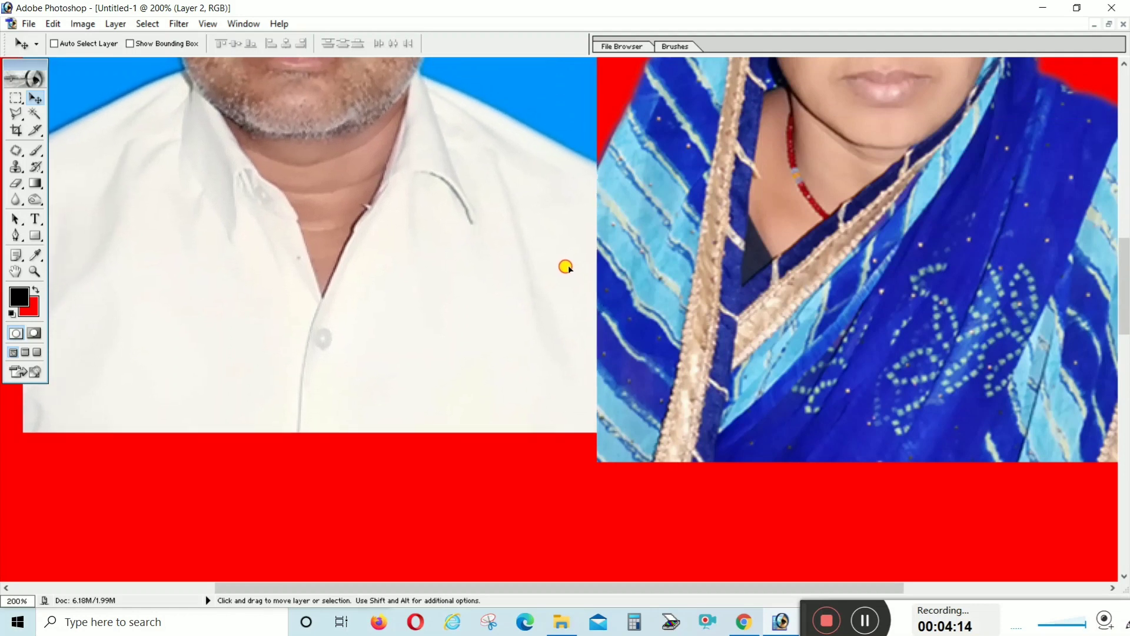
pyautogui.press('Down')
pyautogui.press('Down')
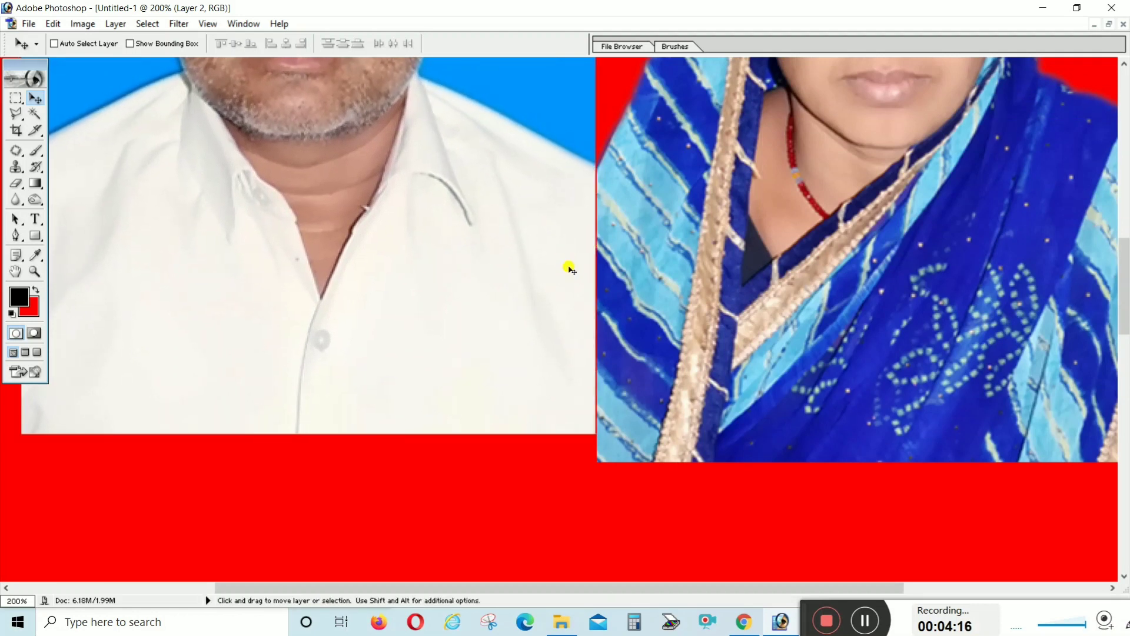
pyautogui.press('Down')
pyautogui.press('Down')
pyautogui.press('Down')
pyautogui.press('Down')
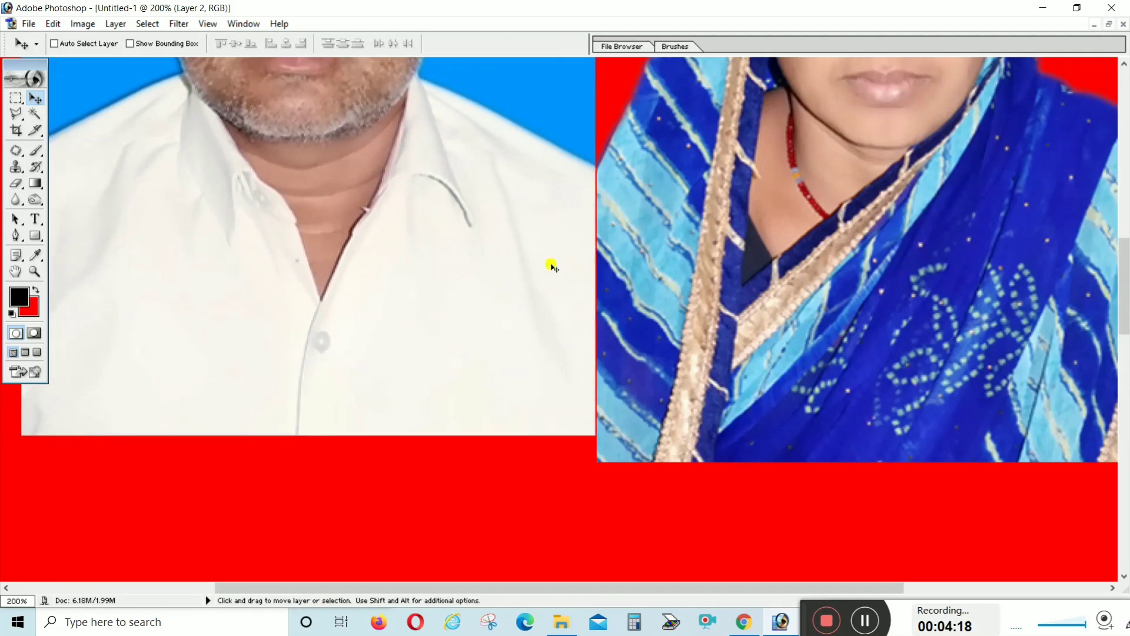
pyautogui.press('Down')
pyautogui.press('Down')
pyautogui.press('Up')
pyautogui.press('Up')
pyautogui.press('Up')
pyautogui.press('Up')
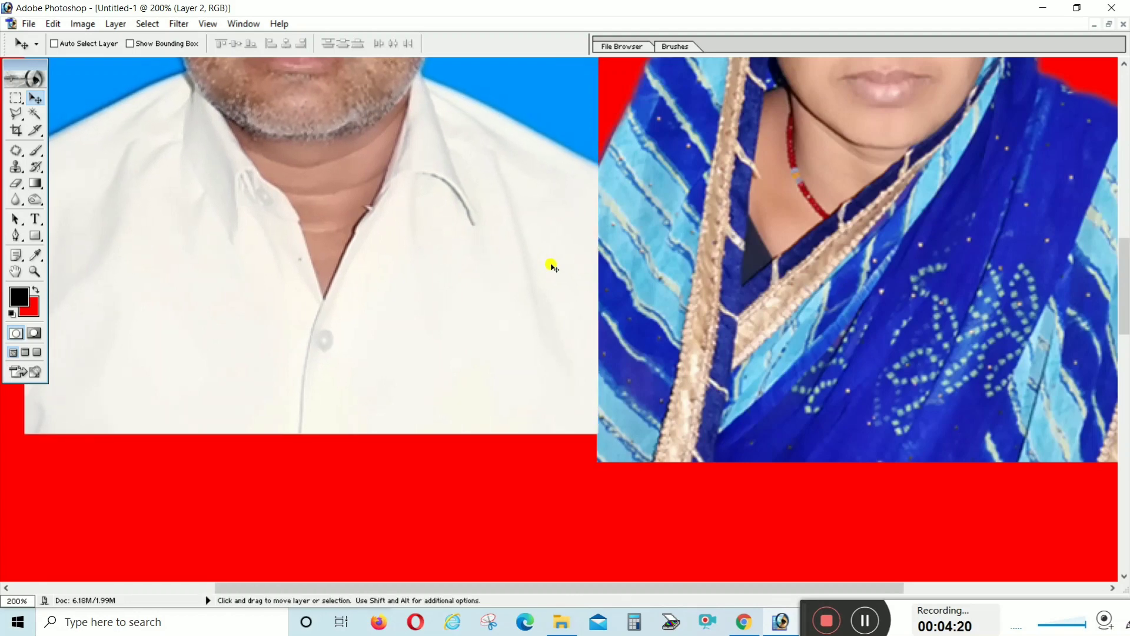
pyautogui.press('Right')
pyautogui.press('Right')
pyautogui.press('Right')
pyautogui.press('Up')
pyautogui.press('Up')
pyautogui.press('Up')
pyautogui.press('Up')
pyautogui.press('Up')
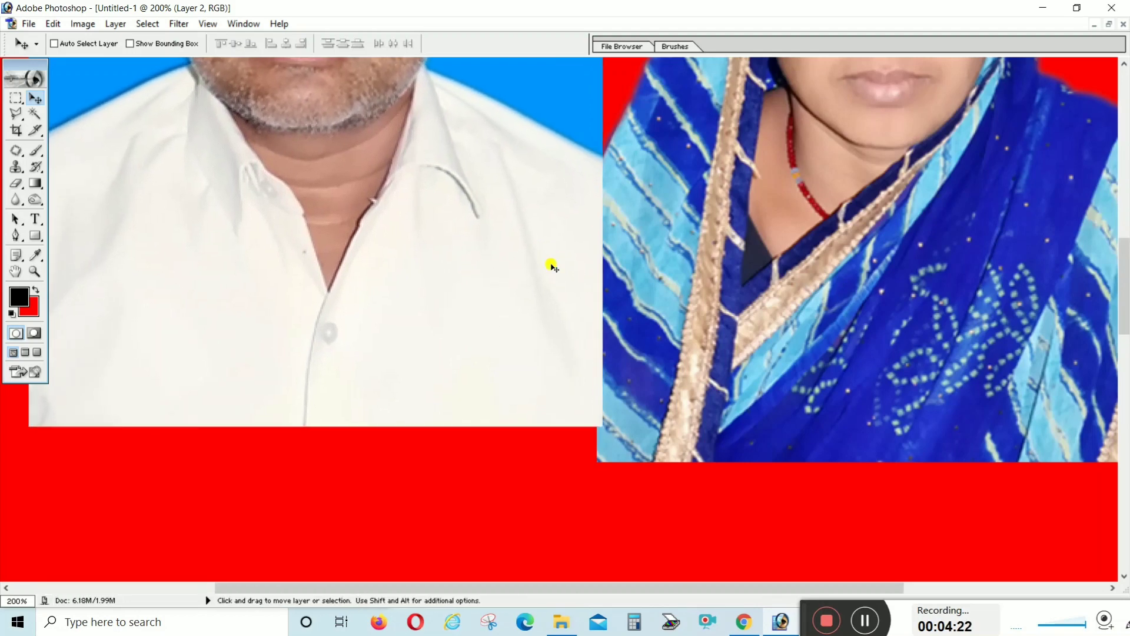
pyautogui.hotkey('ctrl', '-')
pyautogui.hotkey('ctrl', '-')
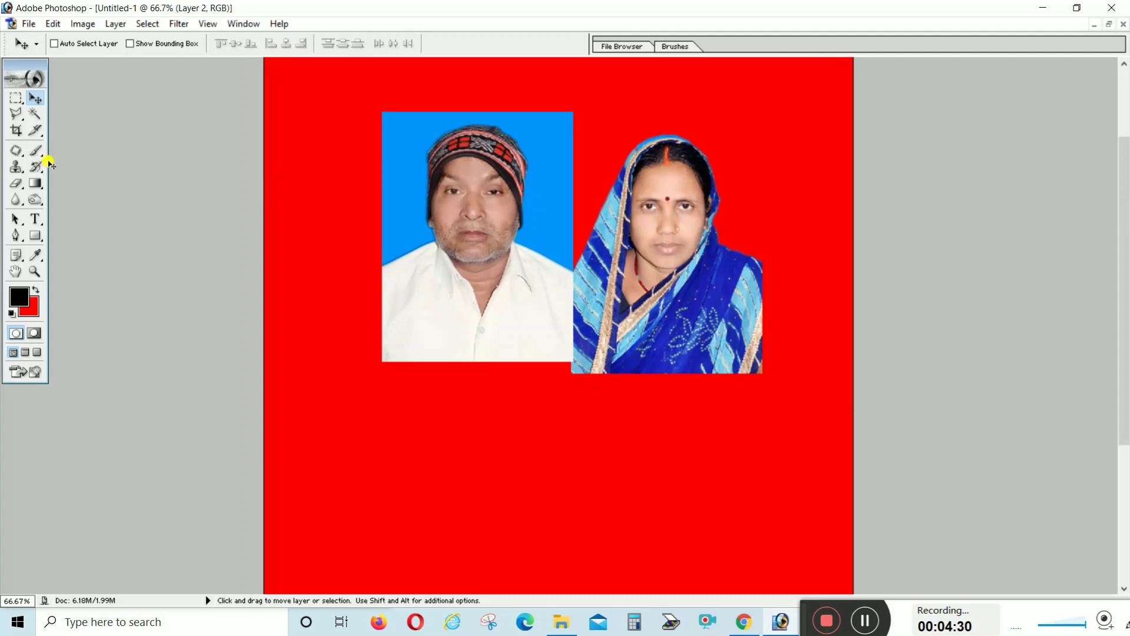
# Draw a 33 × 43 mm, 300 pixels/inch crop frame enclosing both portraits.
pyautogui.click(16, 130)
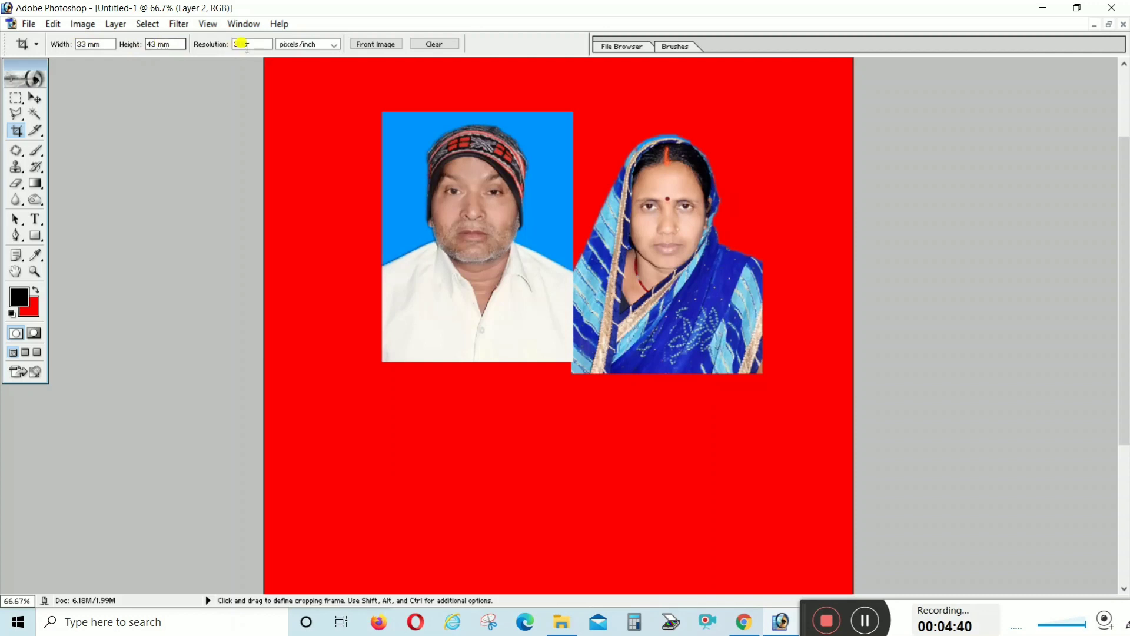
pyautogui.write('00')
pyautogui.moveTo(405, 116); pyautogui.dragTo(399, 169)
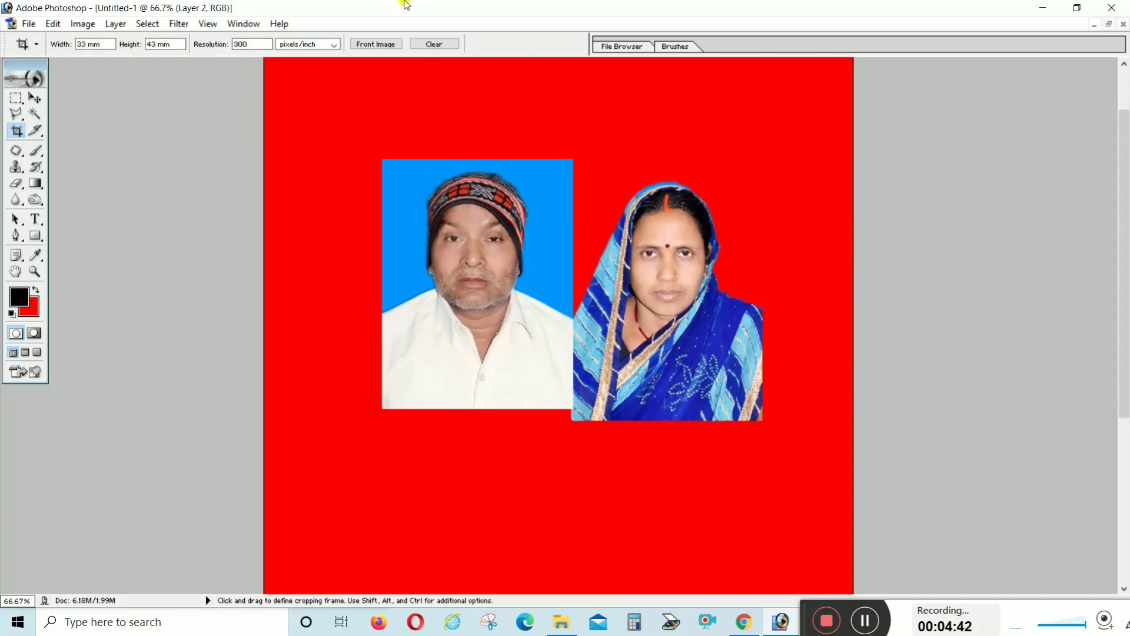
pyautogui.moveTo(355, 109)
pyautogui.mouseDown()
pyautogui.moveTo(528, 270)
pyautogui.moveTo(535, 340)
pyautogui.mouseUp()
pyautogui.moveTo(780, 272); pyautogui.dragTo(626, 268)
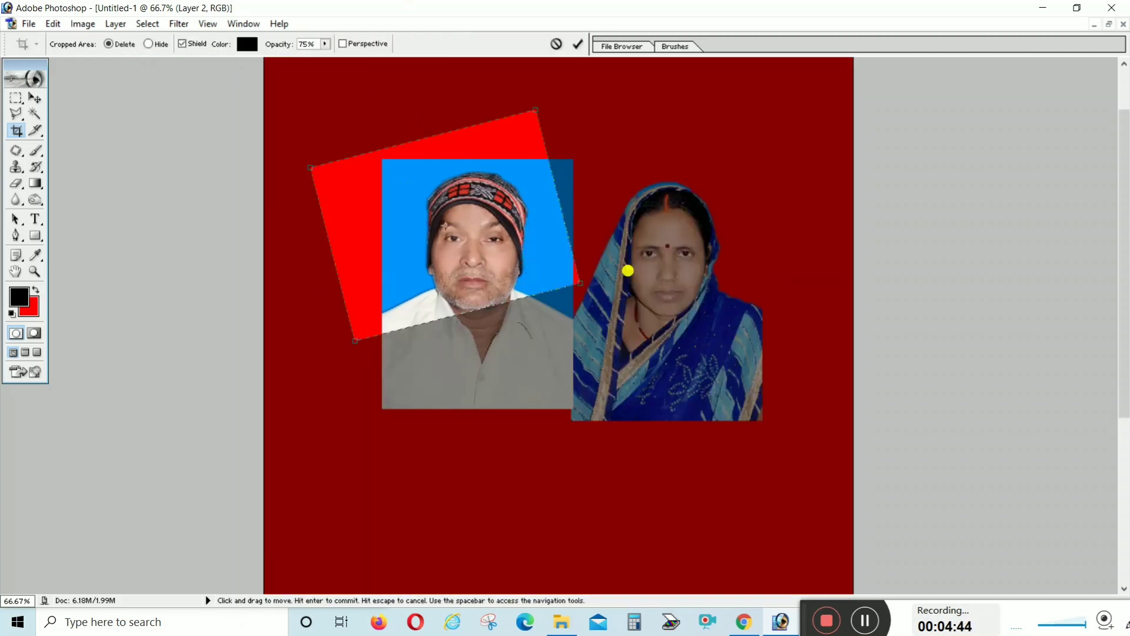
pyautogui.moveTo(694, 316); pyautogui.dragTo(662, 279)
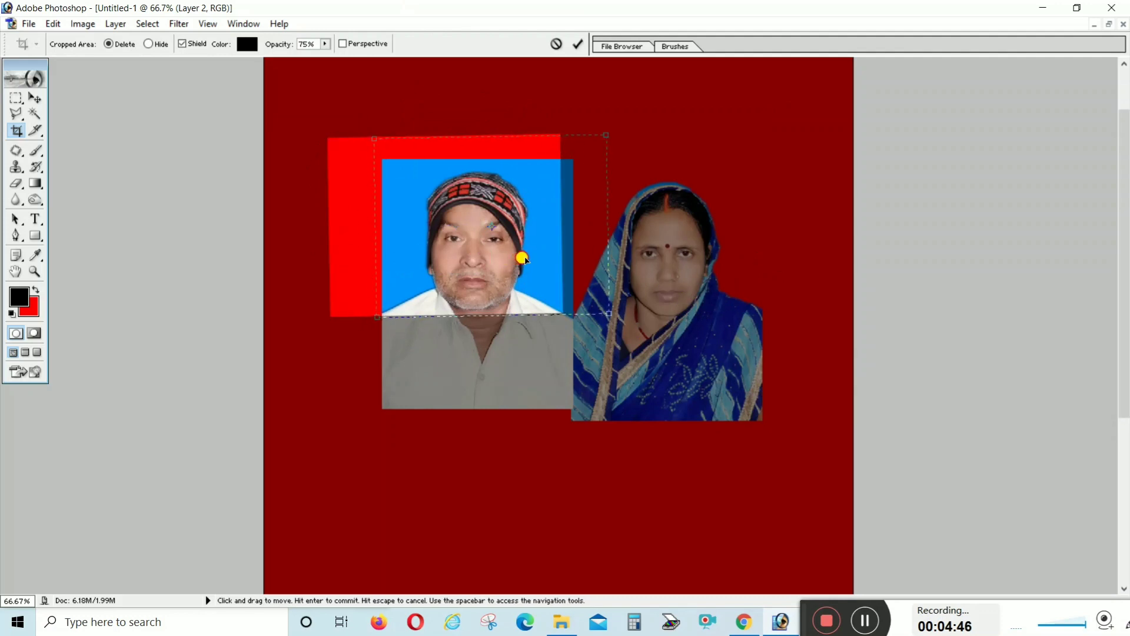
pyautogui.moveTo(527, 255); pyautogui.dragTo(580, 256)
pyautogui.moveTo(622, 314)
pyautogui.mouseDown()
pyautogui.moveTo(776, 407)
pyautogui.moveTo(767, 380)
pyautogui.mouseUp()
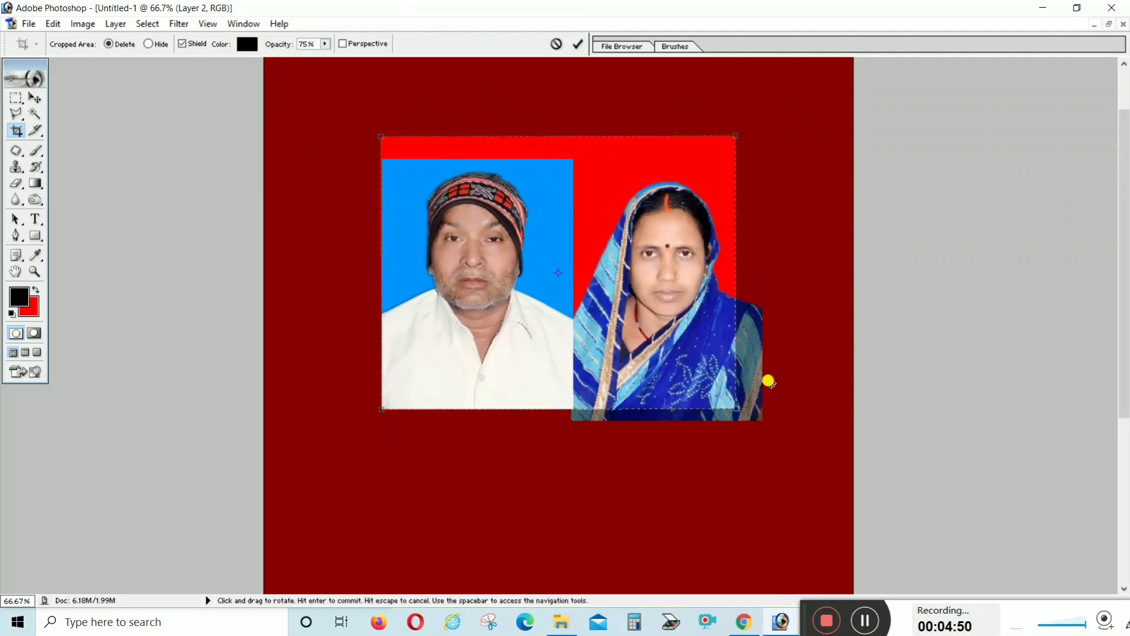
pyautogui.moveTo(736, 131); pyautogui.dragTo(763, 118)
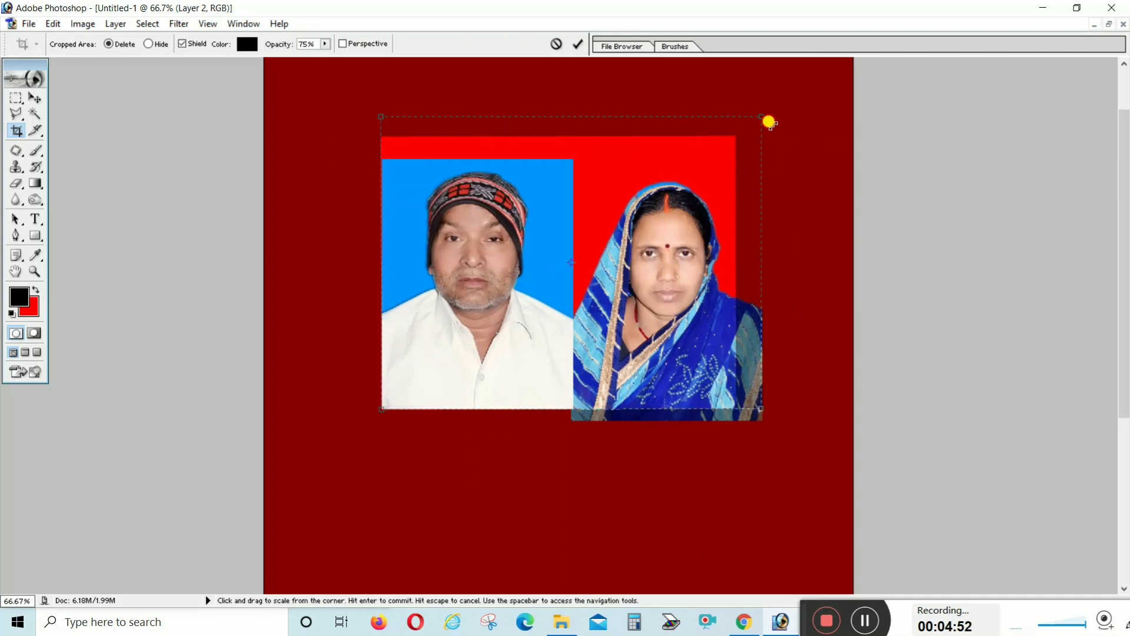
# Nudge the crop frame into place, commit the crop, and fit the result on screen.
pyautogui.hotkey('ctrl', '+')
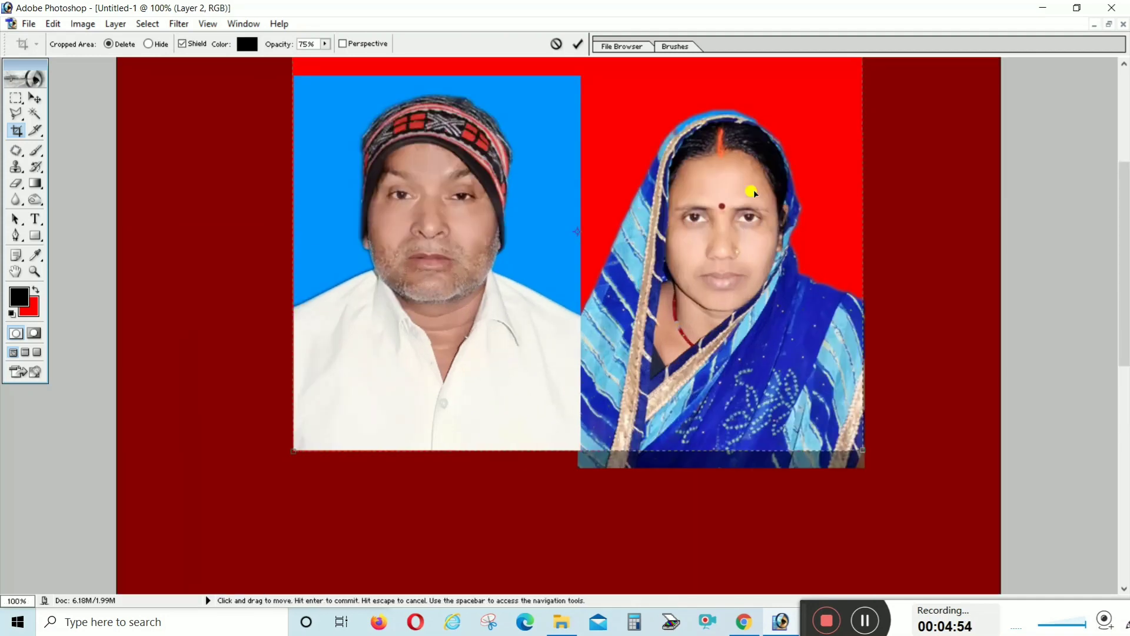
pyautogui.press('Up')
pyautogui.press('Up')
pyautogui.press('Right')
pyautogui.press('Right')
pyautogui.press('Right')
pyautogui.press('Up')
pyautogui.press('Up')
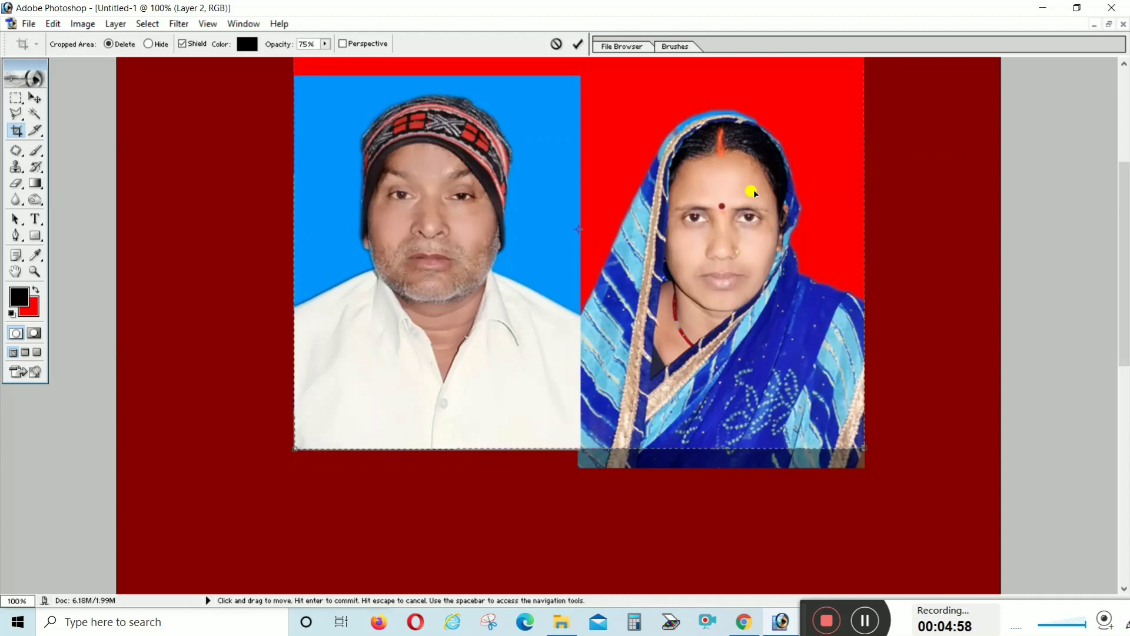
pyautogui.hotkey('ctrl', '-')
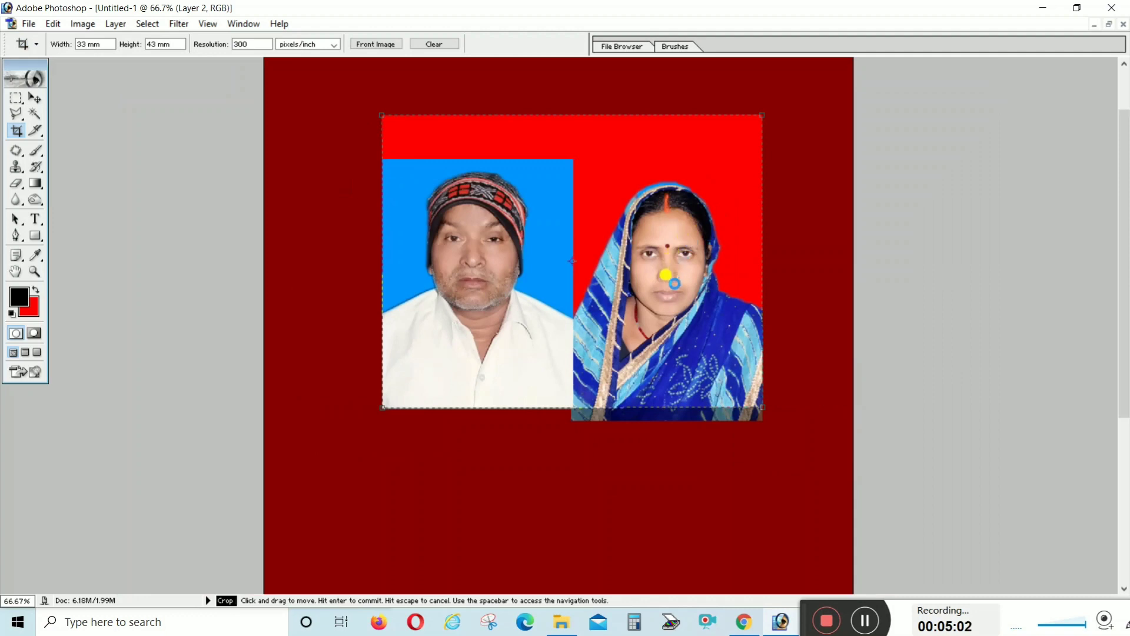
pyautogui.press('Return')
pyautogui.hotkey('ctrl', '0')
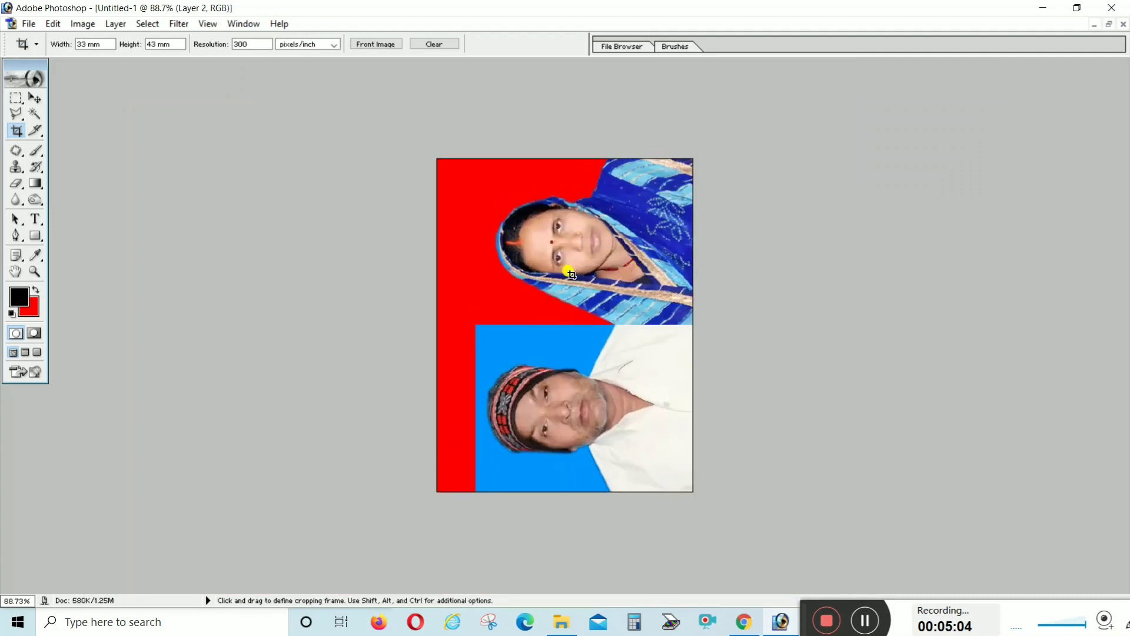
# Rotate the cropped canvas 90° clockwise so both portraits stand upright, fitted to the window.
pyautogui.hotkey('ctrl', '0')
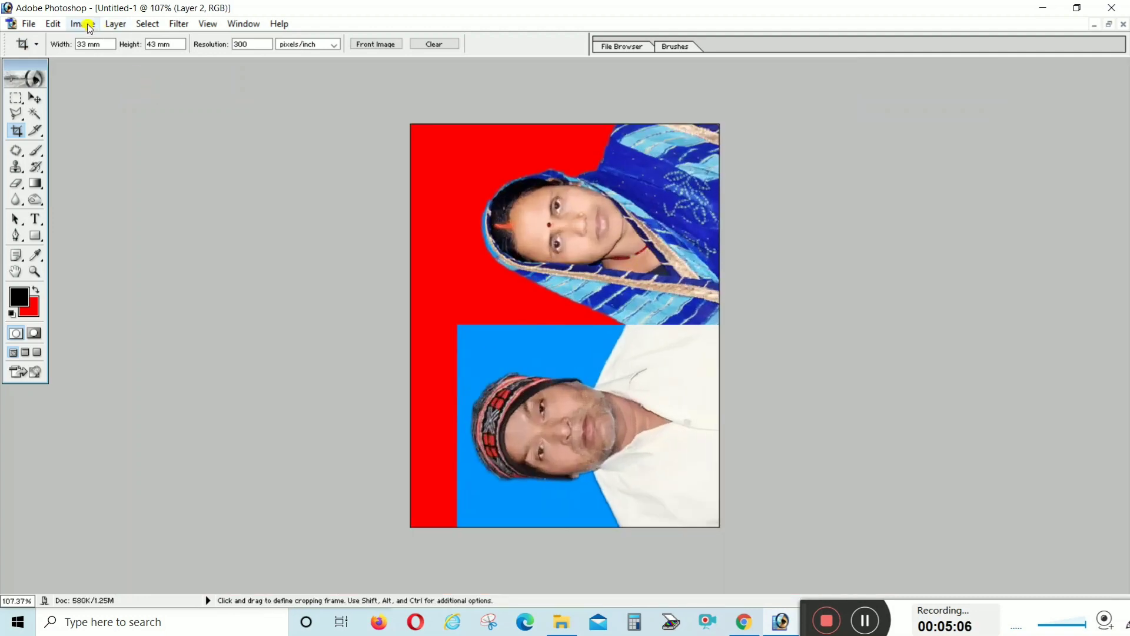
pyautogui.click(87, 25)
pyautogui.moveTo(119, 169)
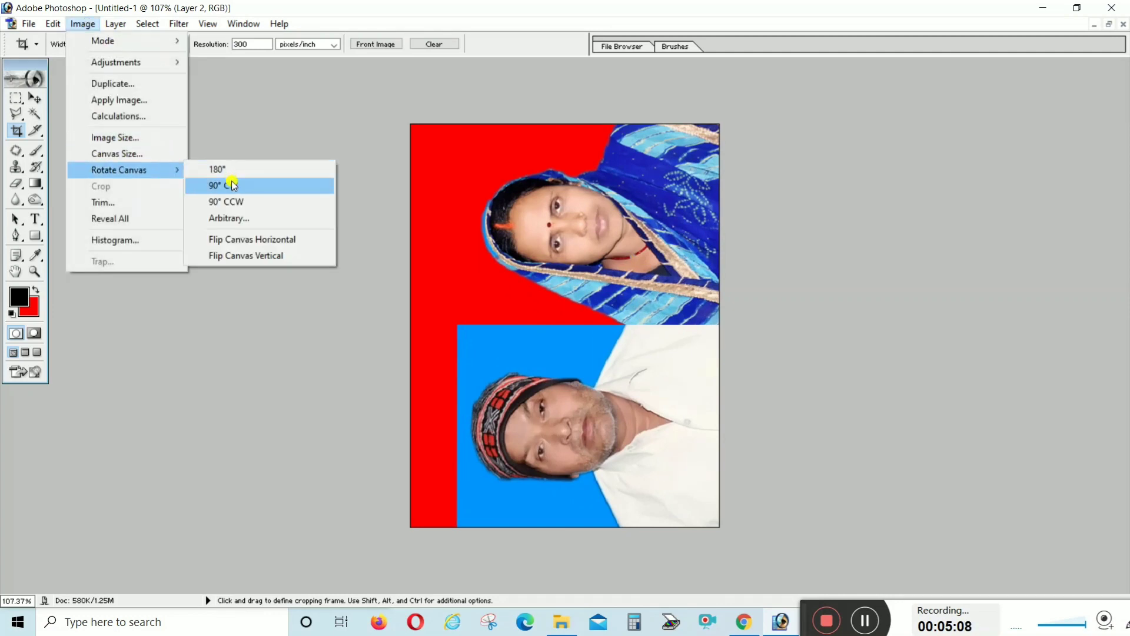
pyautogui.click(83, 23)
pyautogui.click(250, 183)
pyautogui.hotkey('ctrl', '0')
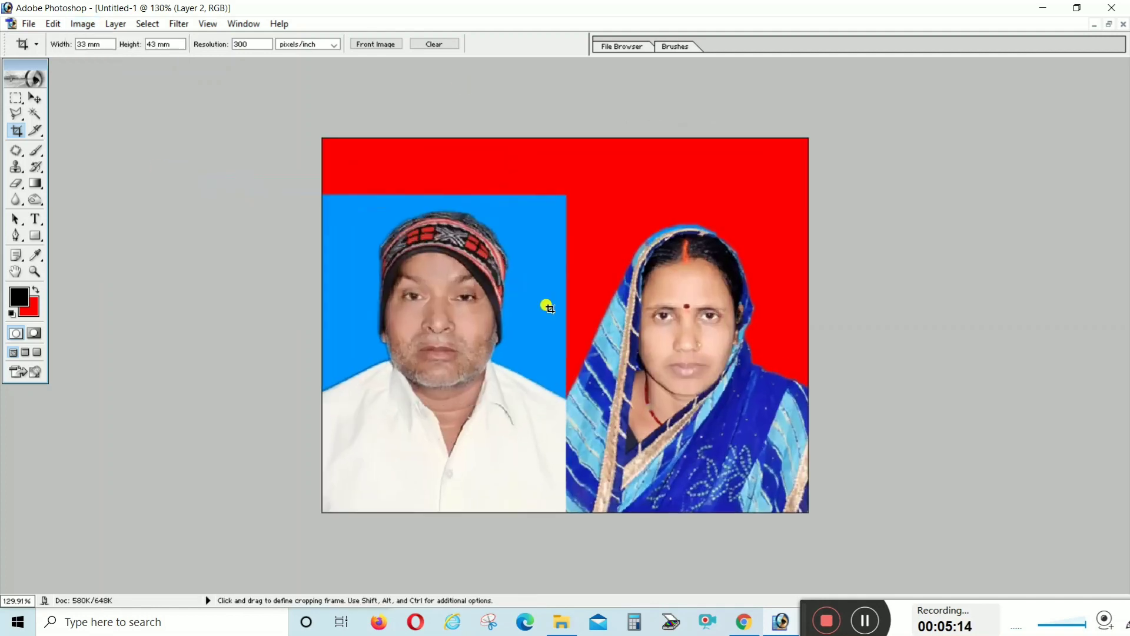
pyautogui.hotkey('ctrl', '0')
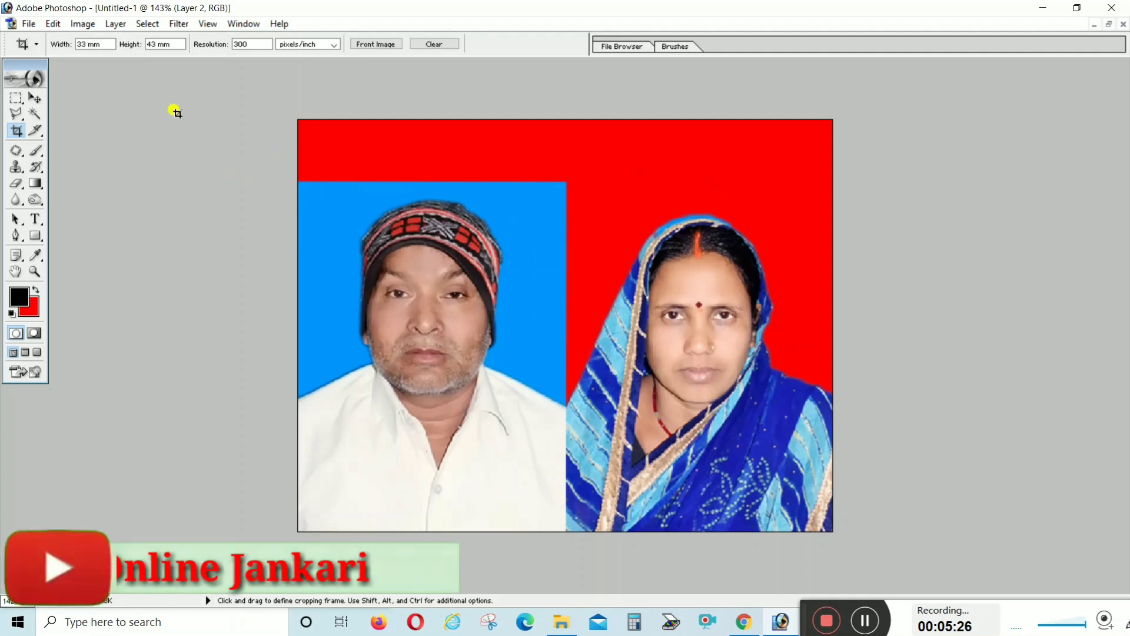
# Flatten the image by switching to Lab Color mode, then return it to RGB Color.
pyautogui.click(90, 29)
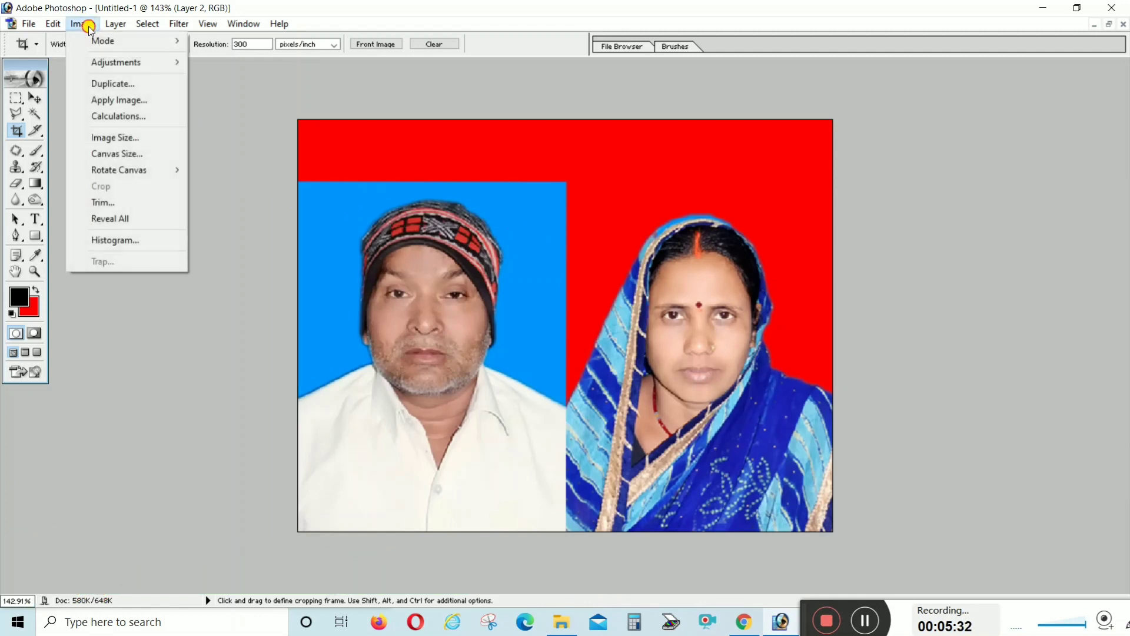
pyautogui.moveTo(104, 41)
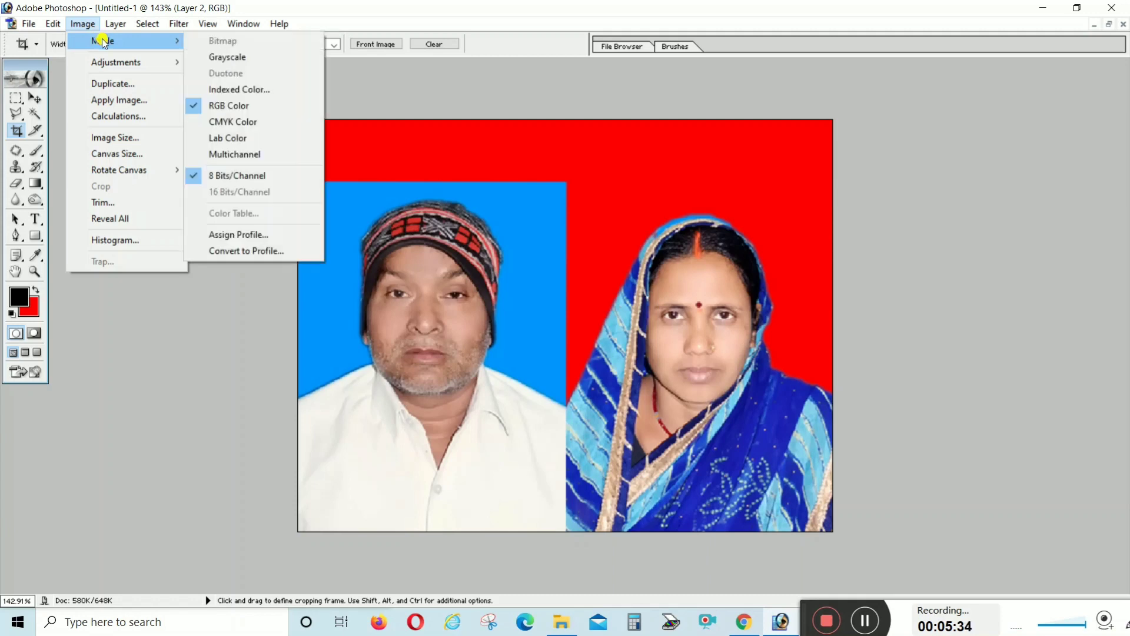
pyautogui.click(230, 139)
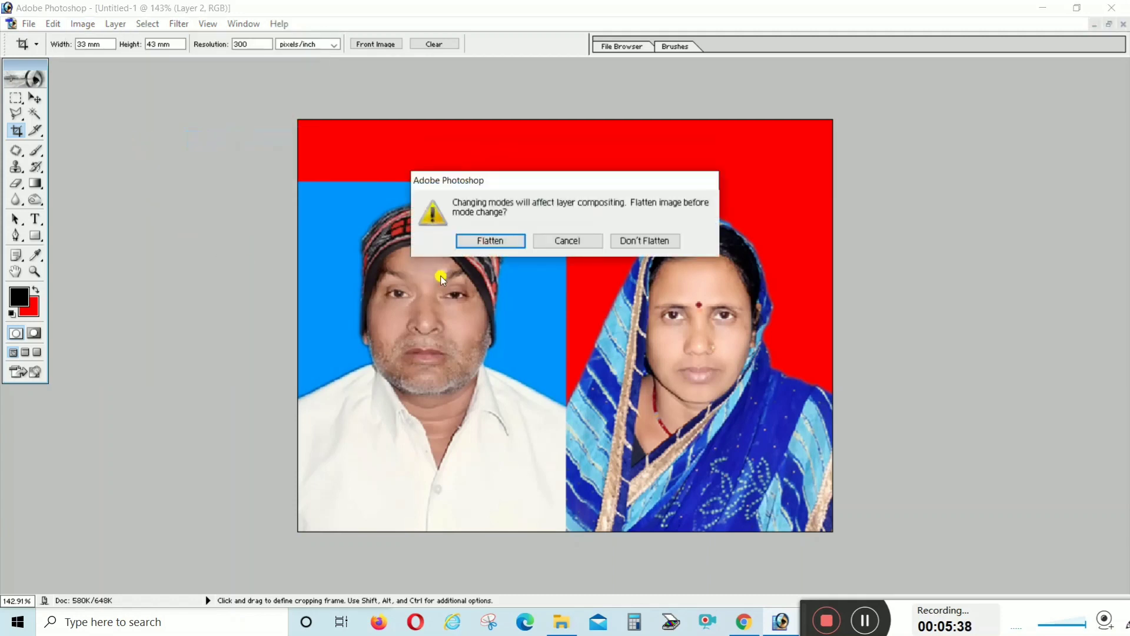
pyautogui.click(490, 245)
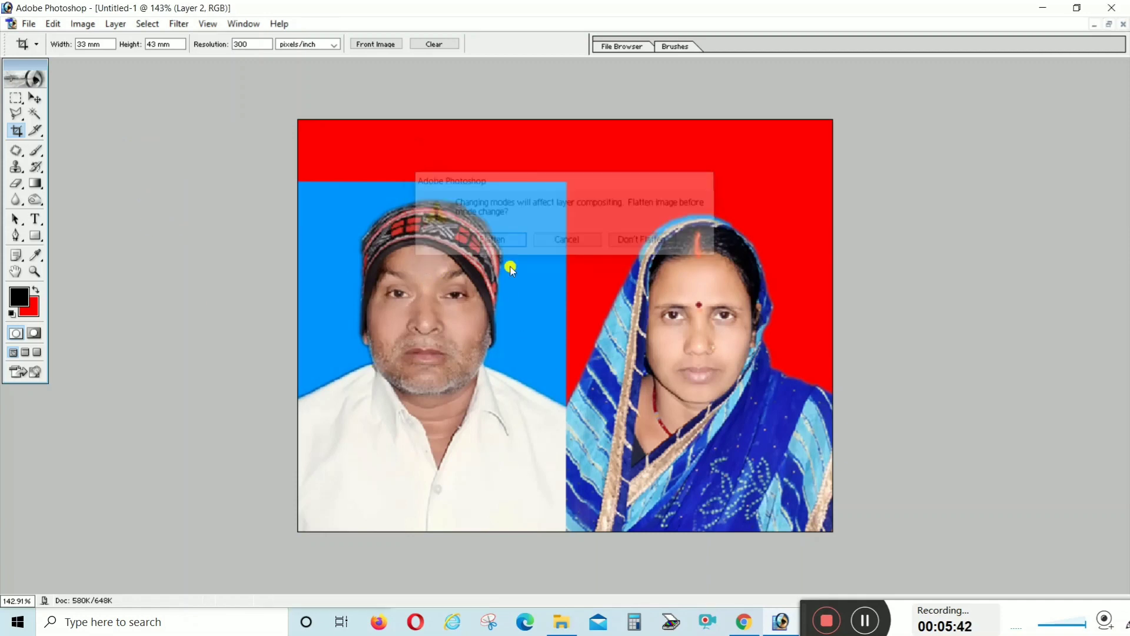
pyautogui.click(82, 25)
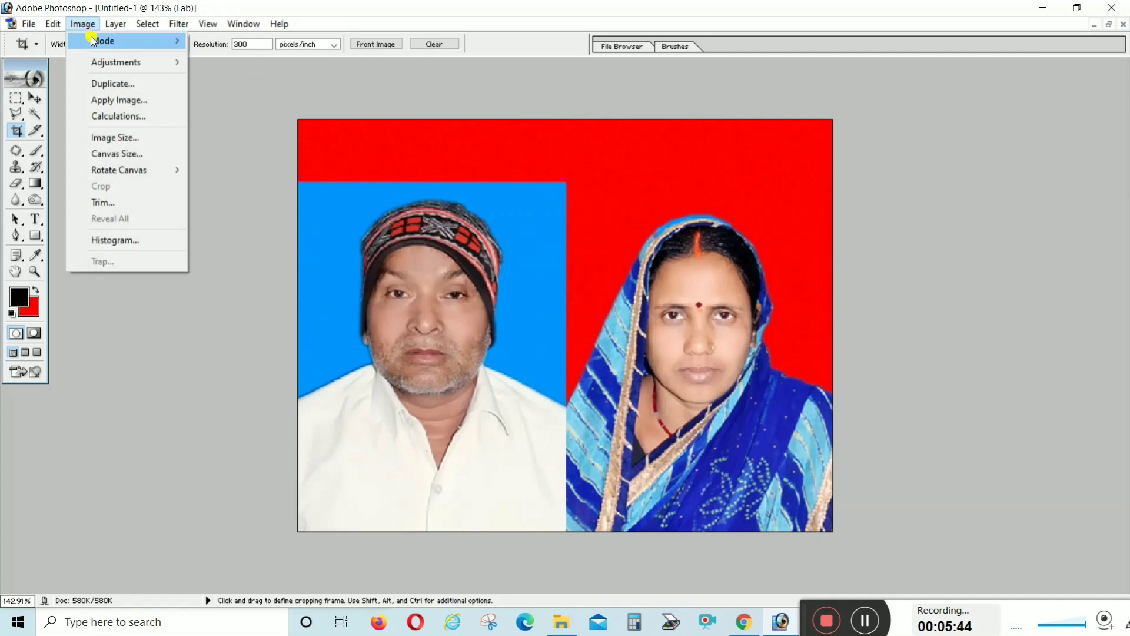
pyautogui.moveTo(122, 40)
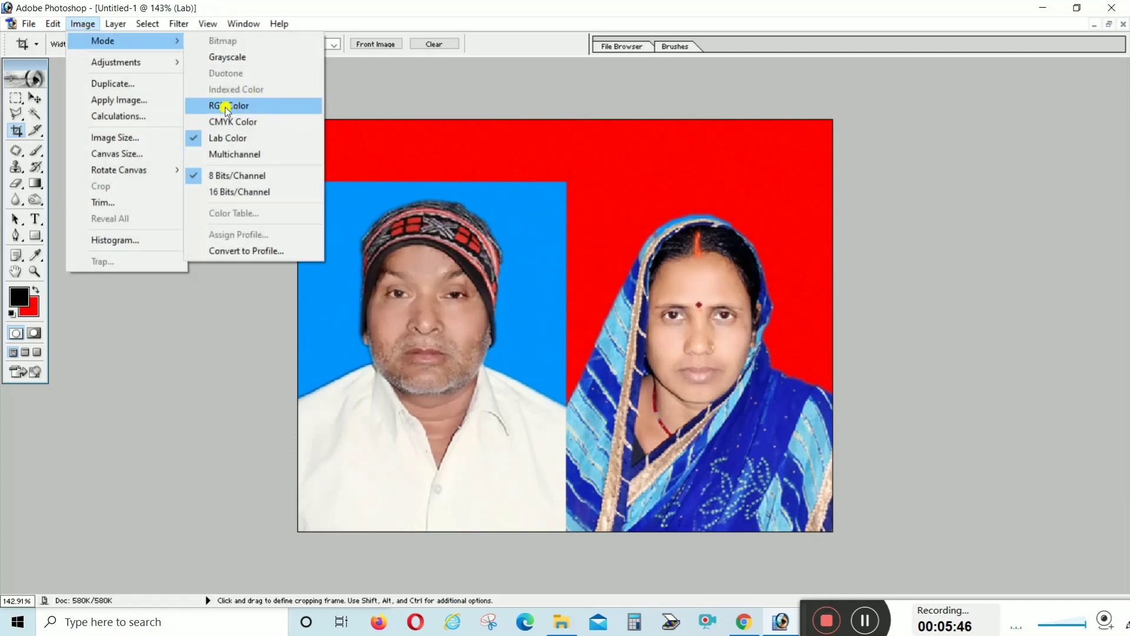
pyautogui.click(225, 107)
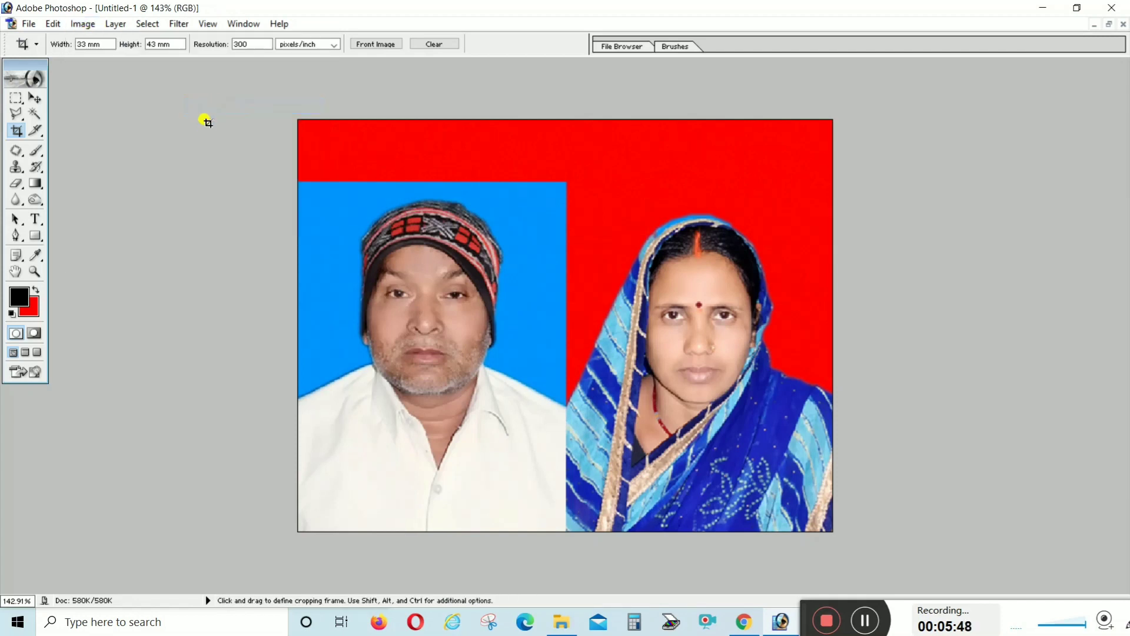
pyautogui.click(35, 98)
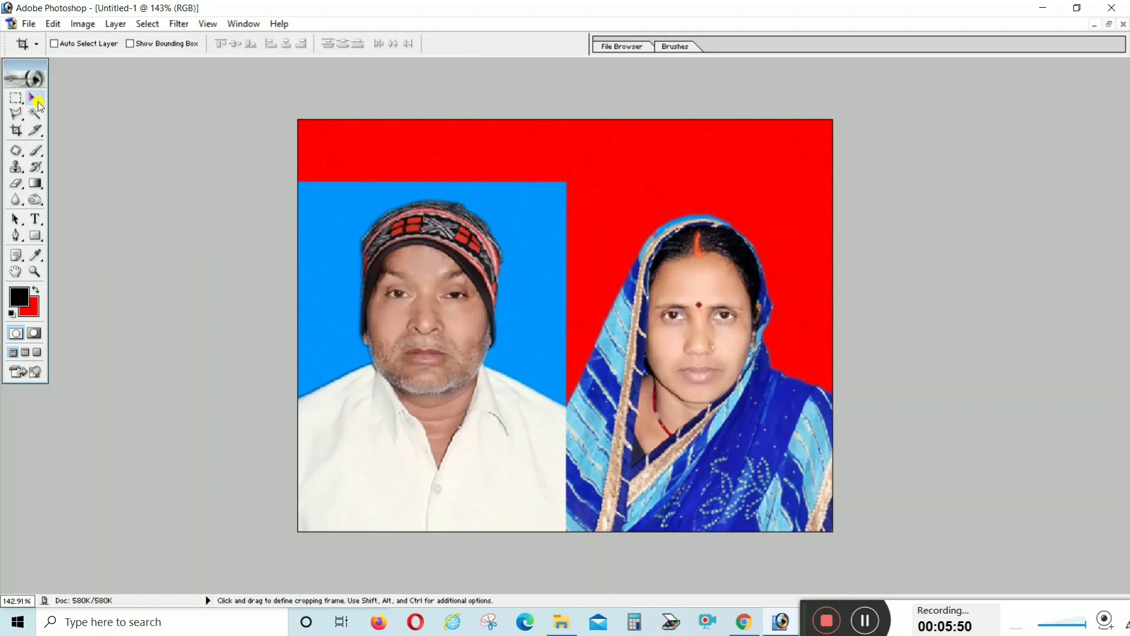
# Dismiss the locked-layer alerts and Magic Wand-select the red plus the blue backgrounds.
pyautogui.click(648, 224)
pyautogui.click(534, 241)
pyautogui.click(658, 179)
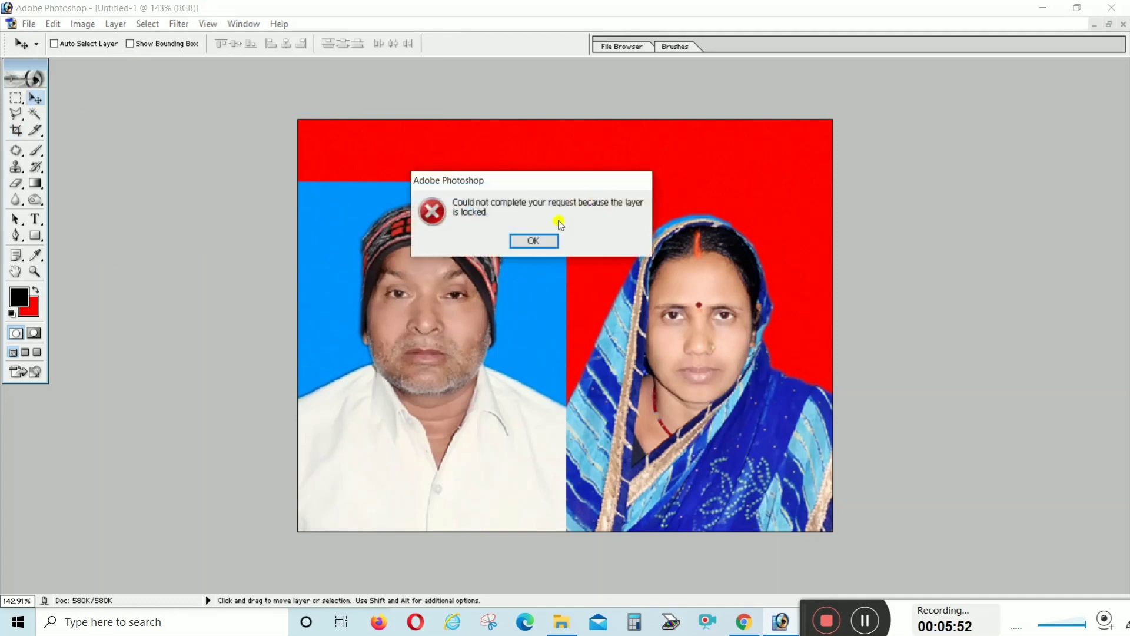
pyautogui.click(534, 239)
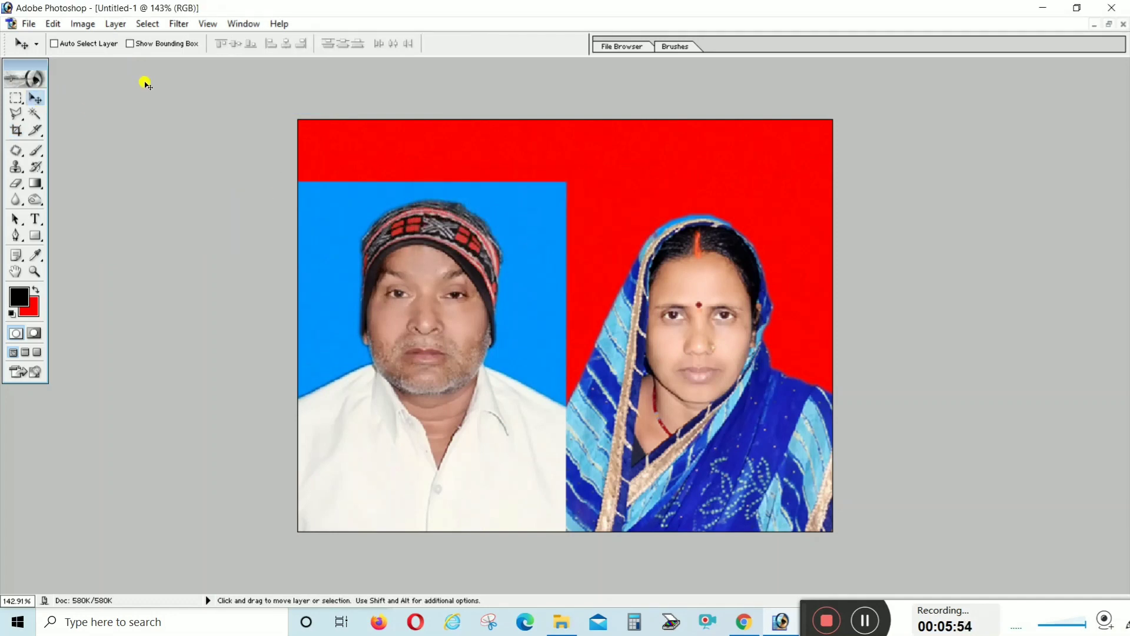
pyautogui.click(35, 115)
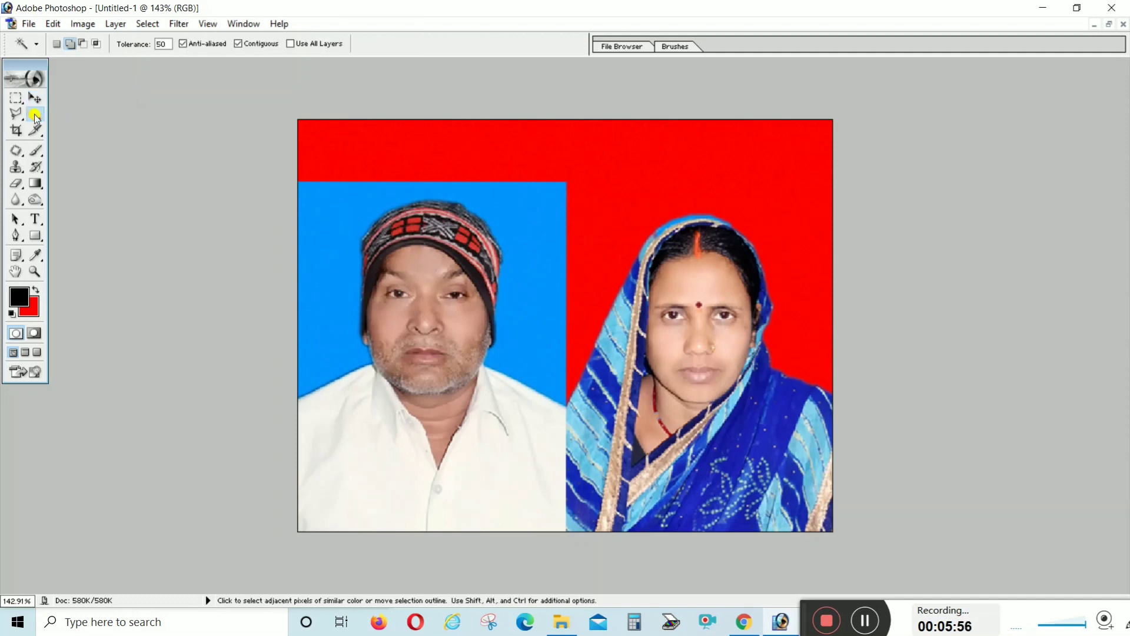
pyautogui.click(612, 144)
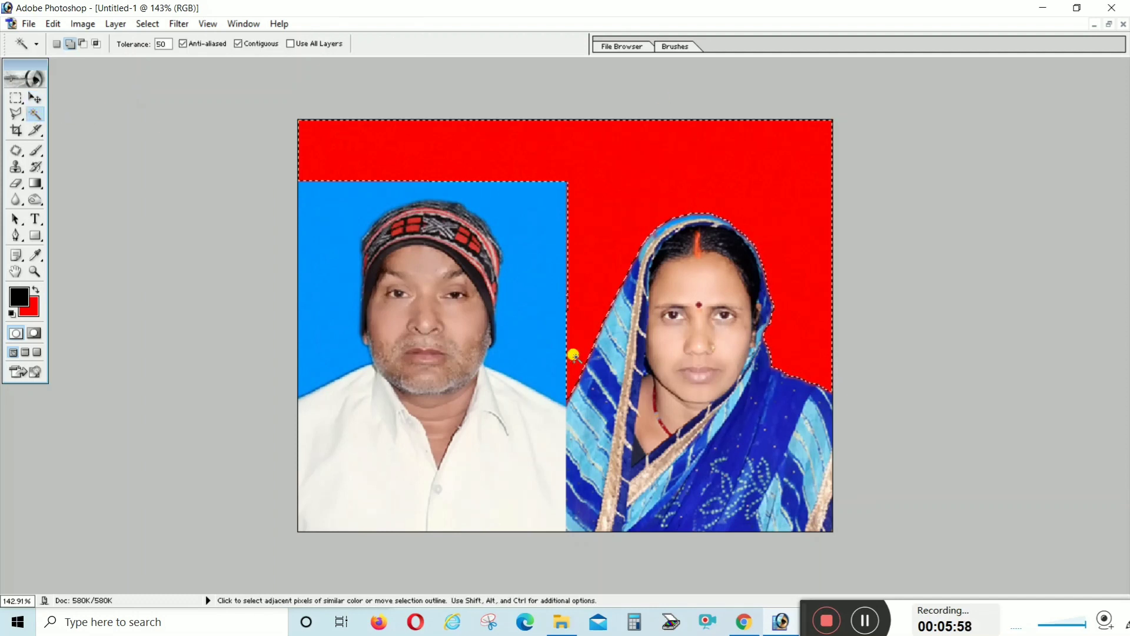
pyautogui.click(540, 221)
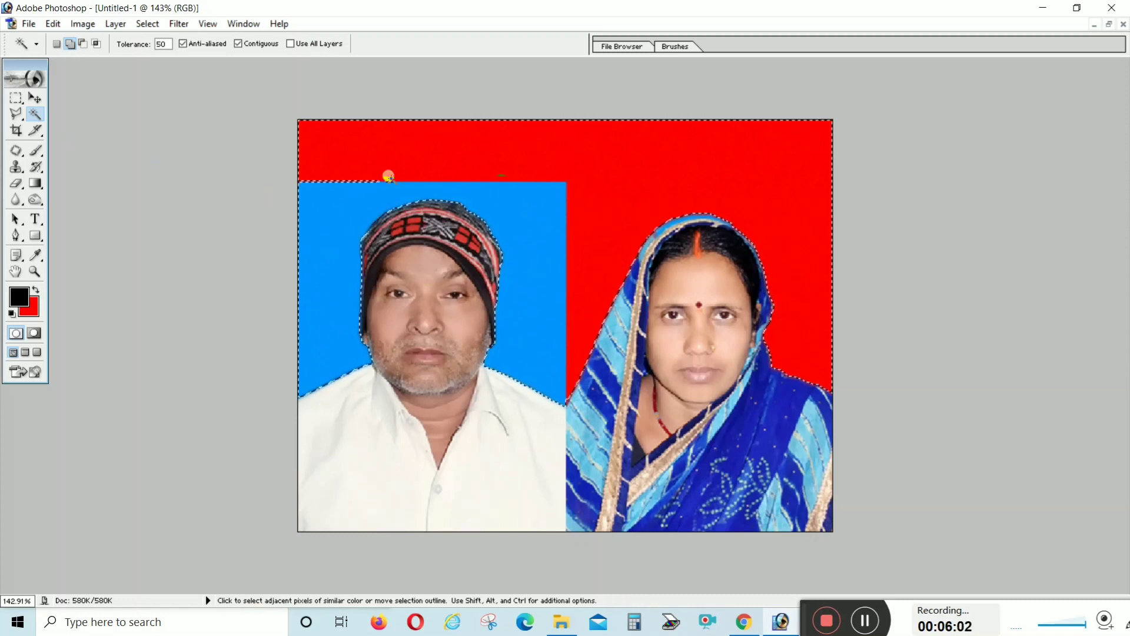
# Add the strip above the blue area to the selection with a Shift polygonal lasso outline.
pyautogui.click(15, 113)
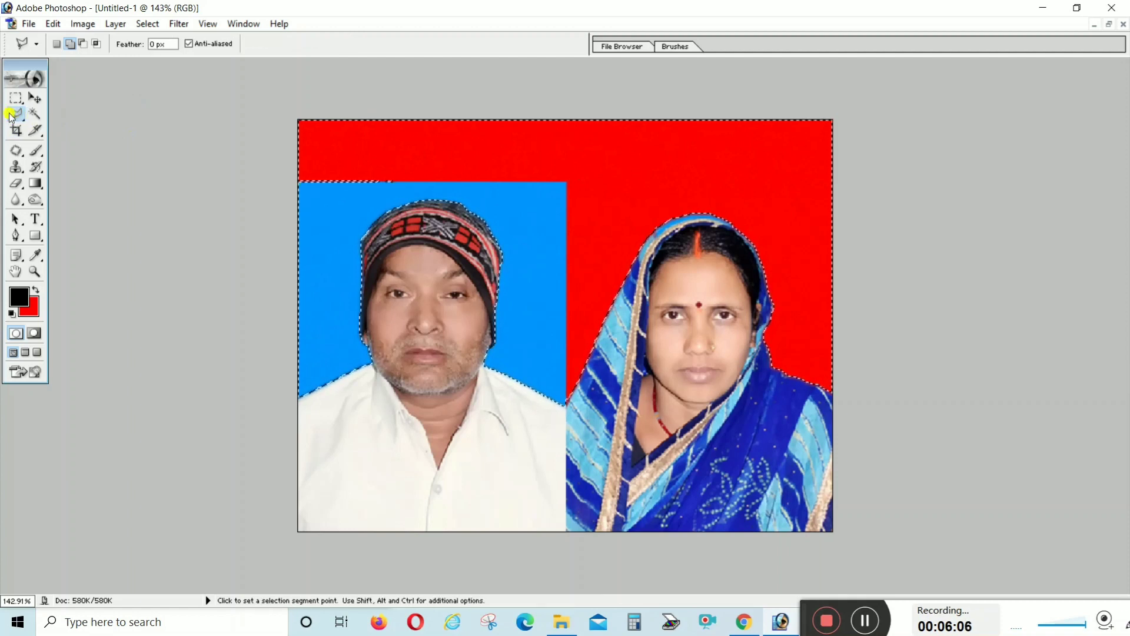
pyautogui.click(515, 90)
pyautogui.click(310, 73)
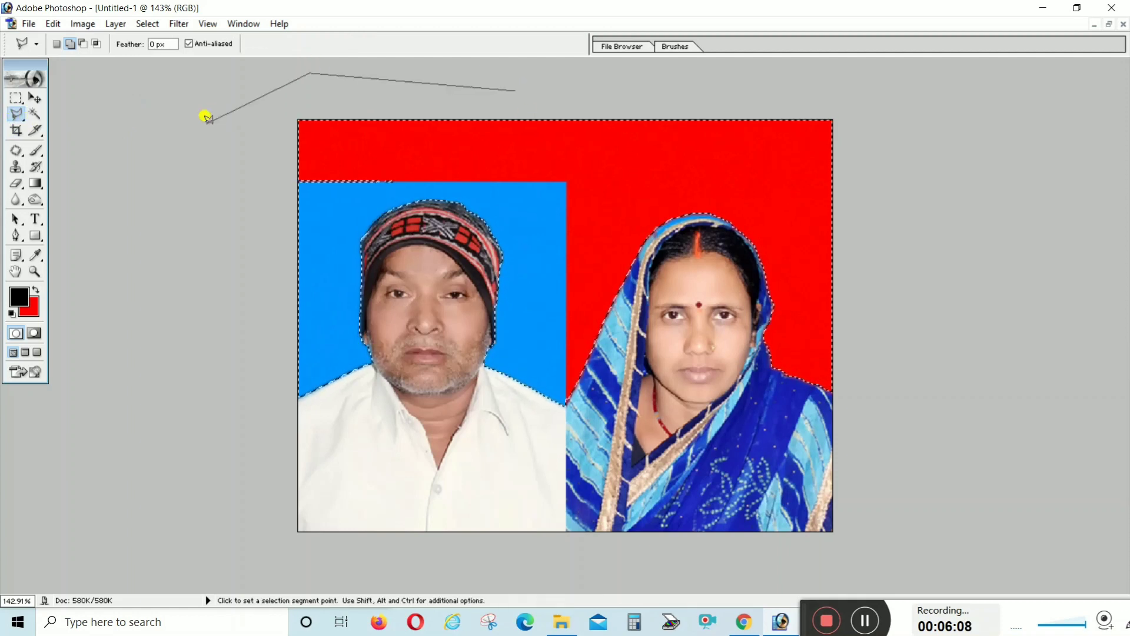
pyautogui.click(206, 127)
pyautogui.click(257, 315)
pyautogui.click(288, 358)
pyautogui.click(345, 214)
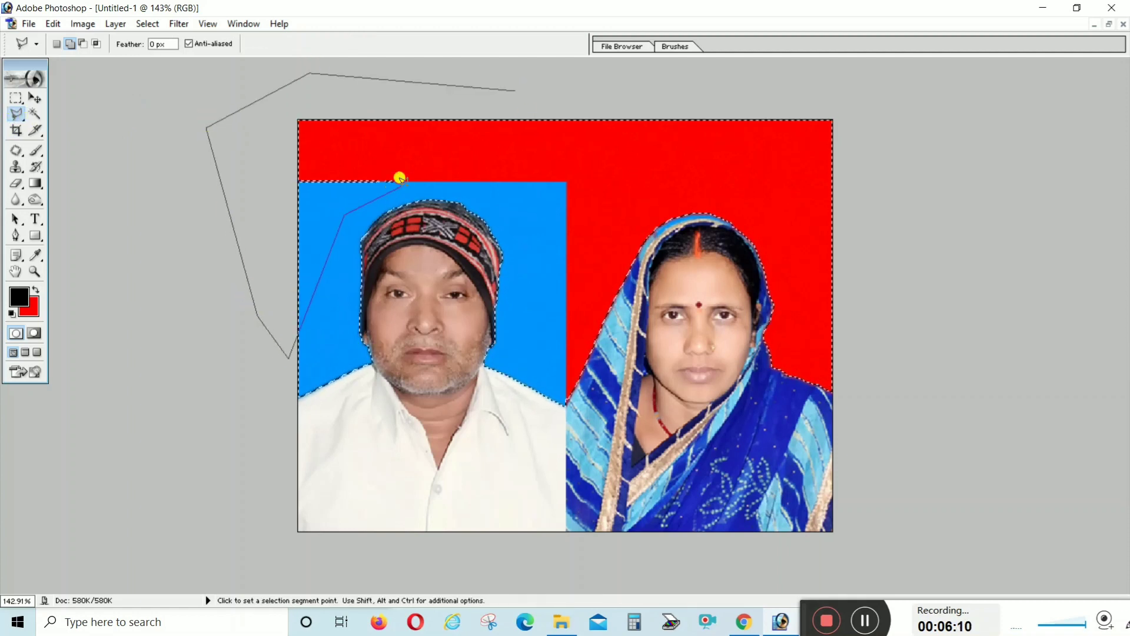
pyautogui.click(465, 166)
pyautogui.click(885, 178)
pyautogui.click(945, 69)
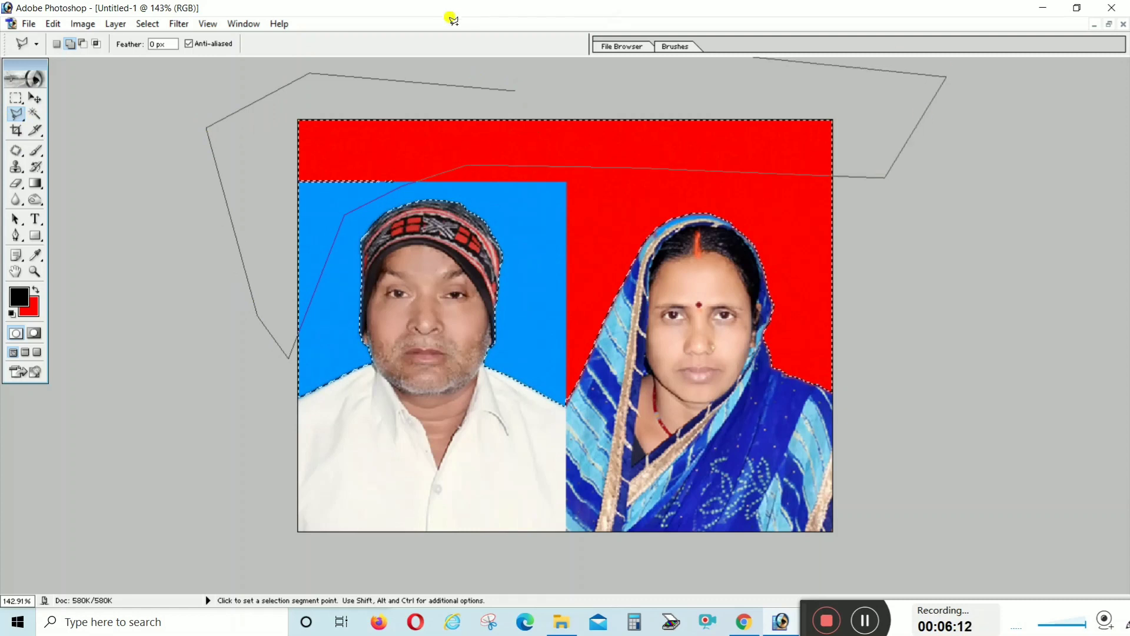
pyautogui.click(515, 90)
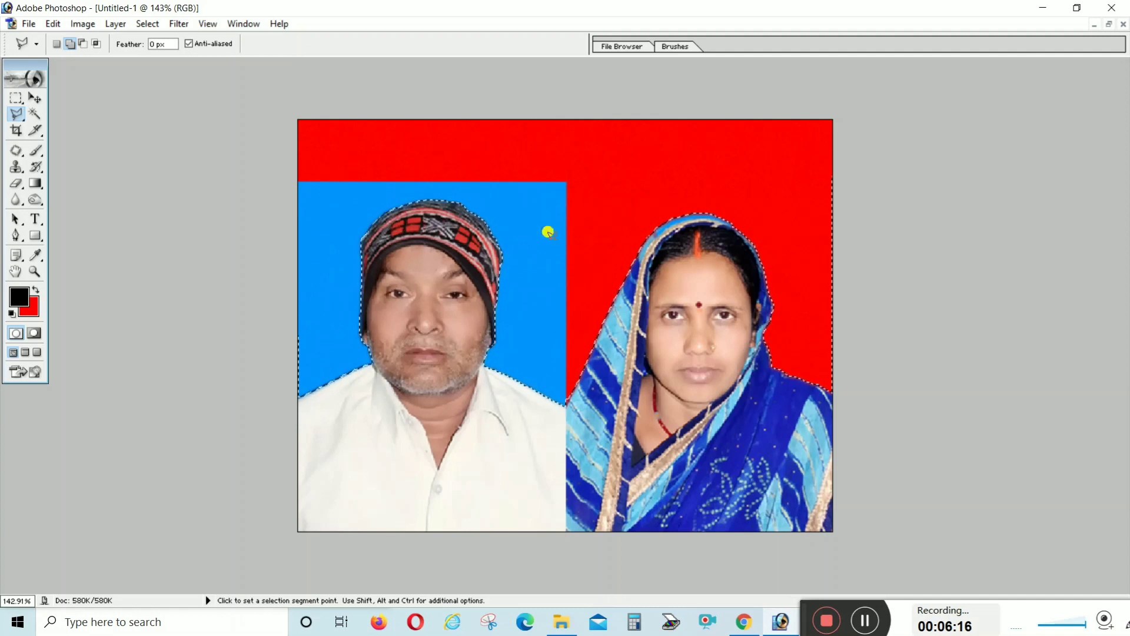
# Feather the background selection with a small pixel radius via Select > Feather.
pyautogui.click(148, 24)
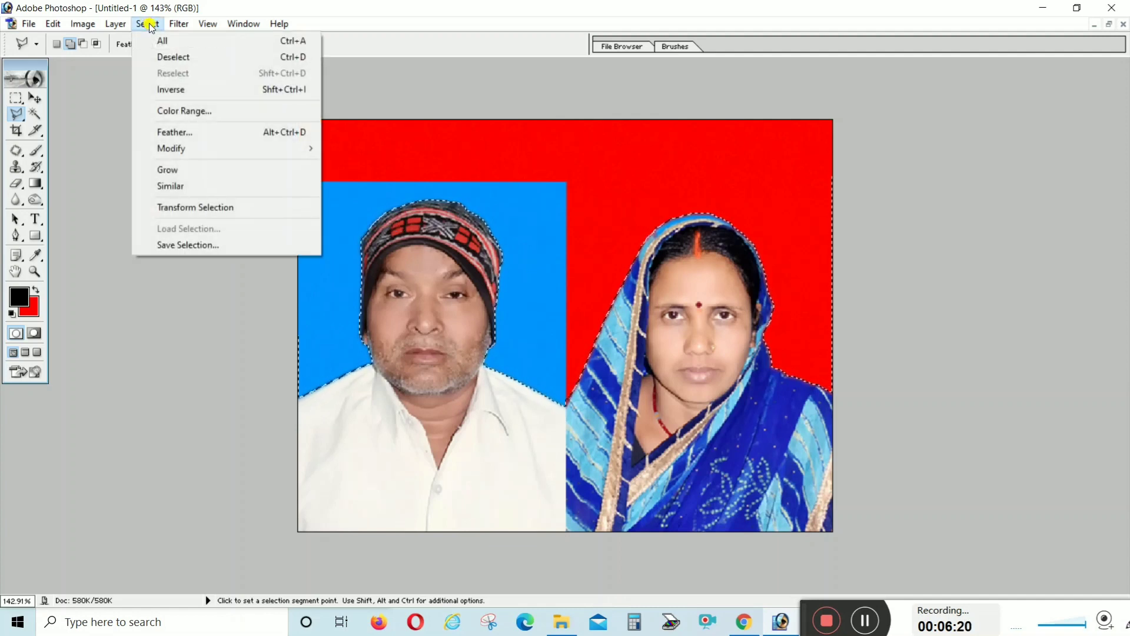
pyautogui.click(183, 132)
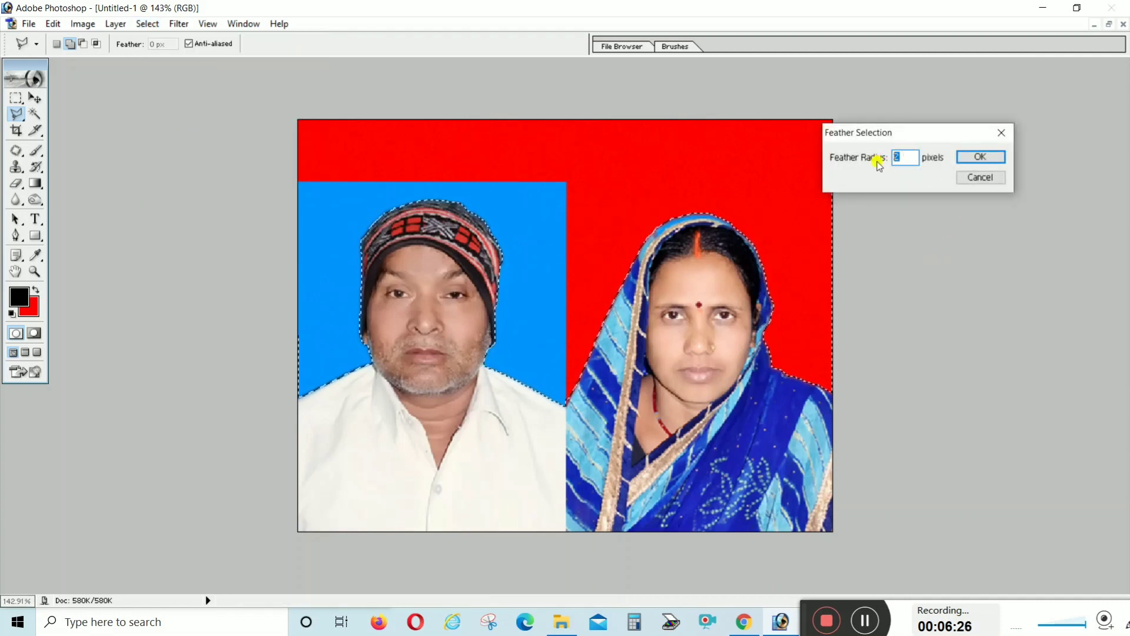
pyautogui.click(980, 156)
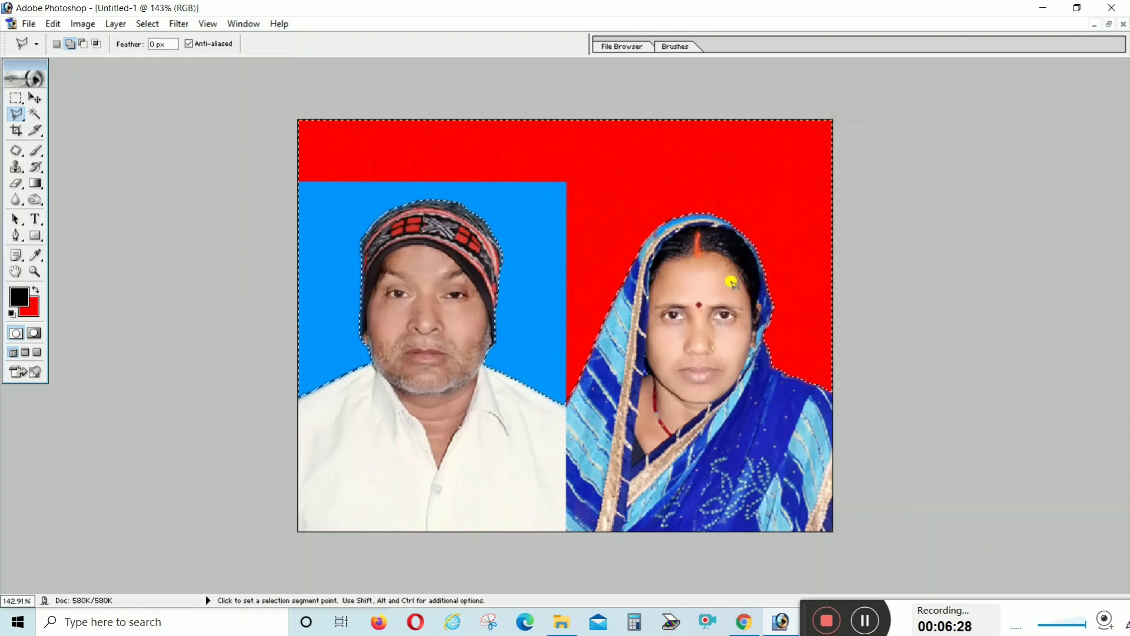
# Set the background colour to pure red and fill the selected background with it.
pyautogui.click(29, 307)
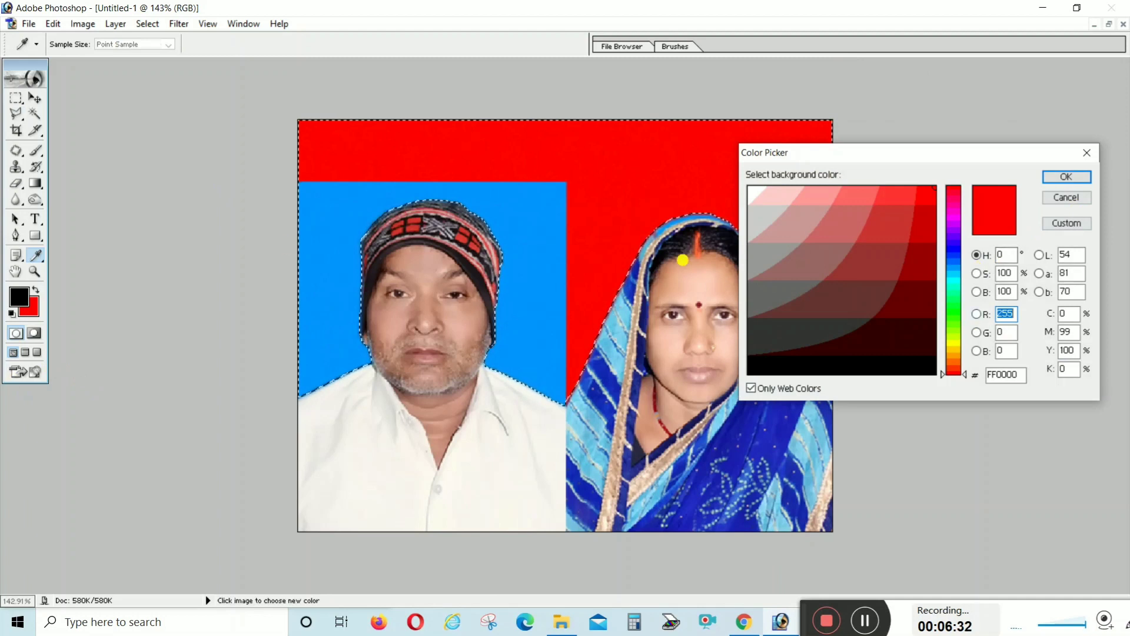
pyautogui.click(1081, 198)
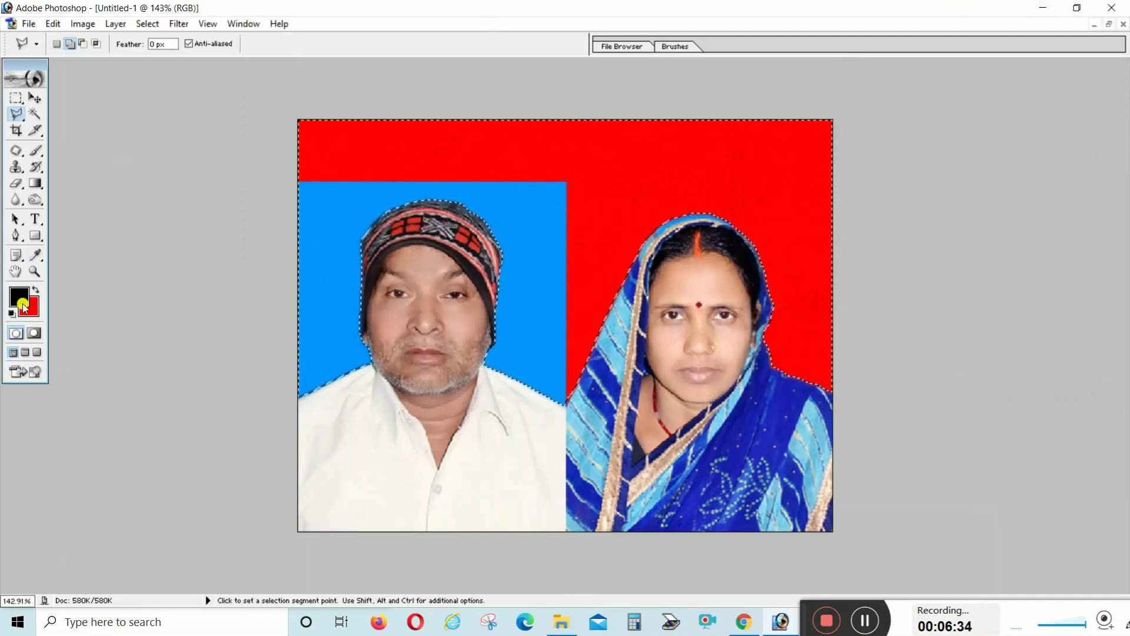
pyautogui.click(29, 311)
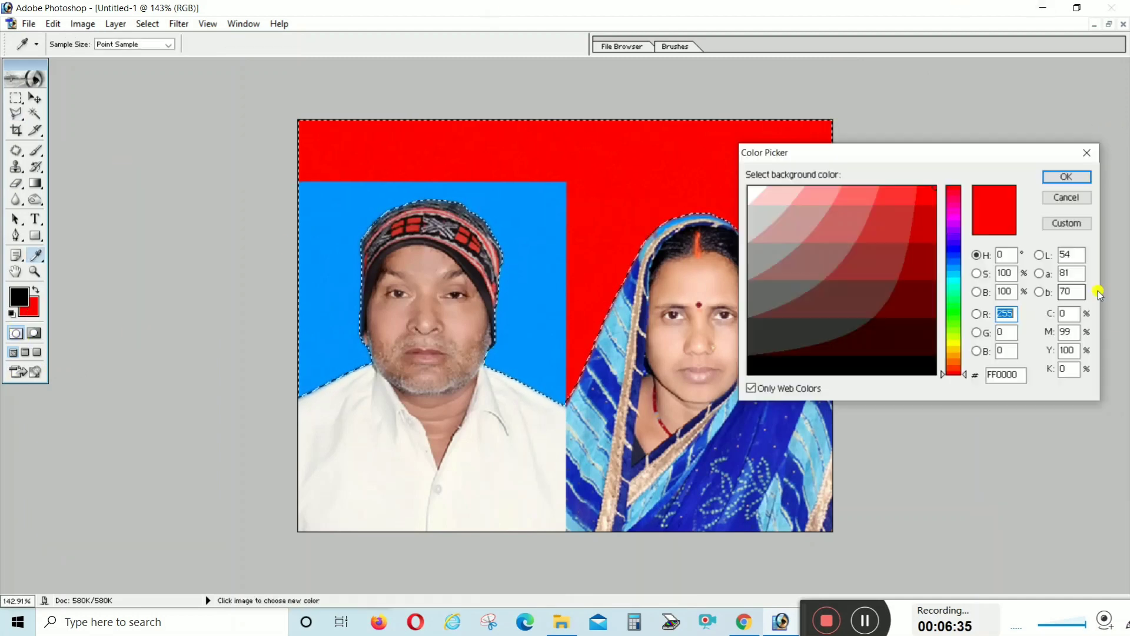
pyautogui.click(954, 264)
pyautogui.click(1045, 198)
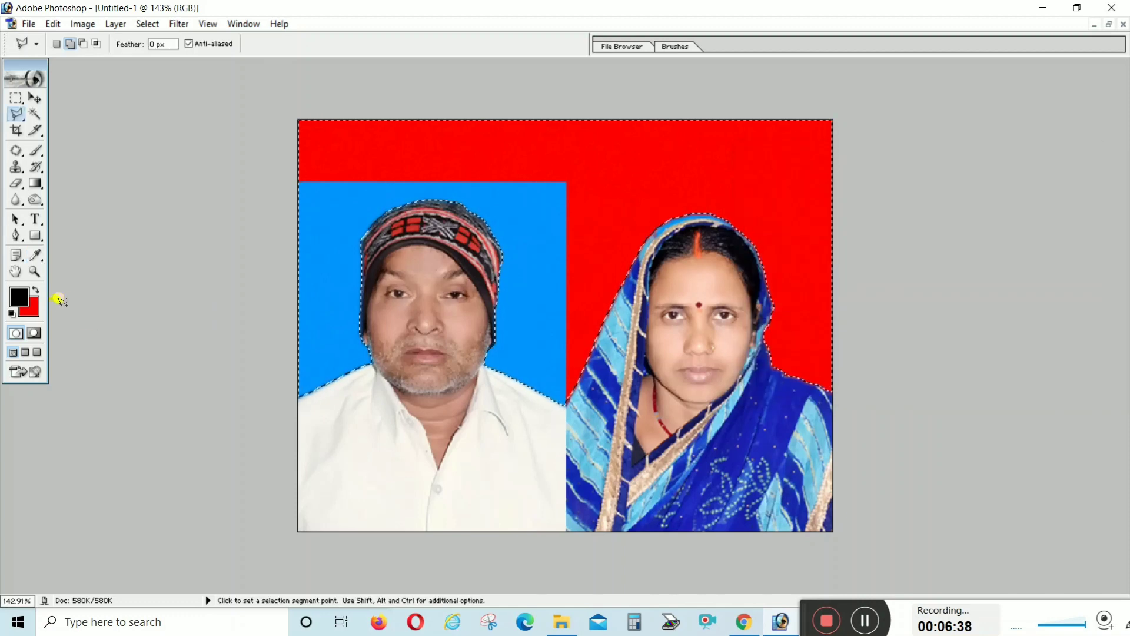
pyautogui.click(29, 312)
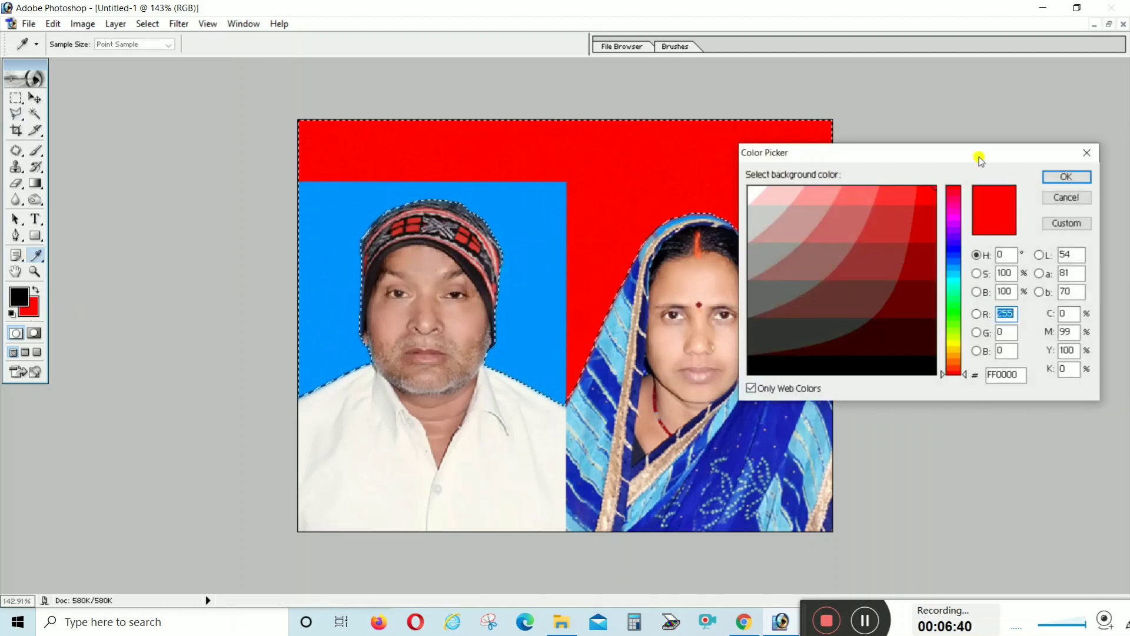
pyautogui.click(1059, 177)
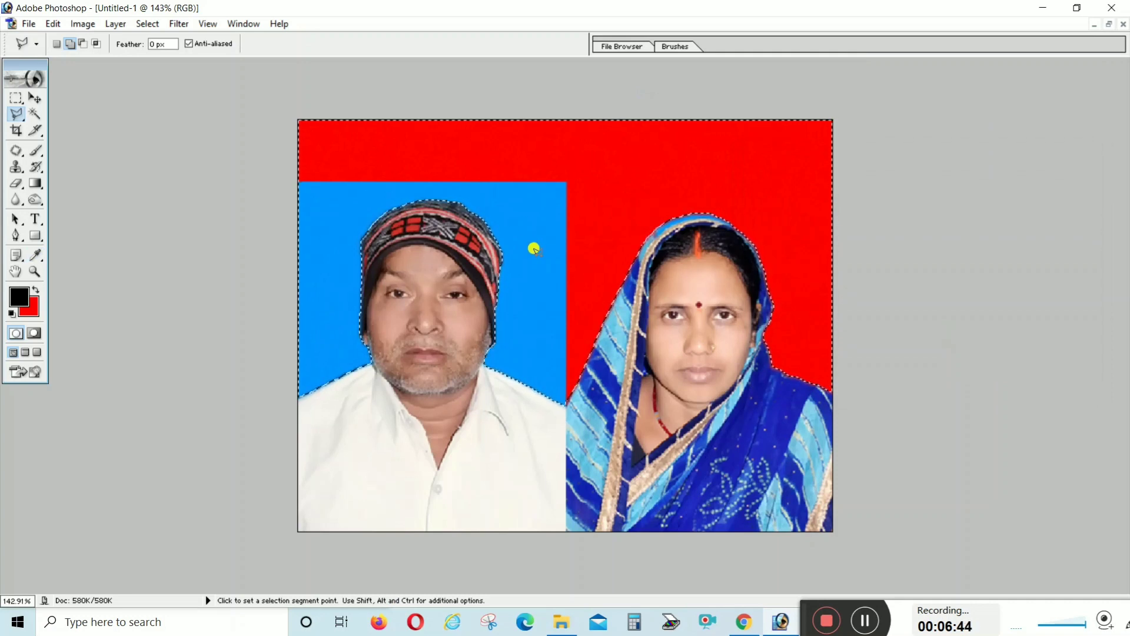
pyautogui.hotkey('ctrl', 'BackSpace')
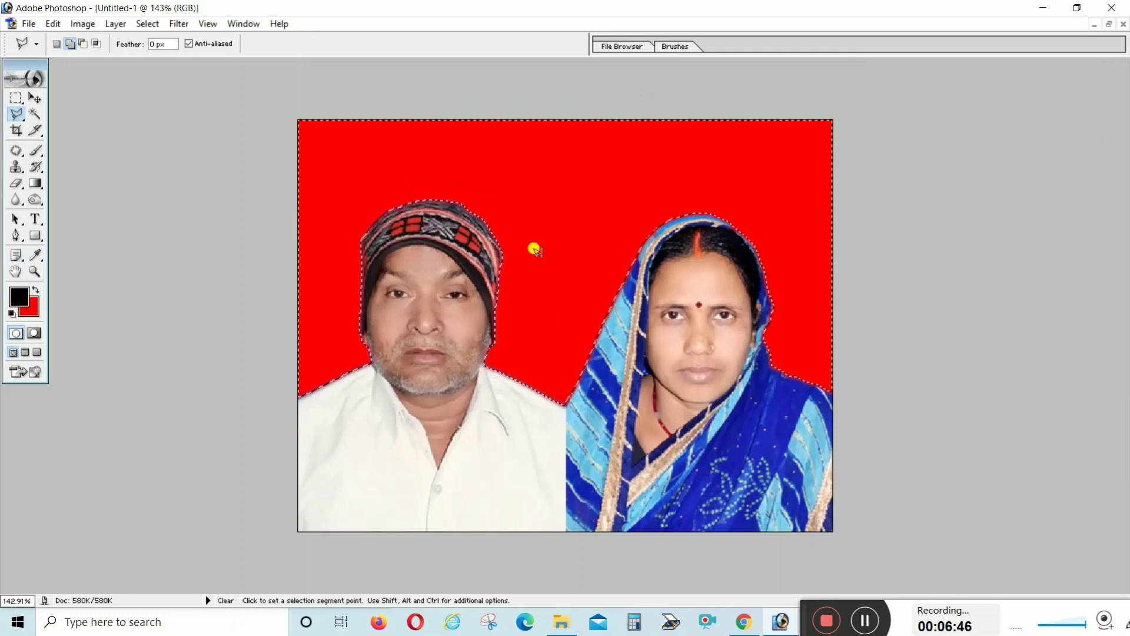
# Try a blue background fill, then undo it to restore the red.
pyautogui.click(29, 306)
pyautogui.click(955, 272)
pyautogui.click(926, 212)
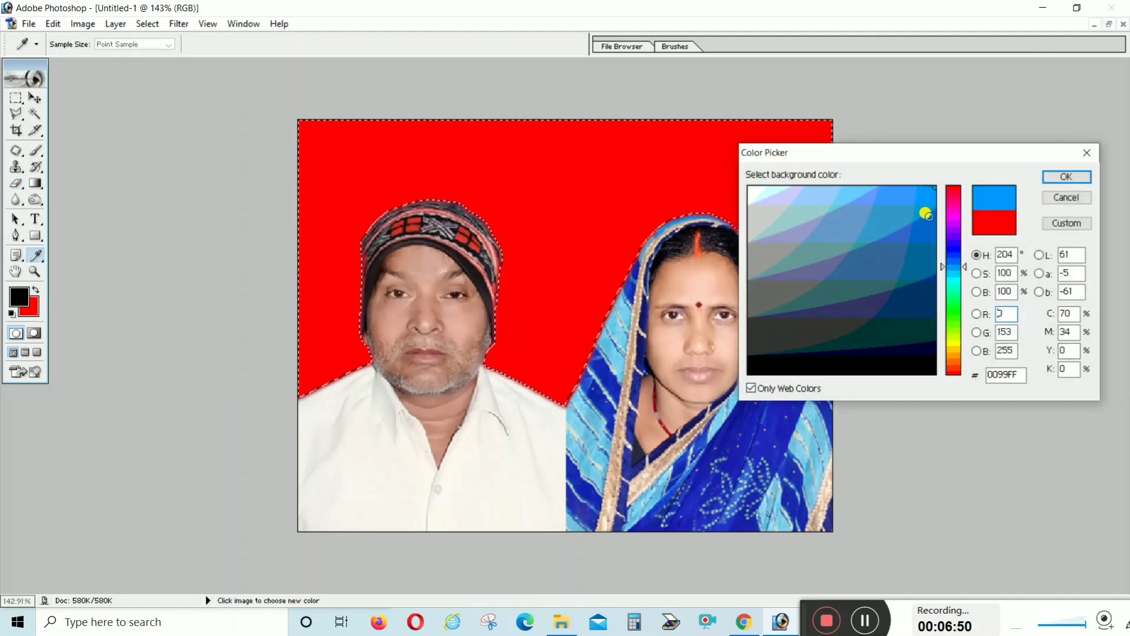
pyautogui.press('Return')
pyautogui.press('l')
pyautogui.hotkey('ctrl', 'BackSpace')
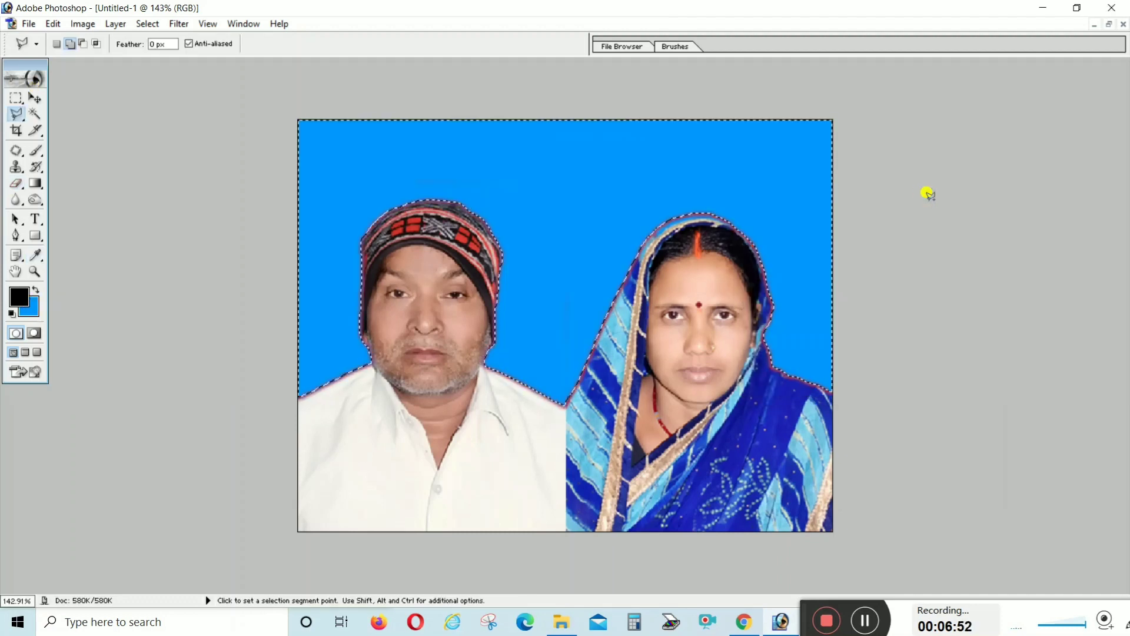
pyautogui.hotkey('ctrl', 'z')
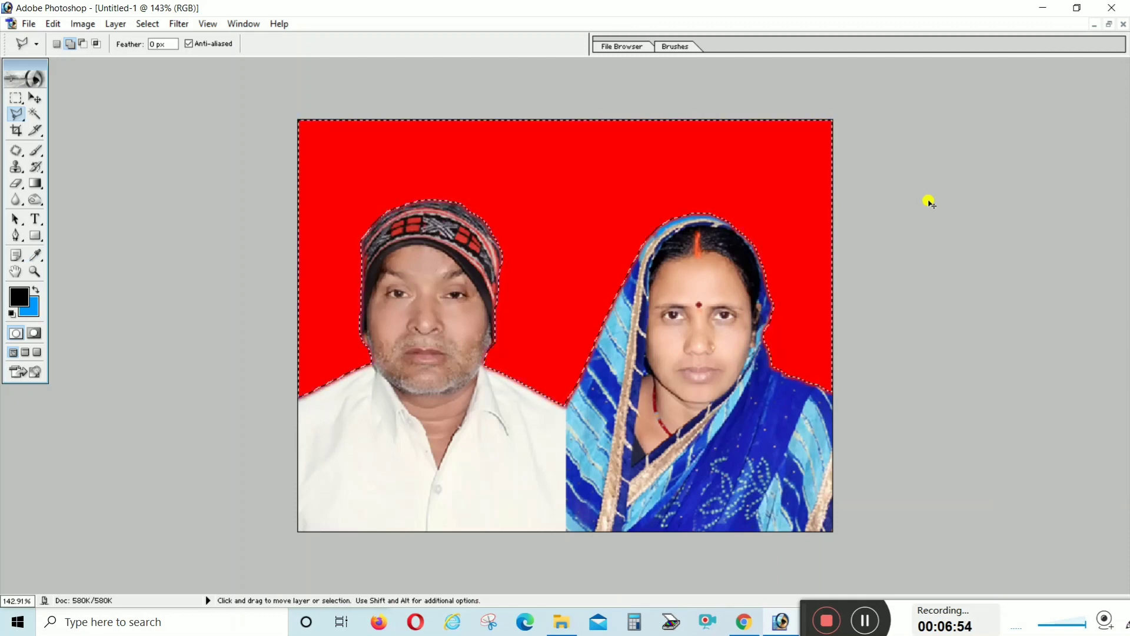
# Deselect the background, leaving both portraits on solid red.
pyautogui.press('c')
pyautogui.hotkey('ctrl', 'd')
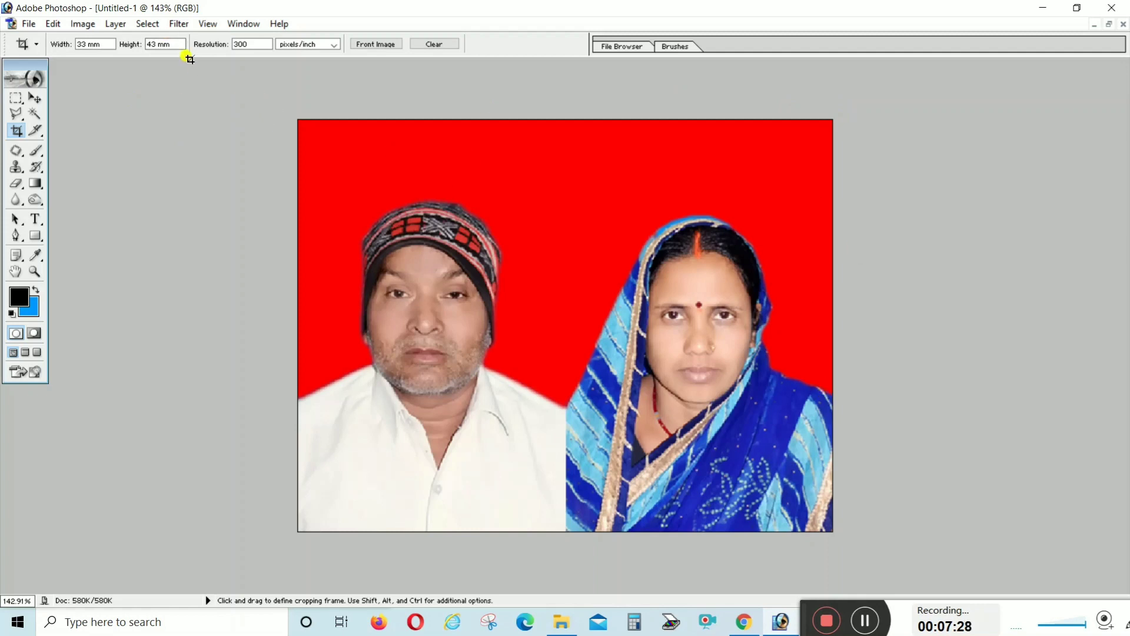
# Select the whole image and turn the selection into a 1-pixel border.
pyautogui.click(148, 26)
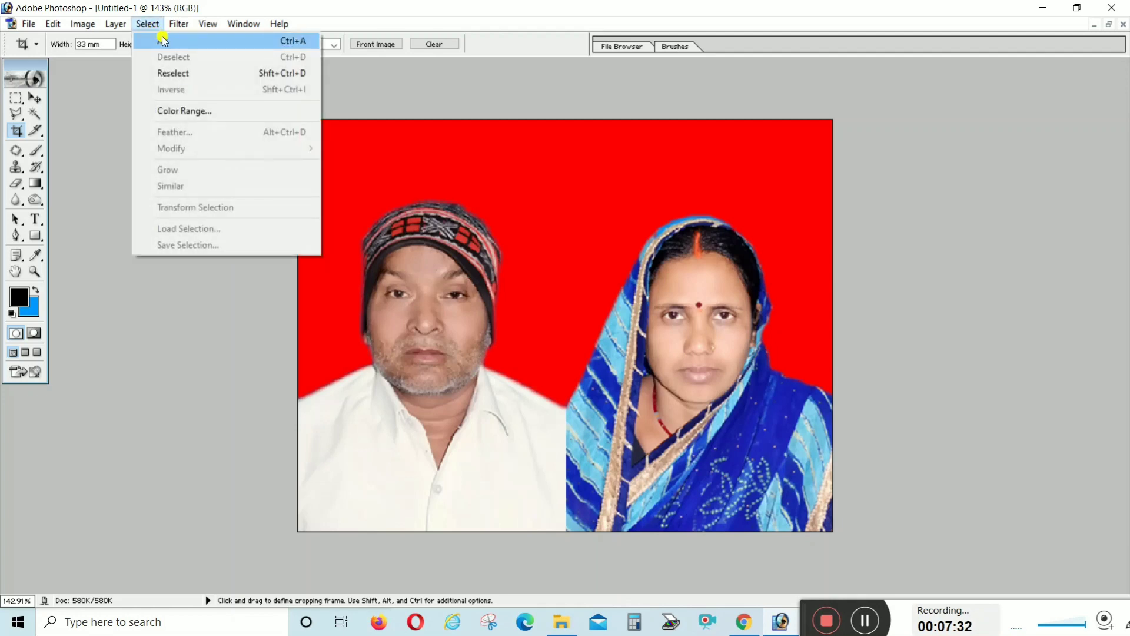
pyautogui.click(162, 39)
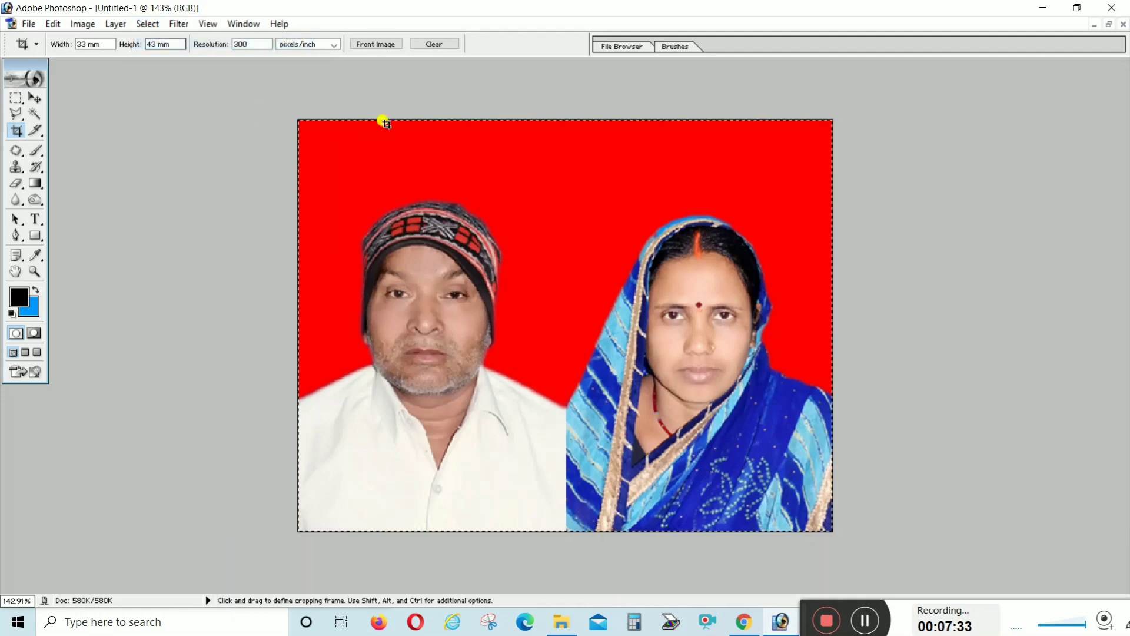
pyautogui.click(149, 26)
pyautogui.moveTo(171, 148)
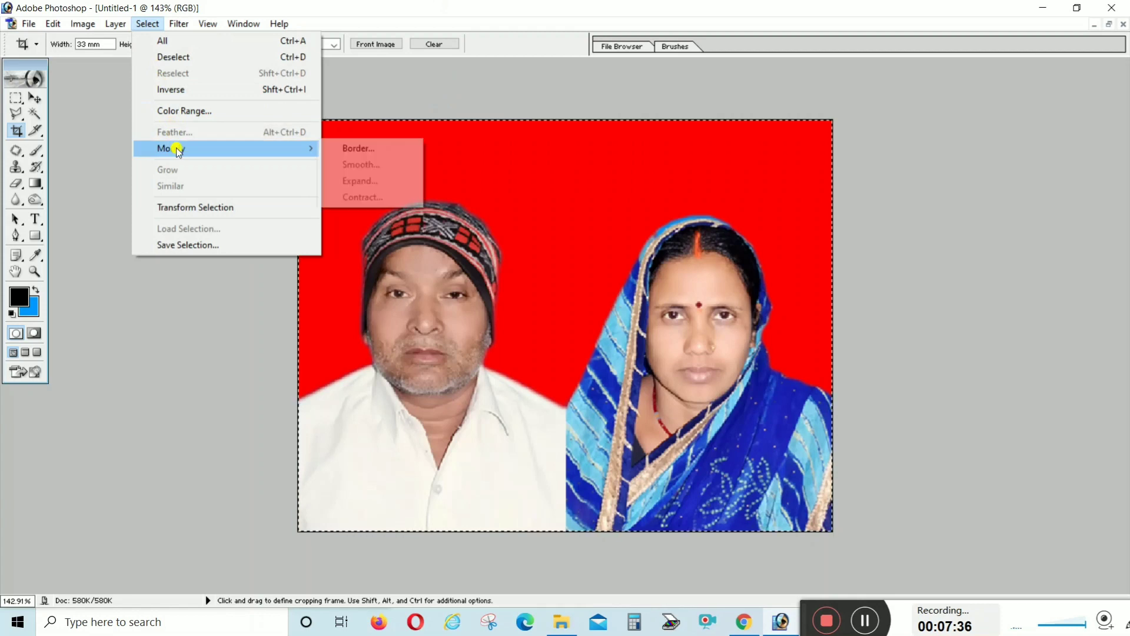
pyautogui.click(358, 150)
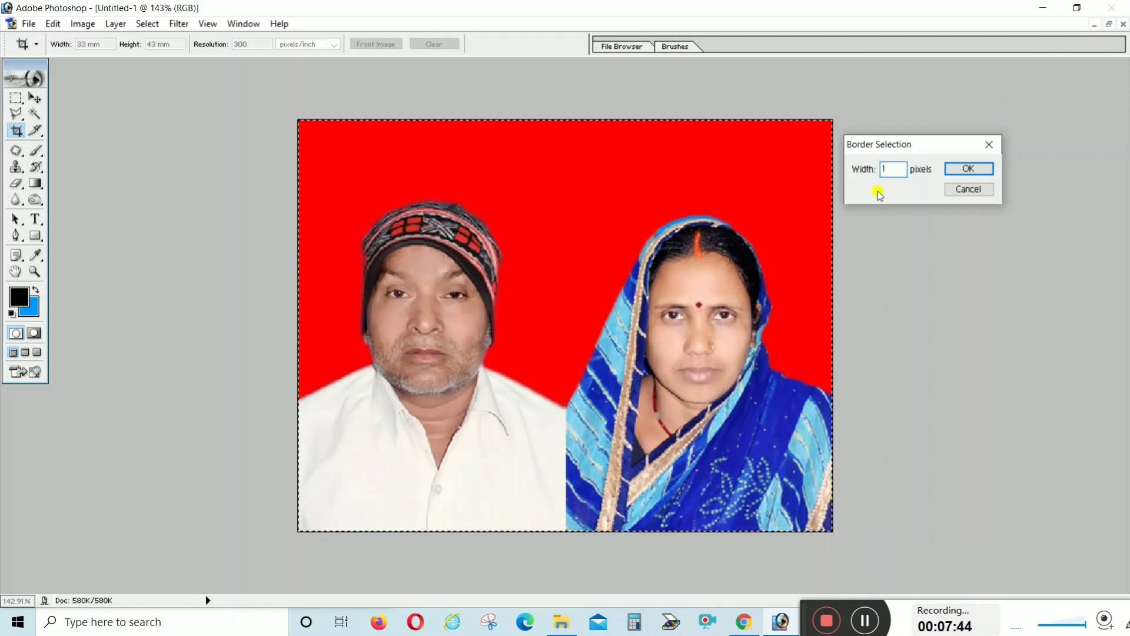
pyautogui.click(969, 170)
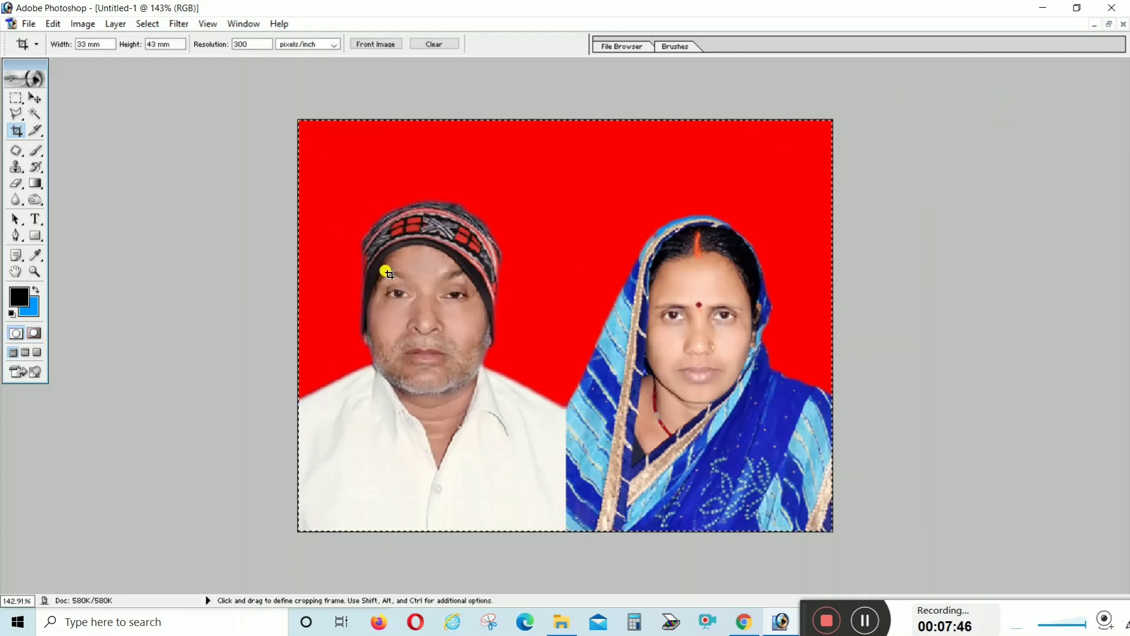
# Fill the 1-pixel border with black as the background colour, then deselect.
pyautogui.click(30, 307)
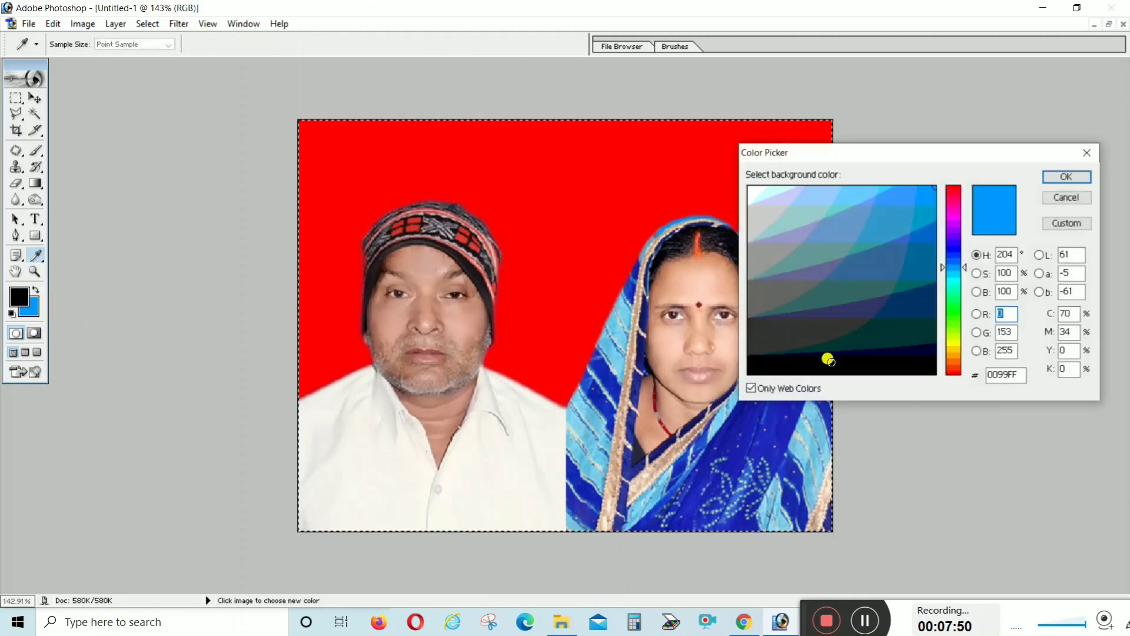
pyautogui.click(825, 367)
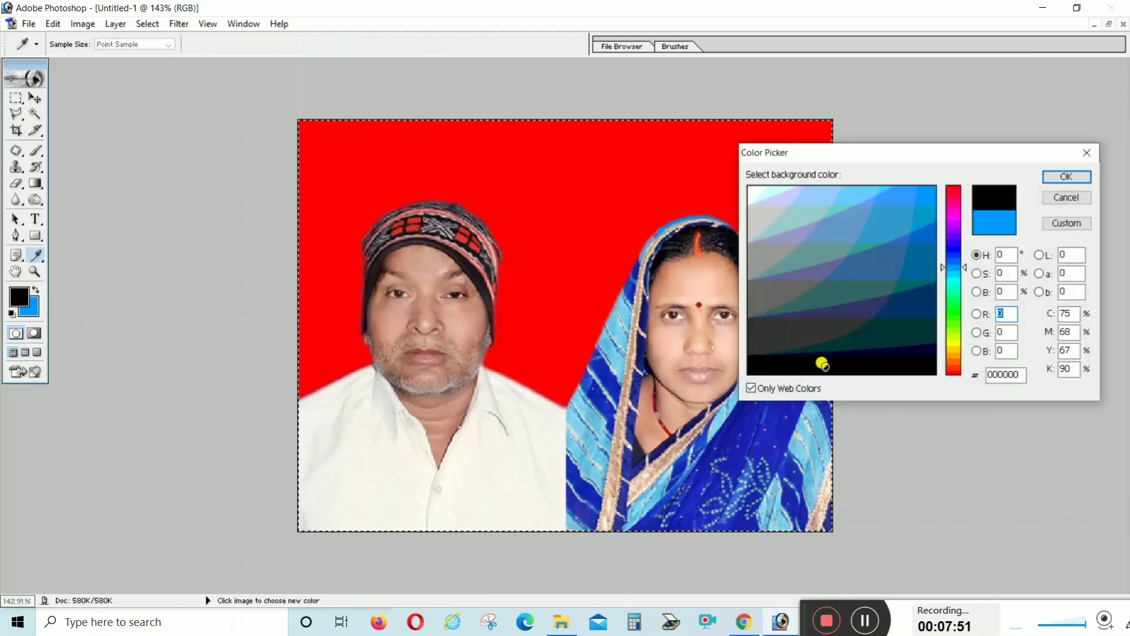
pyautogui.click(1065, 177)
pyautogui.press('c')
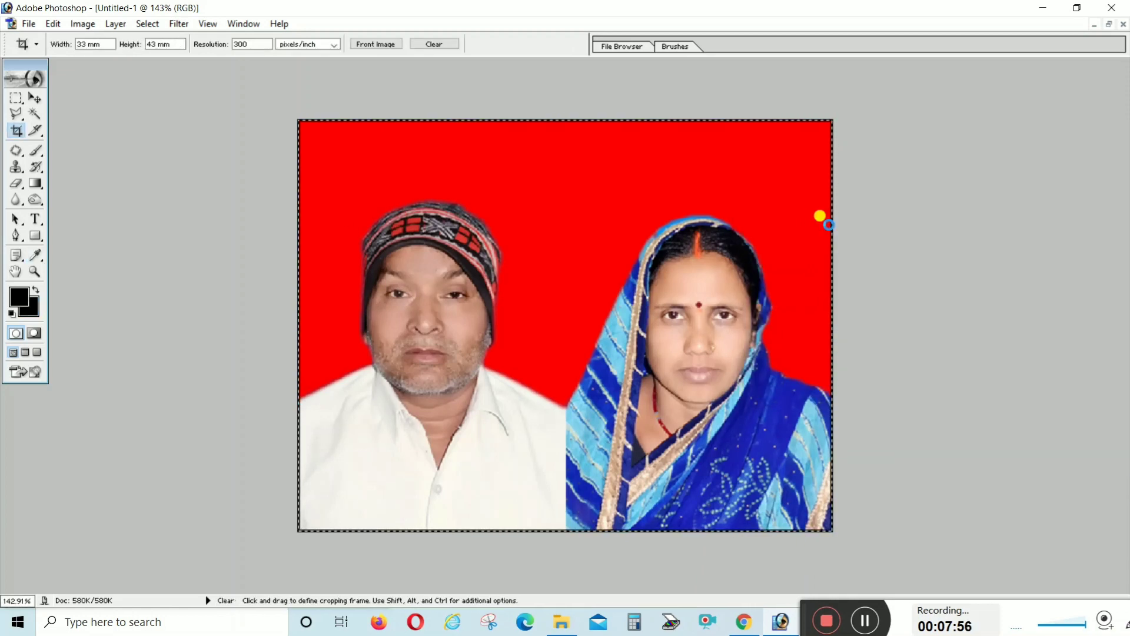
pyautogui.hotkey('ctrl', 'd')
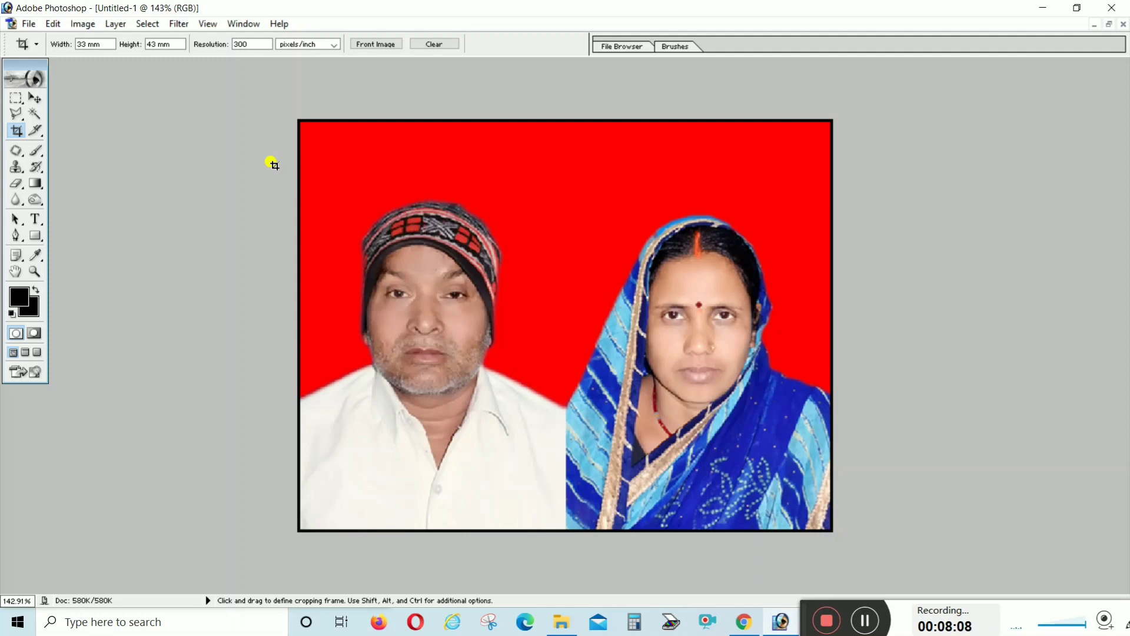
# Create a new document from the 4 x 6 inch, 300 pixels/inch preset.
pyautogui.click(32, 25)
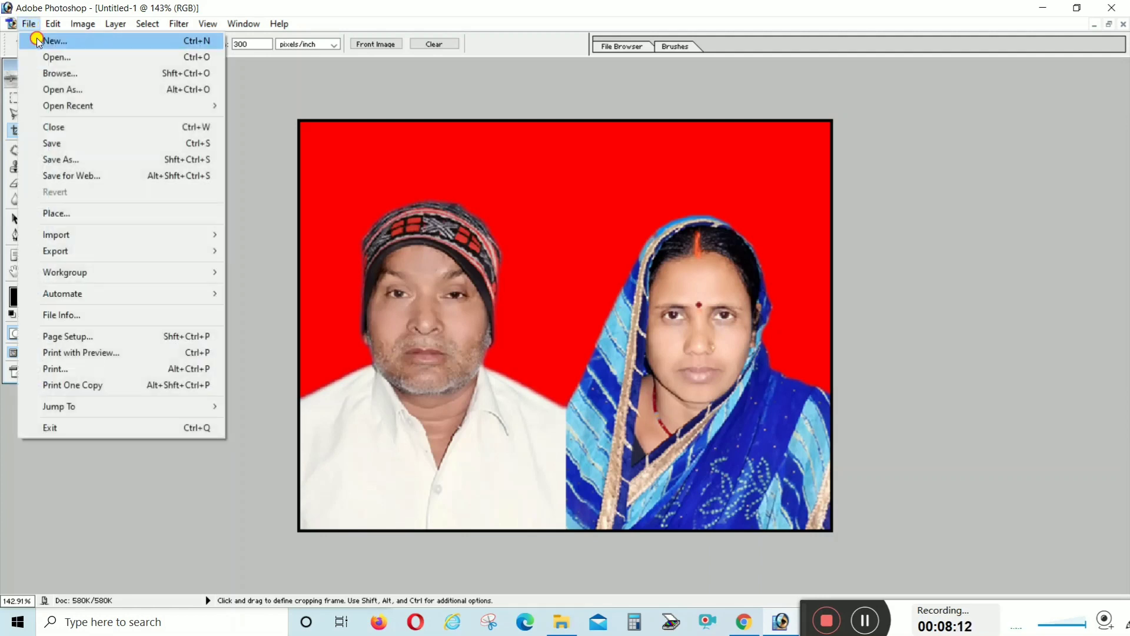
pyautogui.click(37, 40)
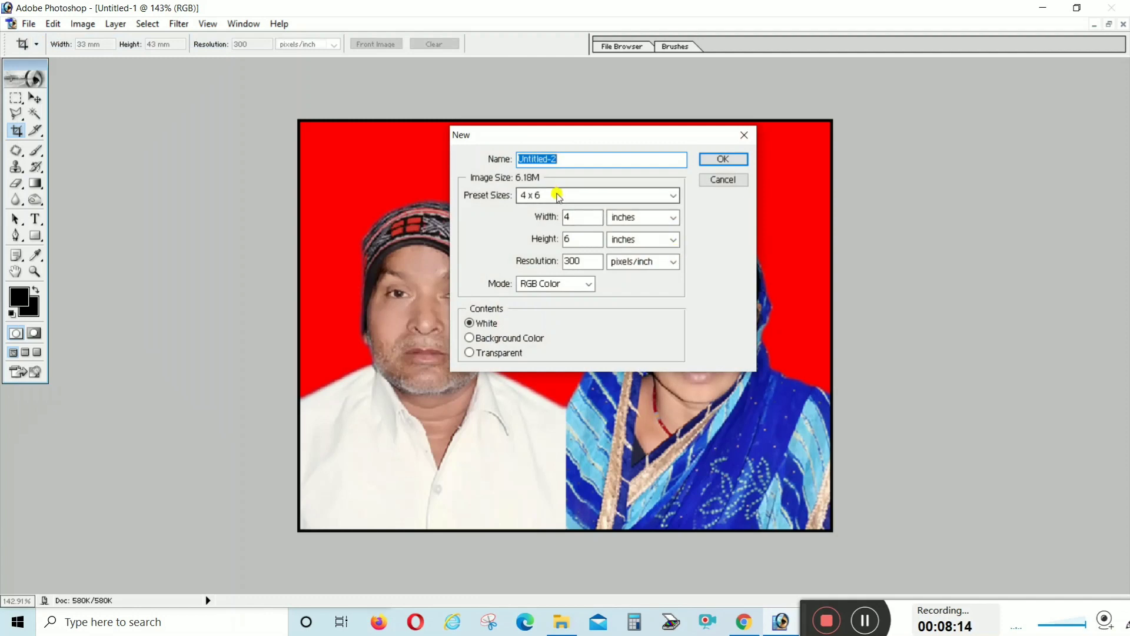
pyautogui.click(556, 195)
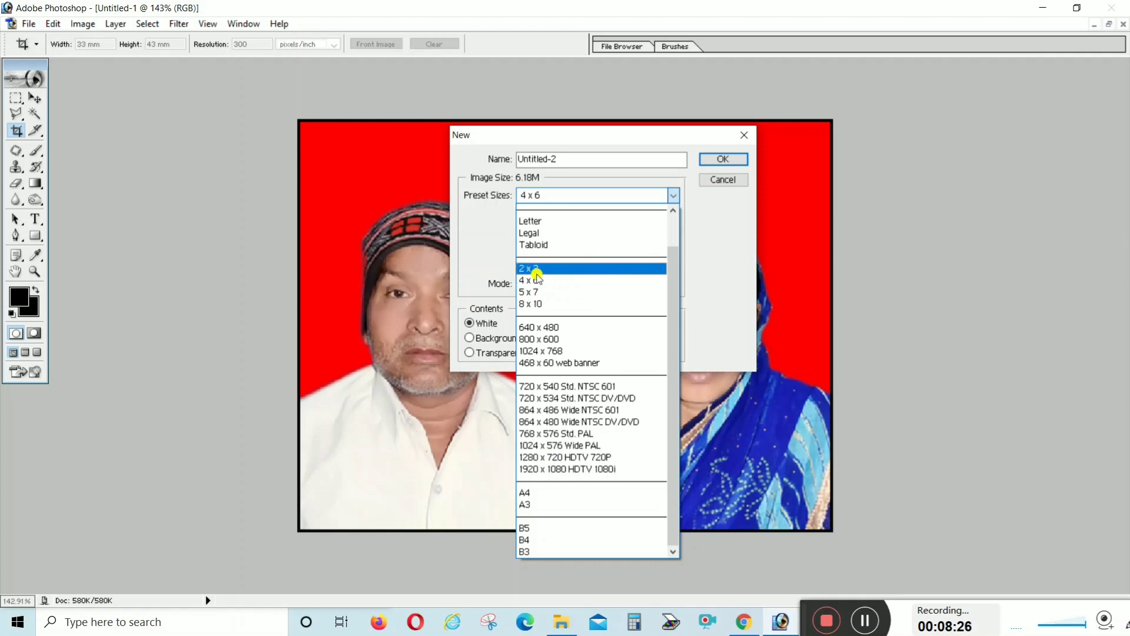
pyautogui.click(535, 281)
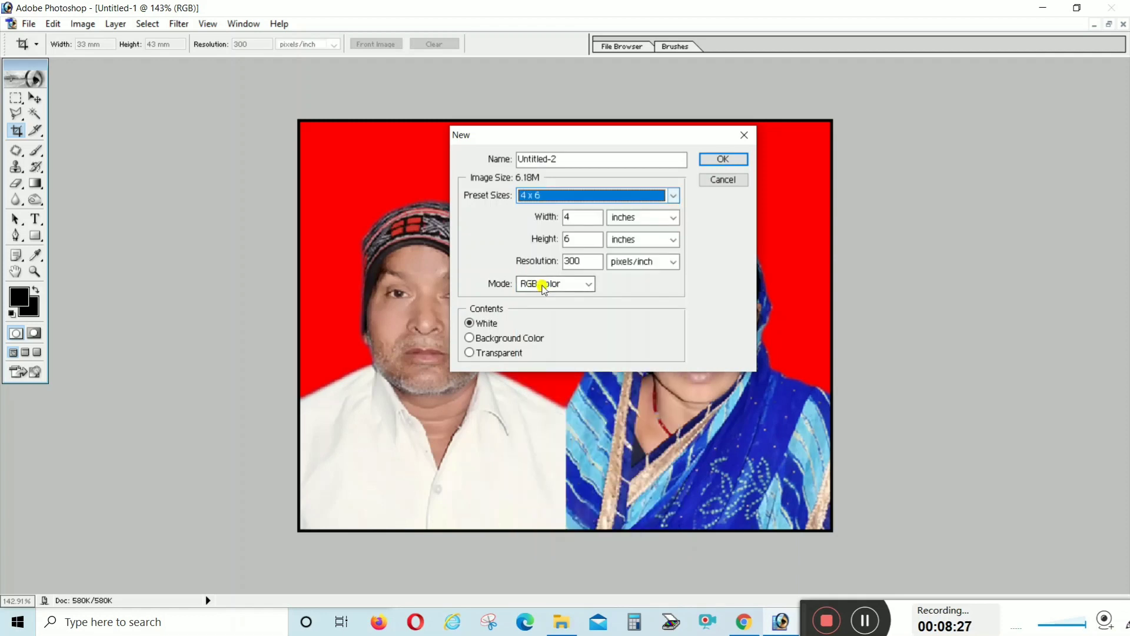
pyautogui.click(724, 160)
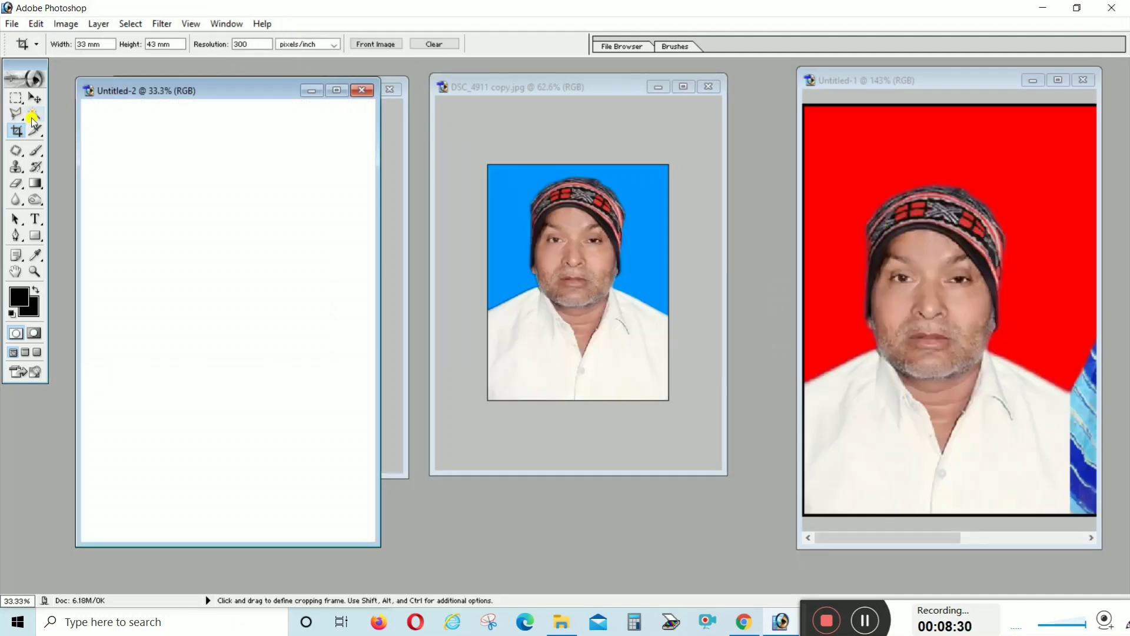
# Arrange both windows side by side and drag the bordered photo onto the 4 x 6 sheet.
pyautogui.click(37, 97)
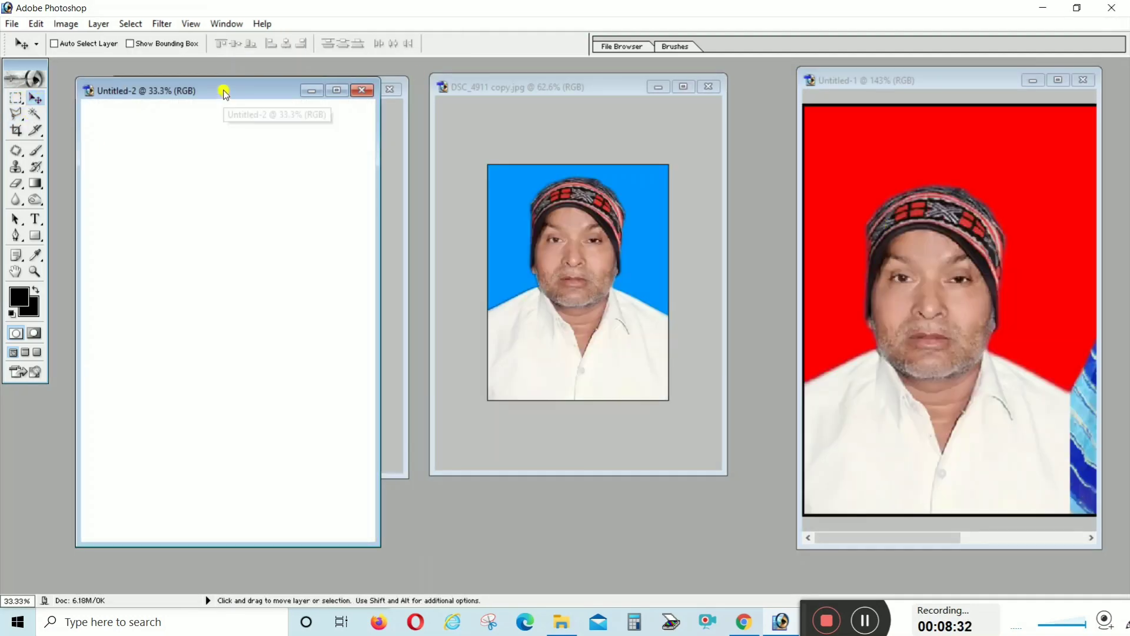
pyautogui.moveTo(224, 90); pyautogui.dragTo(271, 82)
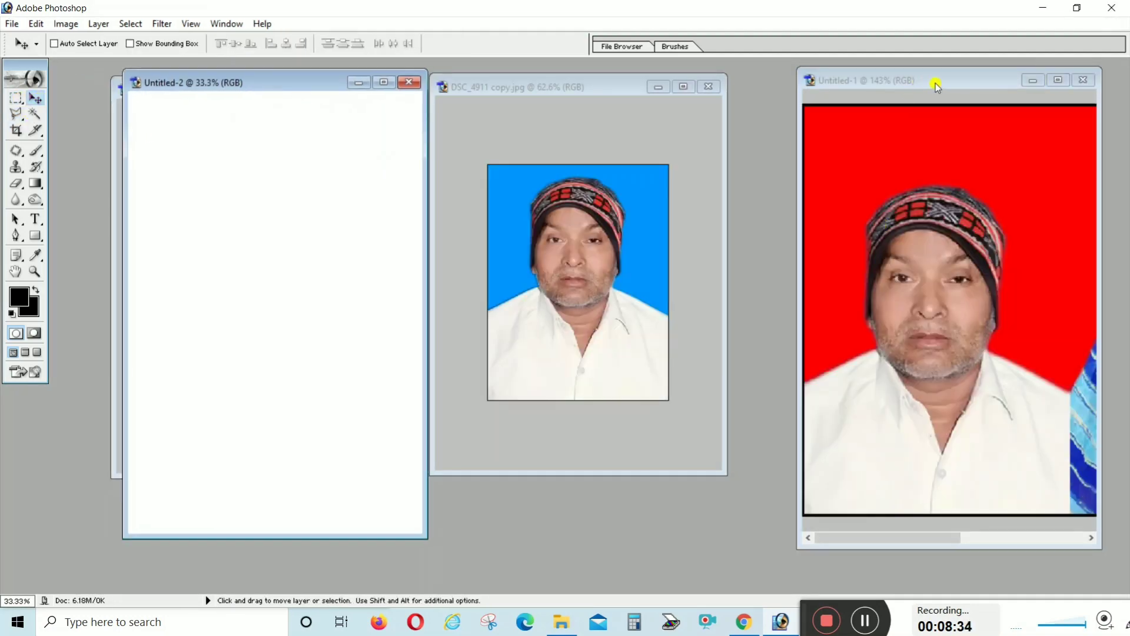
pyautogui.moveTo(937, 87); pyautogui.dragTo(717, 97)
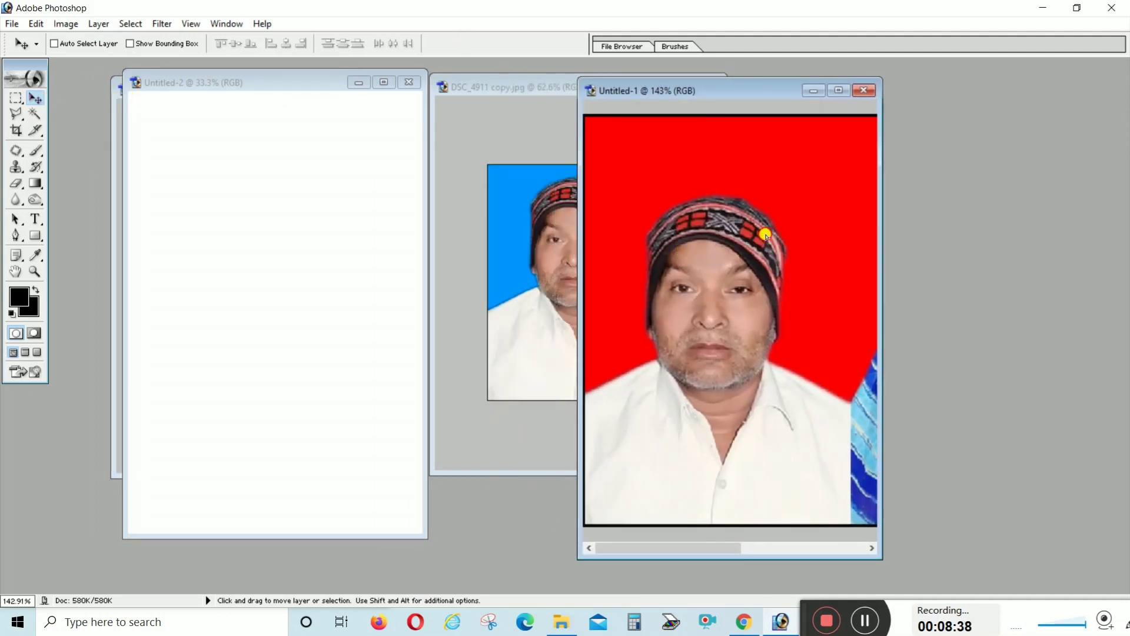
pyautogui.moveTo(766, 236)
pyautogui.mouseDown()
pyautogui.moveTo(177, 132)
pyautogui.moveTo(213, 157)
pyautogui.moveTo(321, 152)
pyautogui.moveTo(311, 156)
pyautogui.mouseUp()
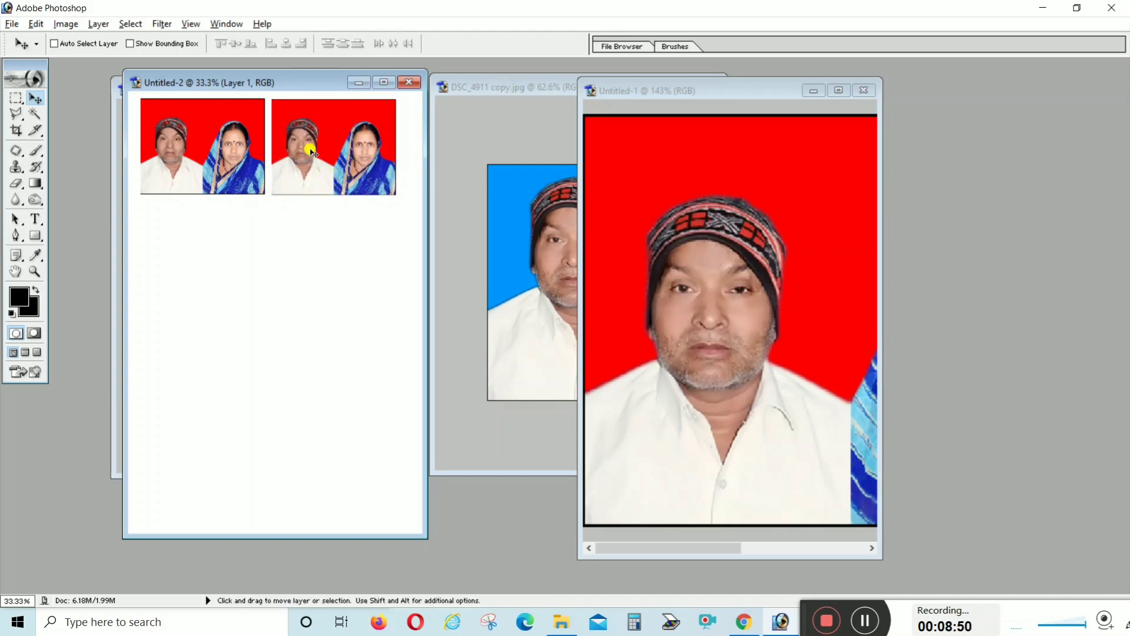
# Alt-drag copies down to build four rows of two photos on the sheet.
pyautogui.moveTo(310, 153); pyautogui.dragTo(298, 250)
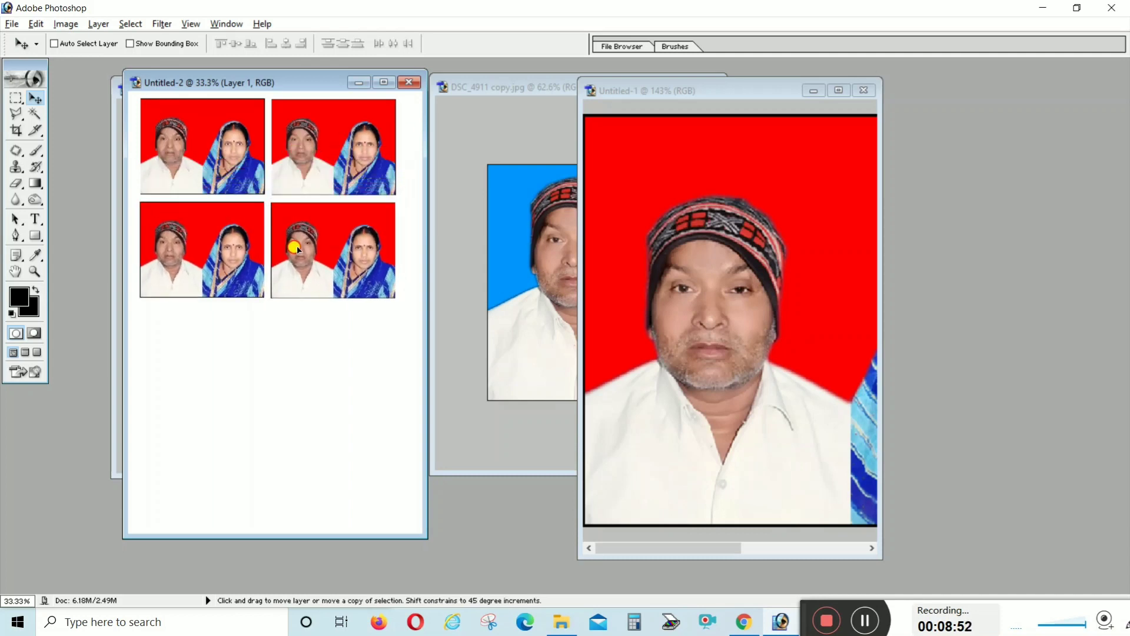
pyautogui.moveTo(298, 250); pyautogui.dragTo(299, 249)
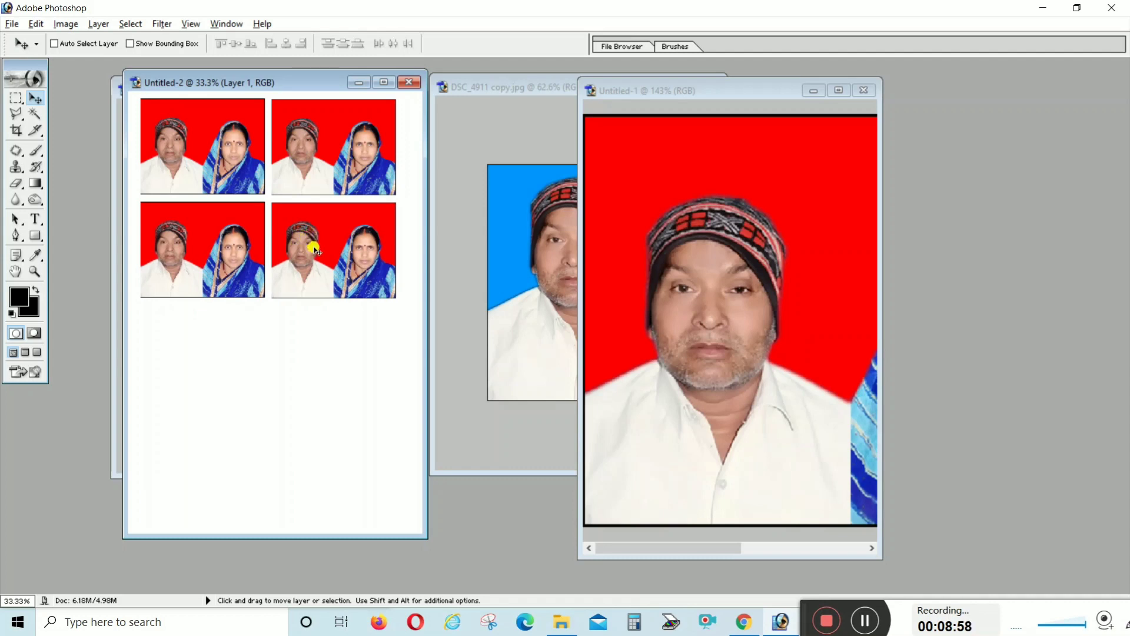
pyautogui.moveTo(310, 244); pyautogui.dragTo(306, 341)
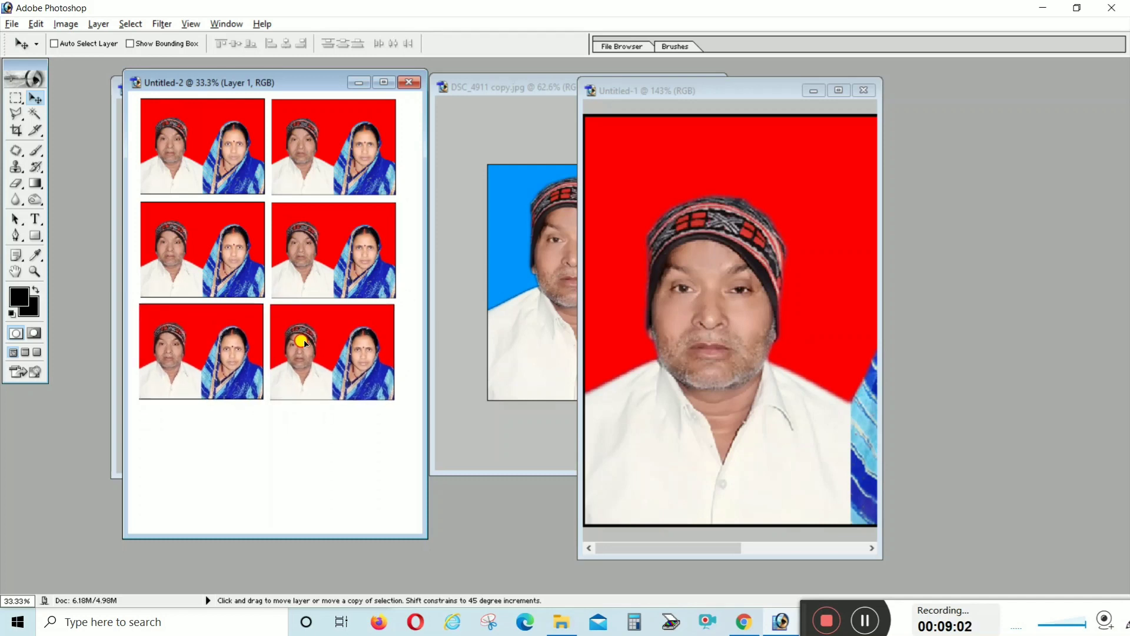
pyautogui.moveTo(306, 343); pyautogui.dragTo(307, 448)
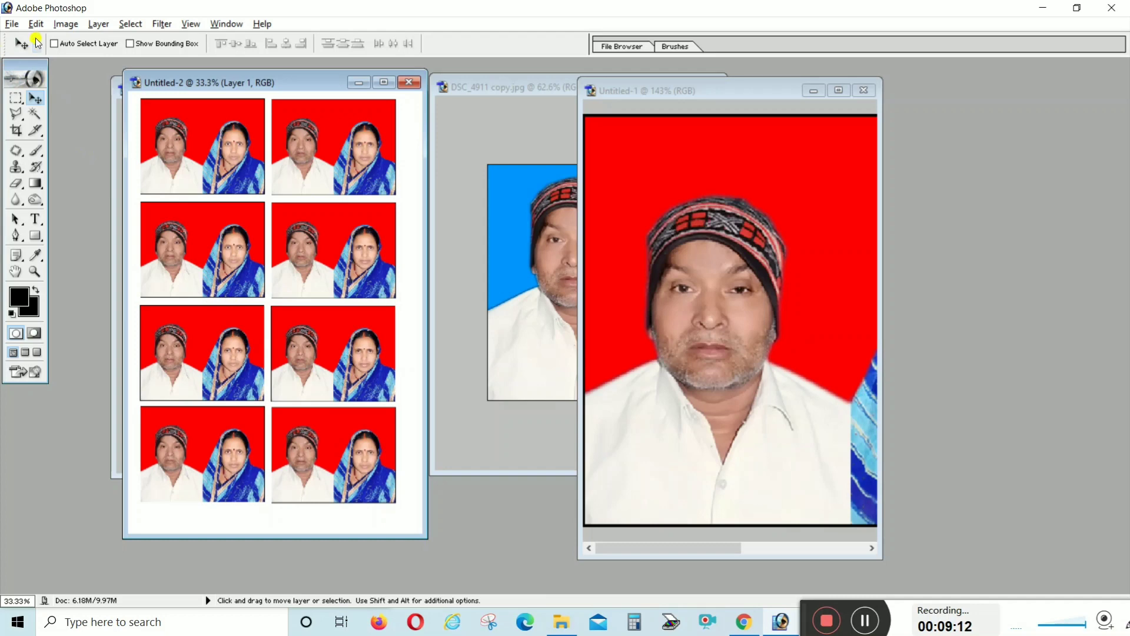
# Create a blank A4 document (210 × 297 mm, 300 pixels/inch) and move its window aside.
pyautogui.click(11, 26)
pyautogui.click(23, 41)
pyautogui.click(571, 198)
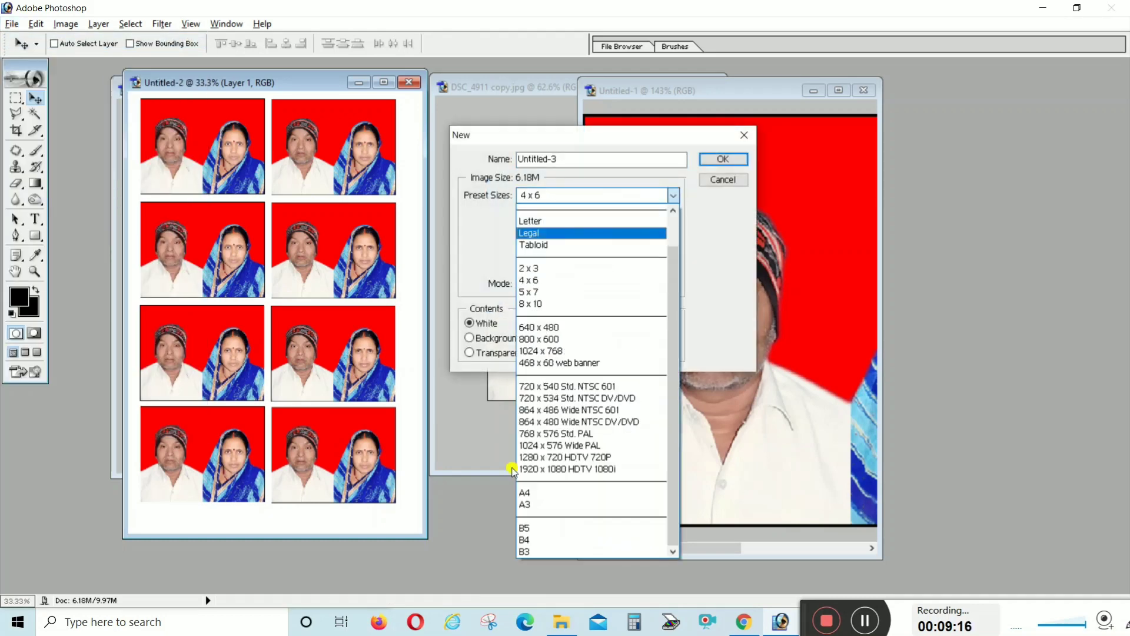
pyautogui.click(527, 493)
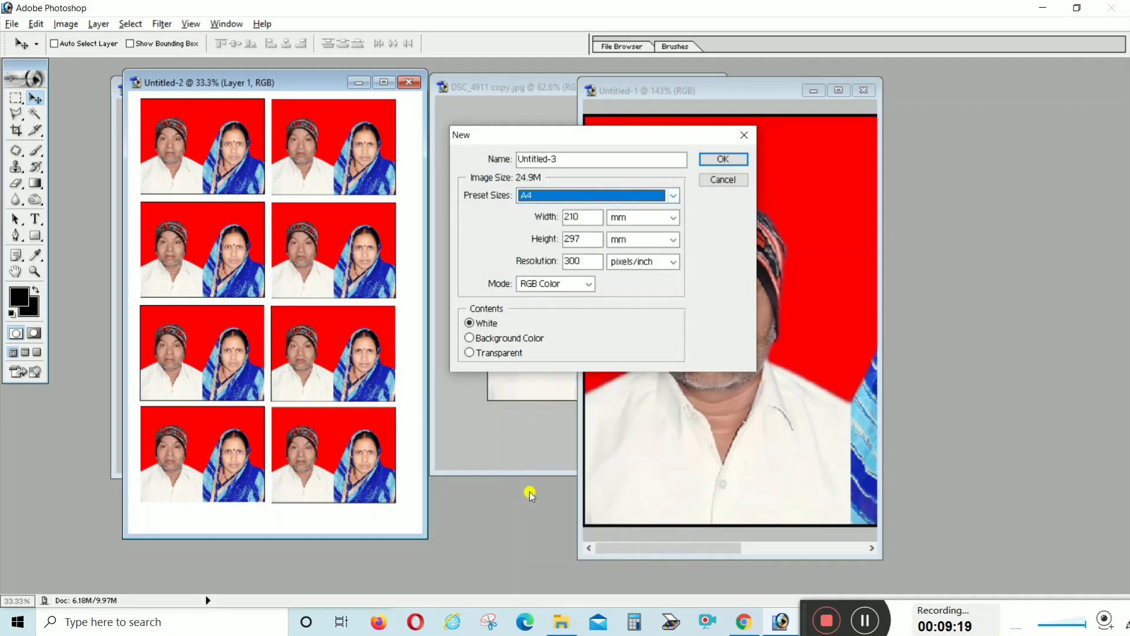
pyautogui.click(723, 159)
pyautogui.moveTo(244, 93); pyautogui.dragTo(376, 92)
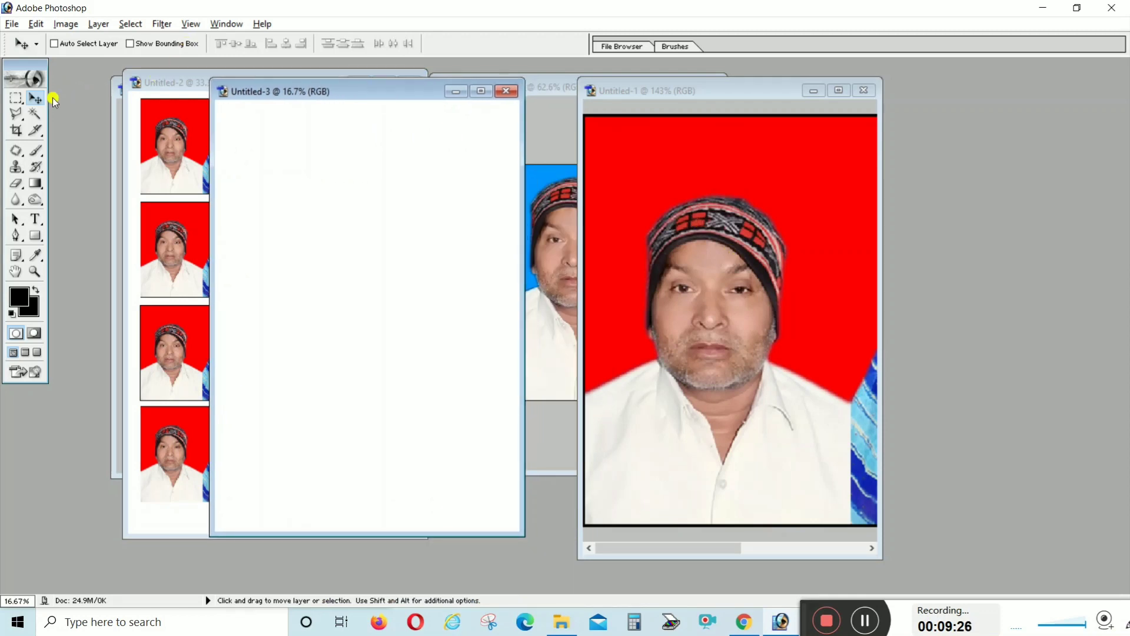
# Copy the bordered couple photo onto the A4 sheet and merge the copies into one row.
pyautogui.click(740, 200)
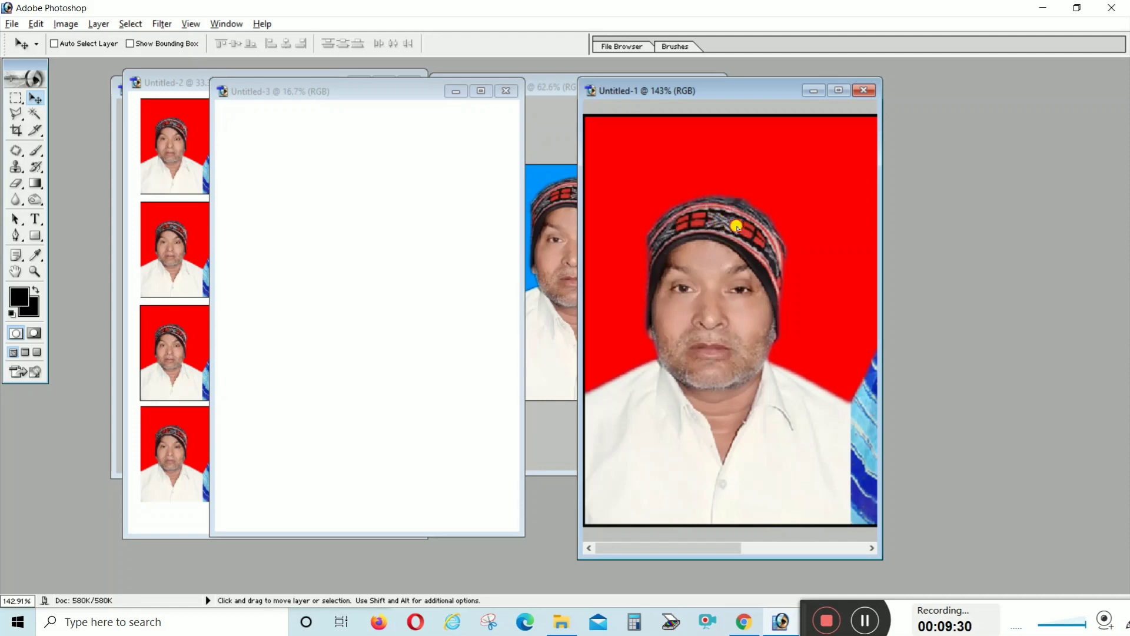
pyautogui.moveTo(737, 226)
pyautogui.mouseDown()
pyautogui.moveTo(266, 146)
pyautogui.moveTo(275, 134)
pyautogui.moveTo(326, 127)
pyautogui.moveTo(462, 130)
pyautogui.mouseUp()
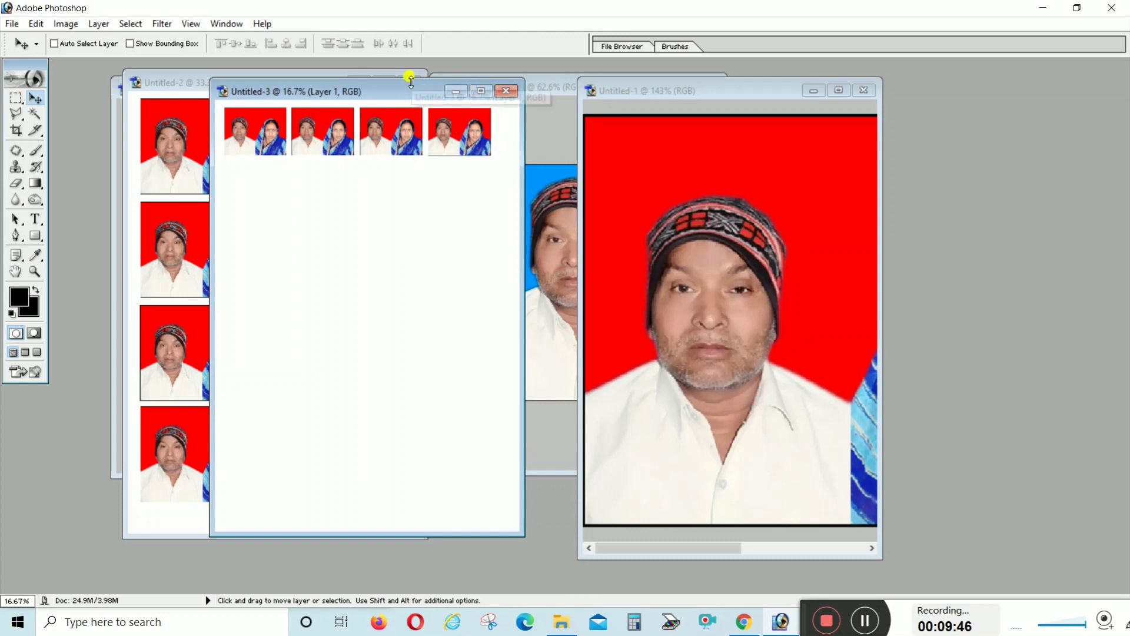
pyautogui.moveTo(397, 88); pyautogui.dragTo(396, 94)
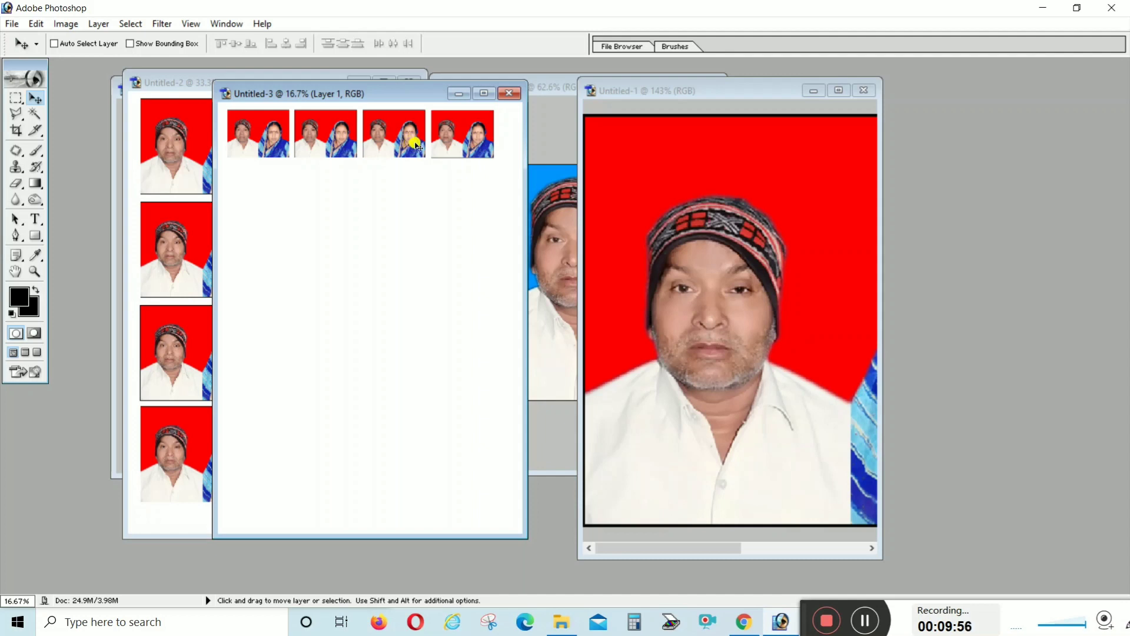
pyautogui.keyDown('ctrl'); pyautogui.click(415, 144); pyautogui.keyUp('ctrl')
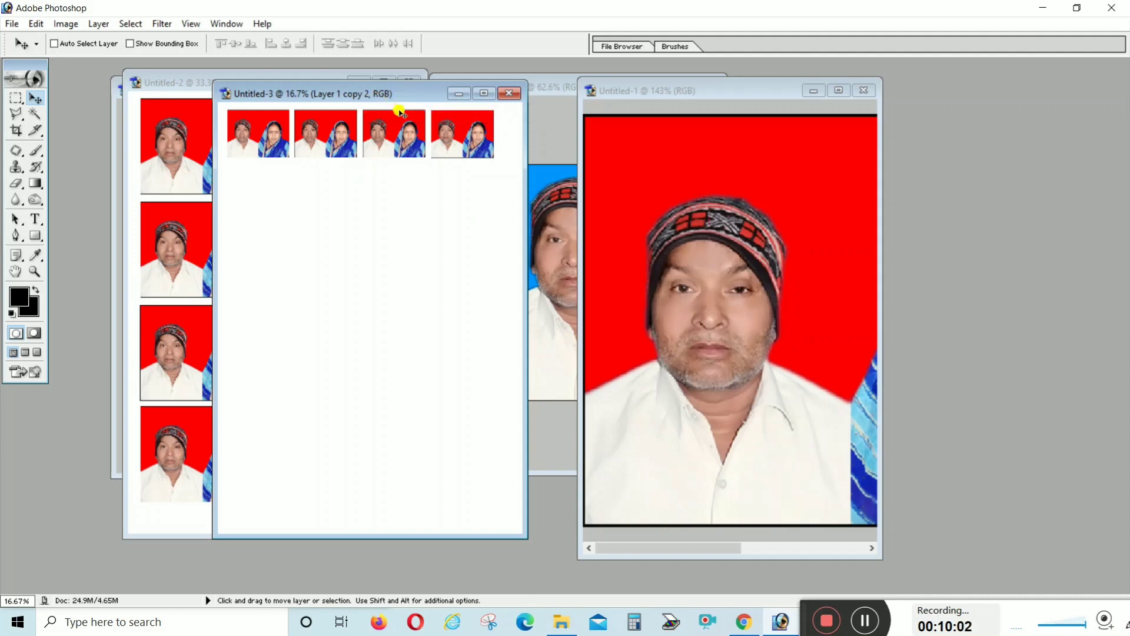
pyautogui.hotkey('alt', '[')
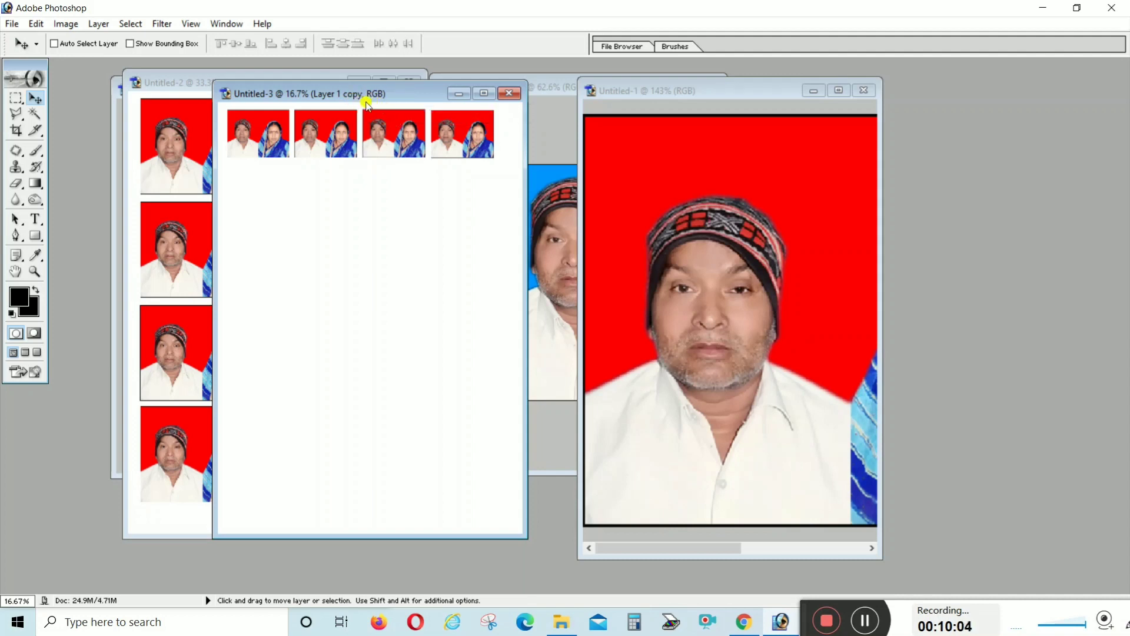
pyautogui.hotkey('alt', '[')
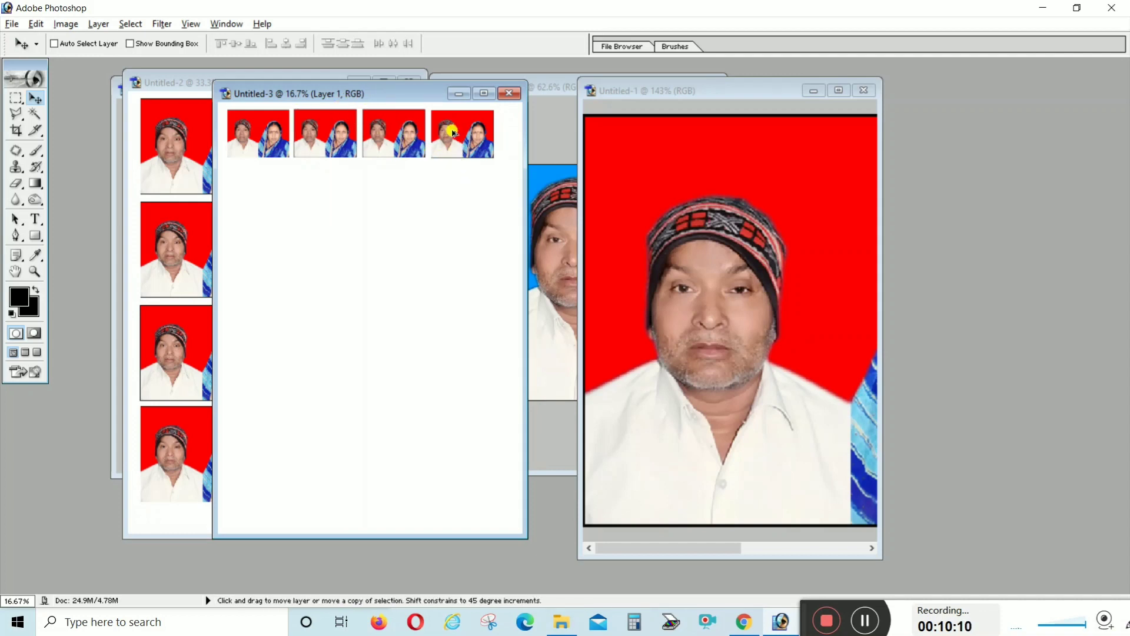
# Alt-drag the photo row downward and merge, repeating to stack more rows of four.
pyautogui.moveTo(461, 146); pyautogui.dragTo(452, 187)
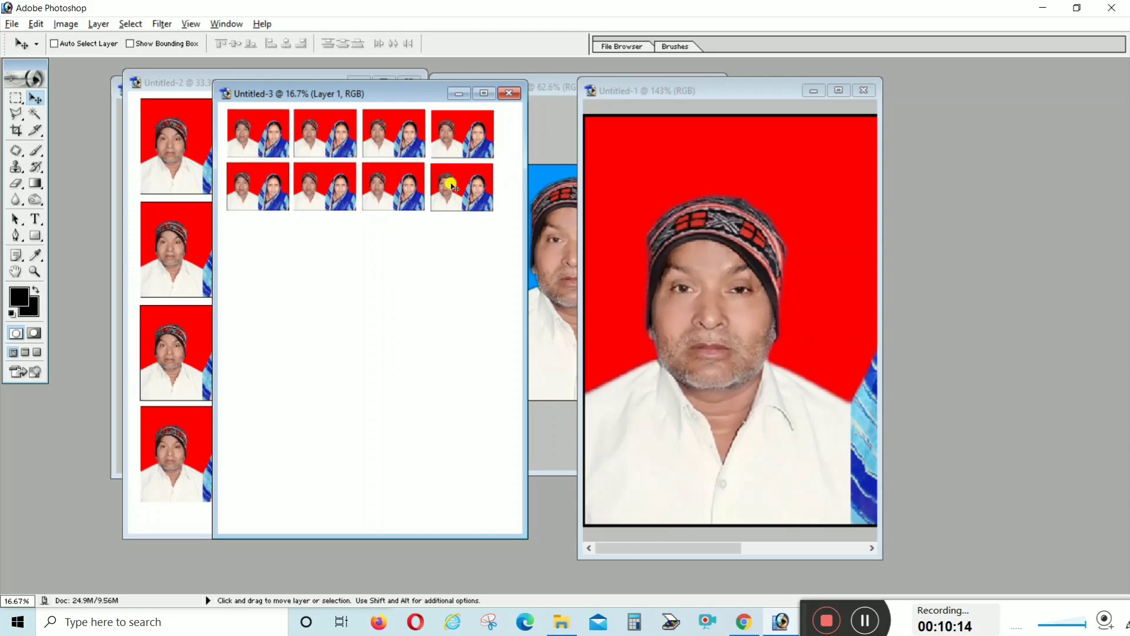
pyautogui.hotkey('ctrl', 'e')
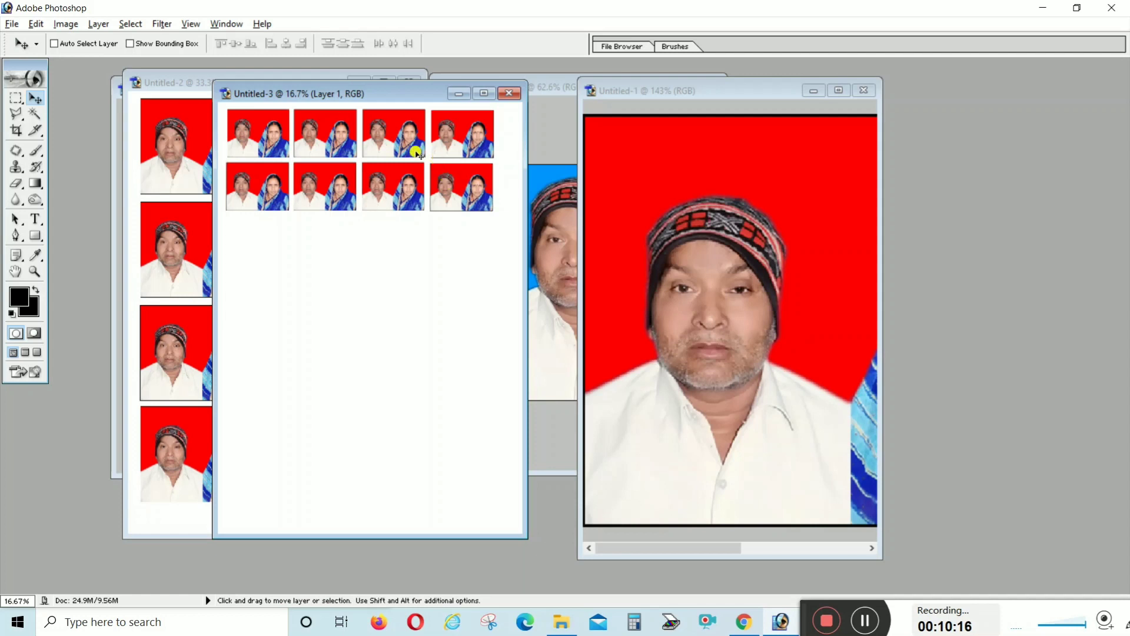
pyautogui.moveTo(437, 146); pyautogui.dragTo(425, 450)
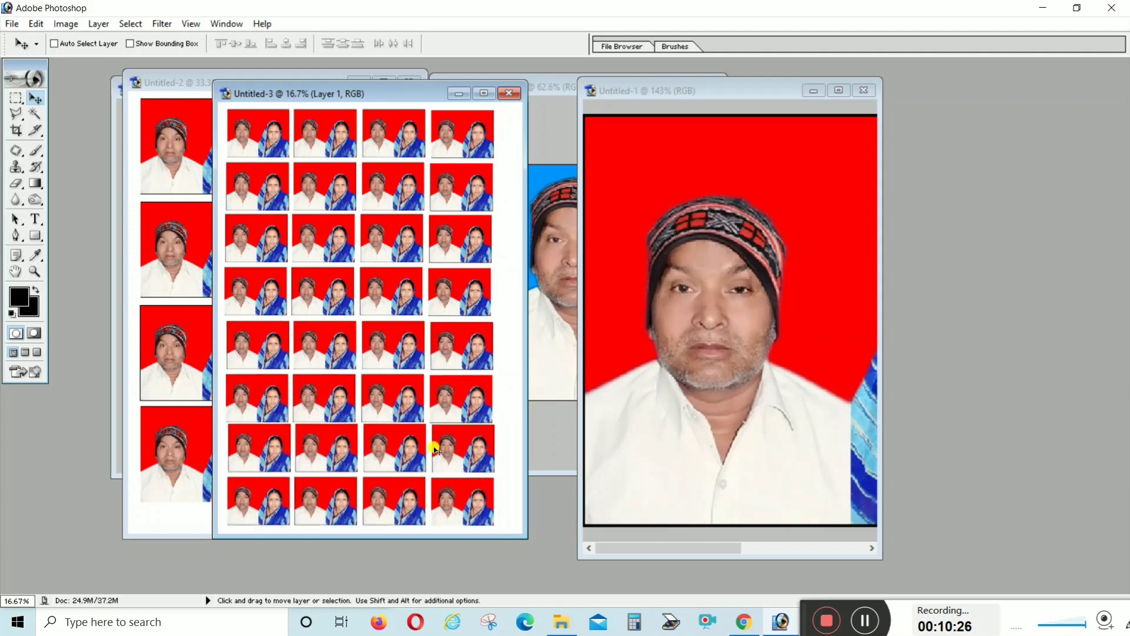
# Try nudging the single photo's locked layer and dismiss the locked-layer error.
pyautogui.click(693, 89)
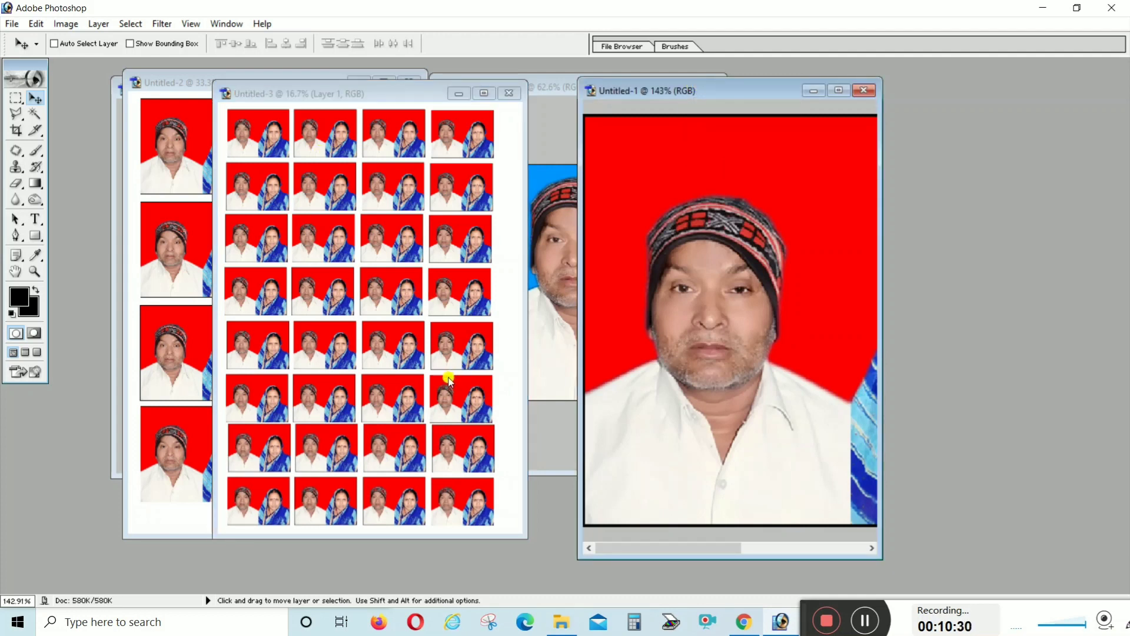
pyautogui.press('Right')
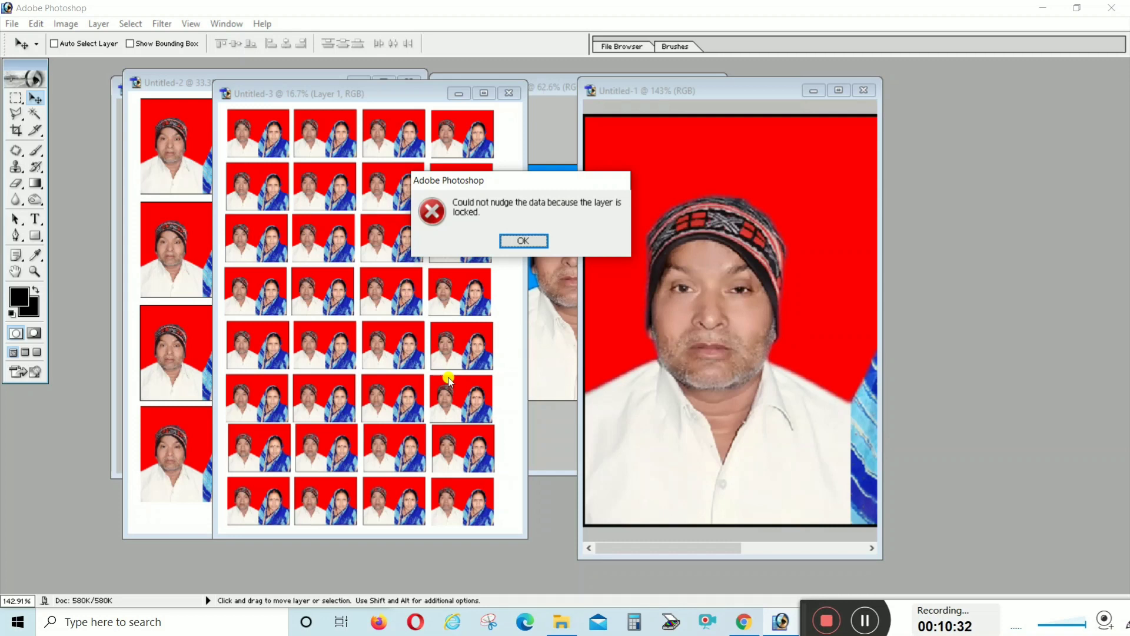
pyautogui.press('Return')
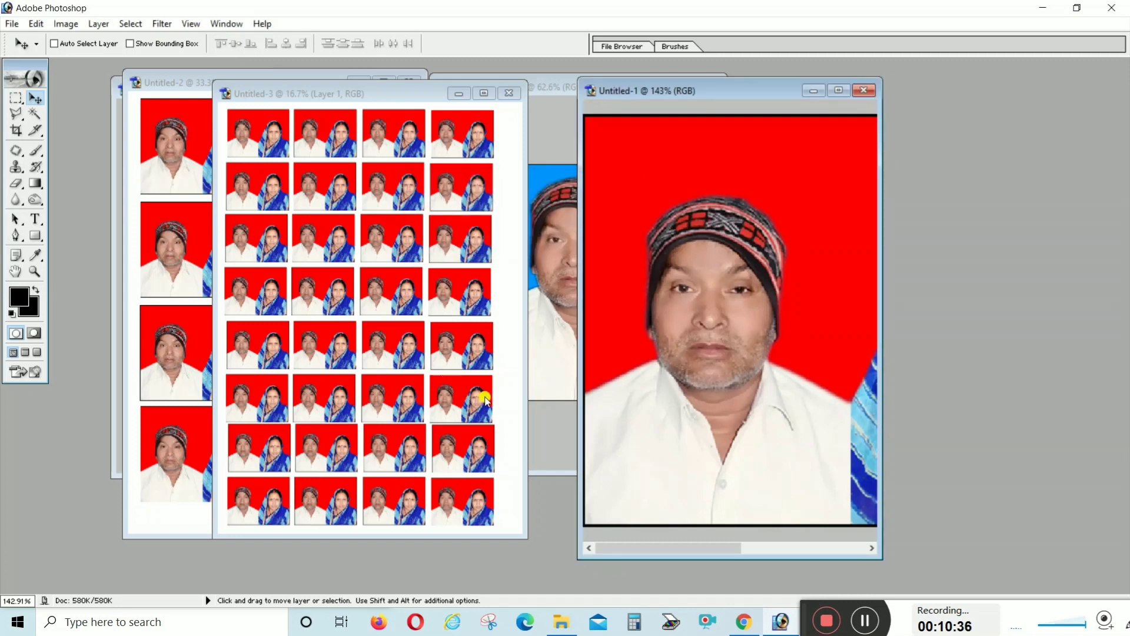
# Move the A4 sheet's window right and the 4x6 sheet's window left.
pyautogui.doubleClick(405, 96)
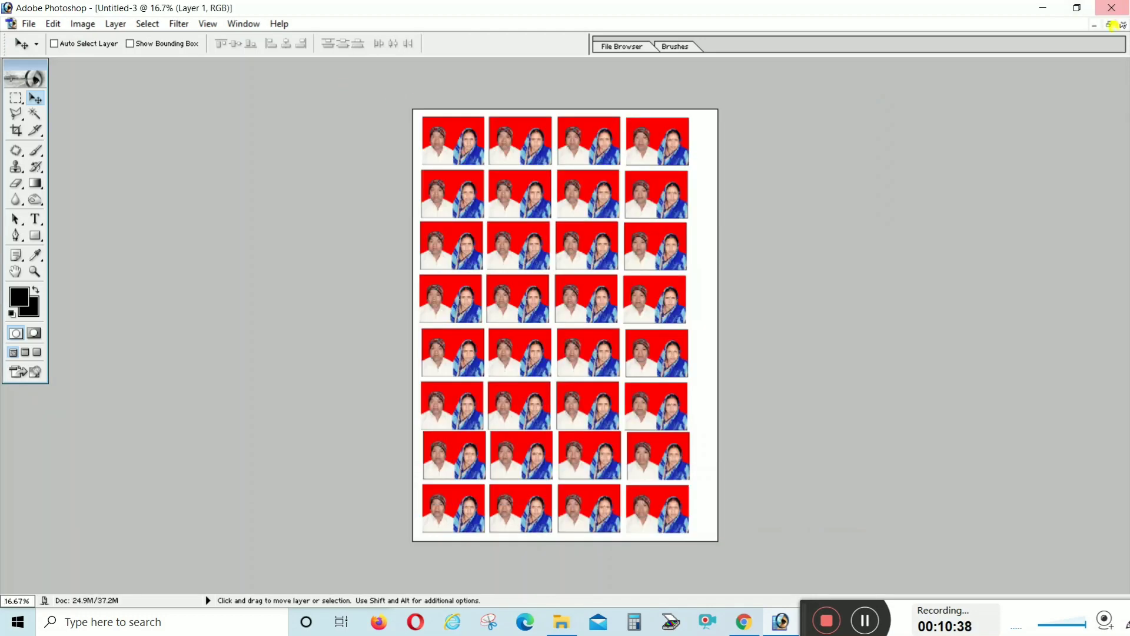
pyautogui.click(1115, 27)
pyautogui.moveTo(321, 94)
pyautogui.mouseDown()
pyautogui.moveTo(593, 87)
pyautogui.moveTo(607, 101)
pyautogui.mouseUp()
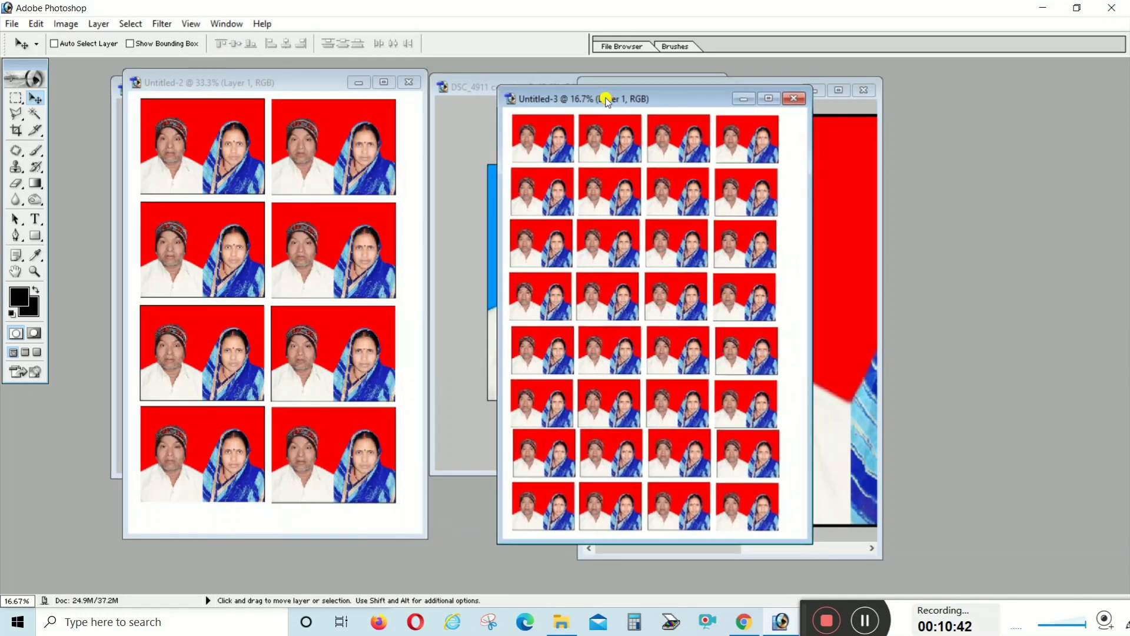
pyautogui.click(312, 109)
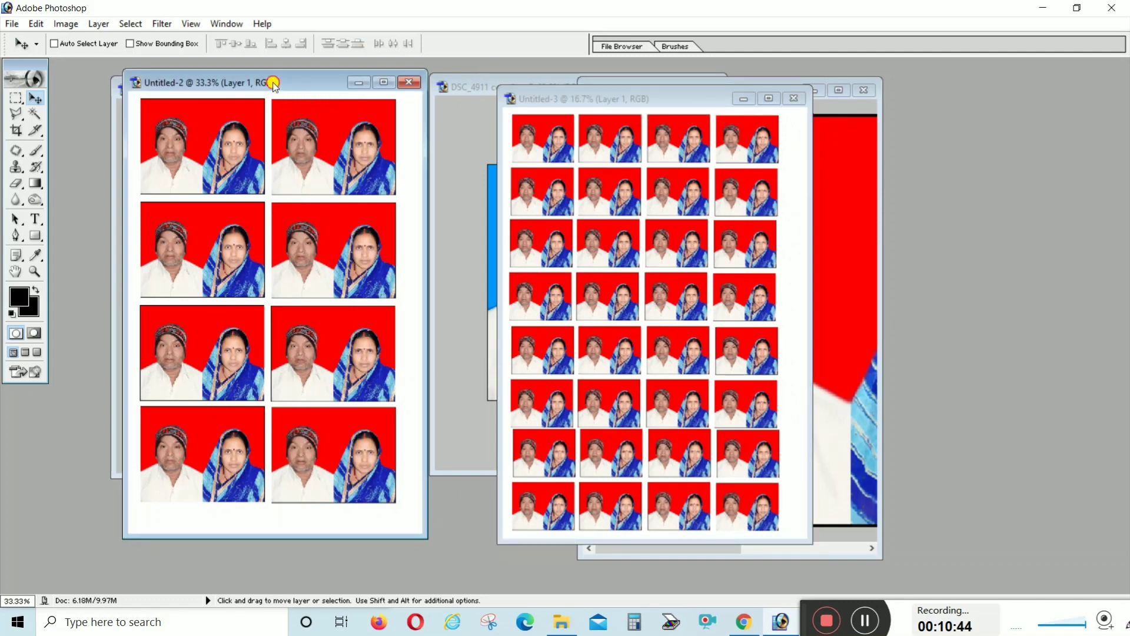
pyautogui.moveTo(274, 83); pyautogui.dragTo(259, 88)
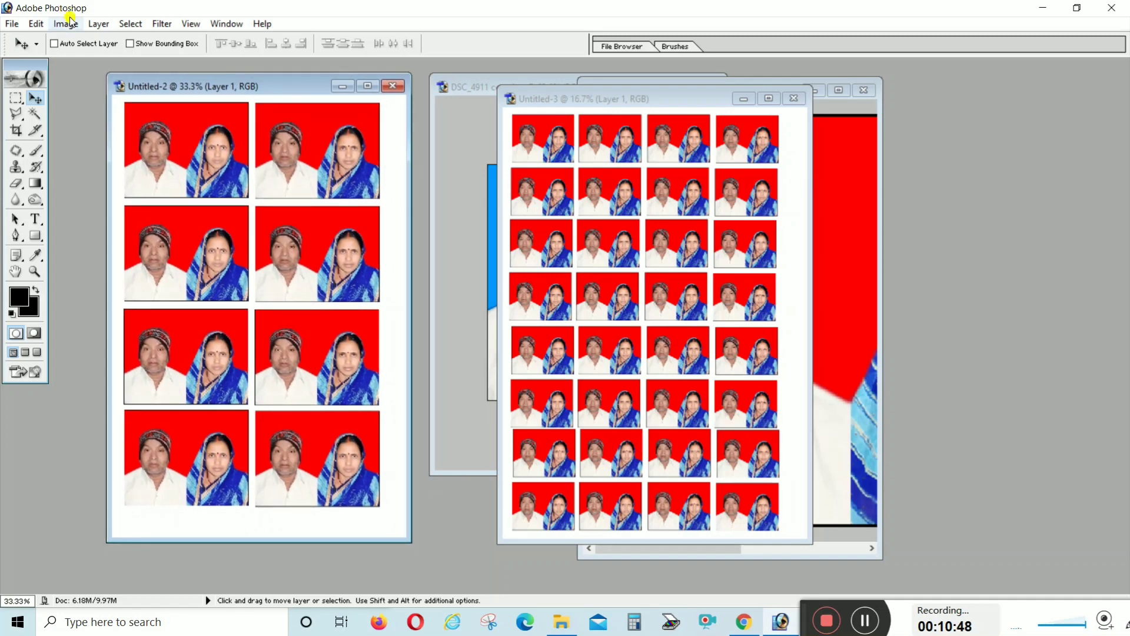
pyautogui.click(13, 28)
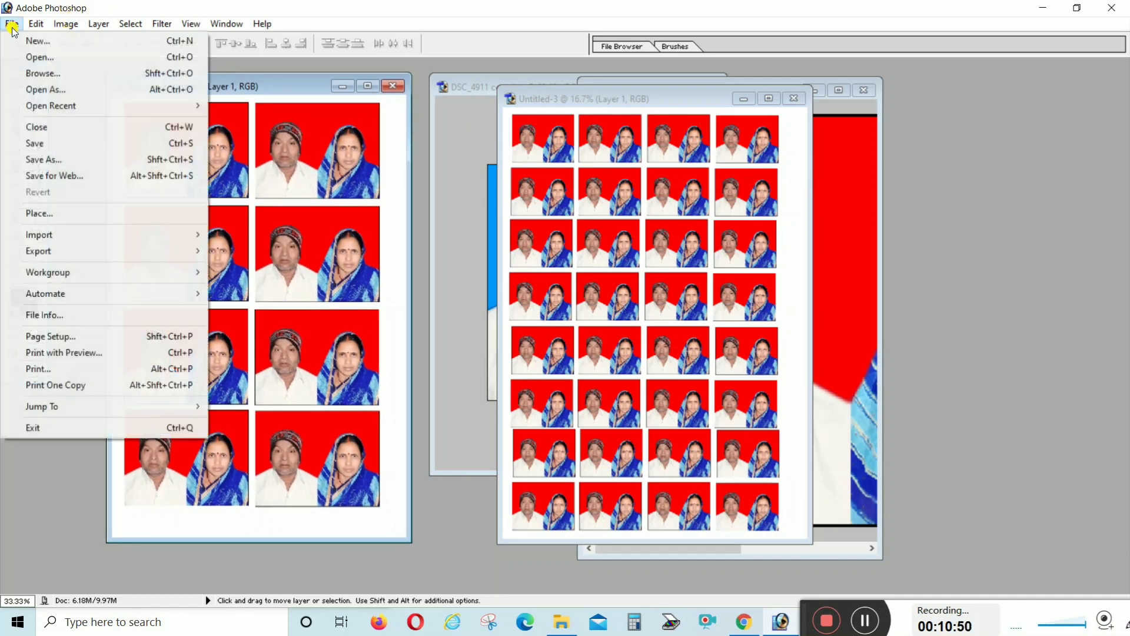
pyautogui.click(32, 369)
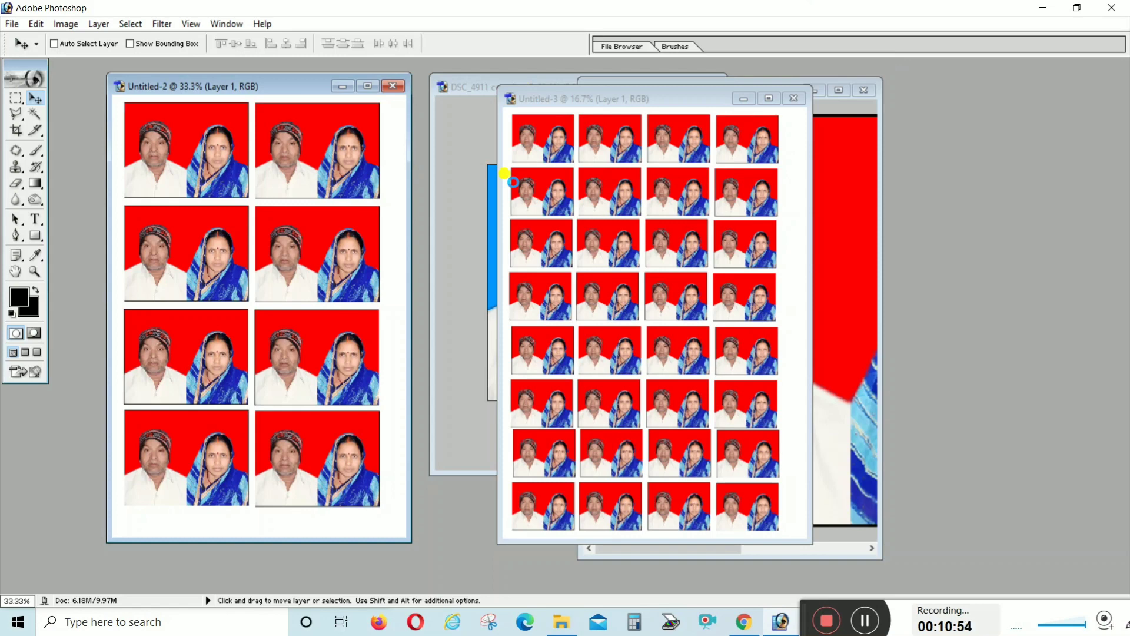
pyautogui.click(520, 103)
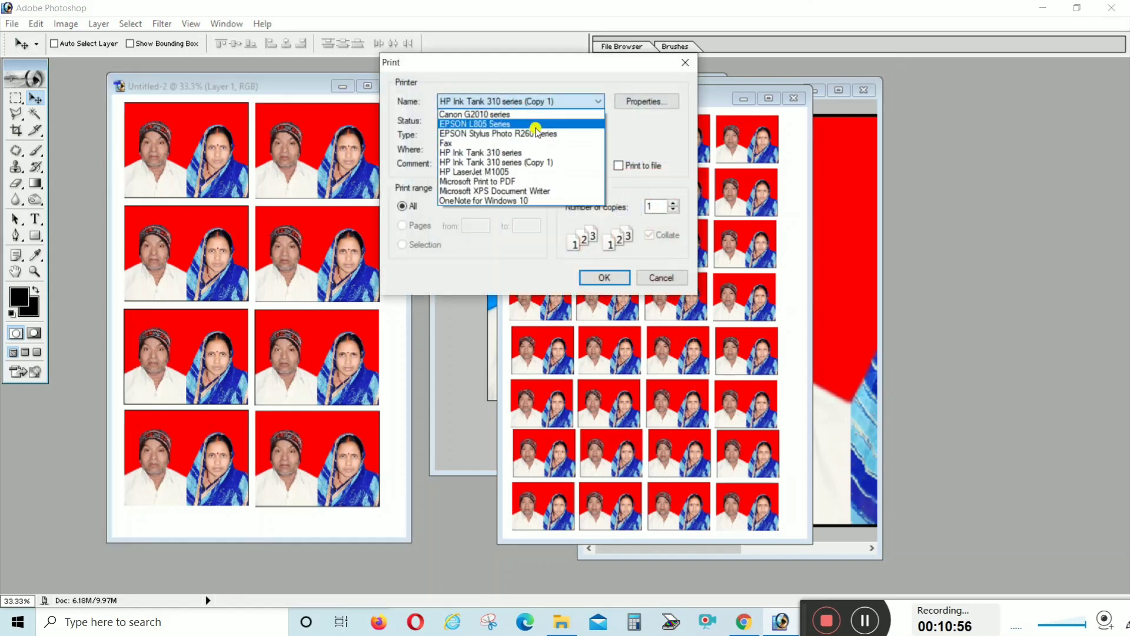
pyautogui.click(639, 139)
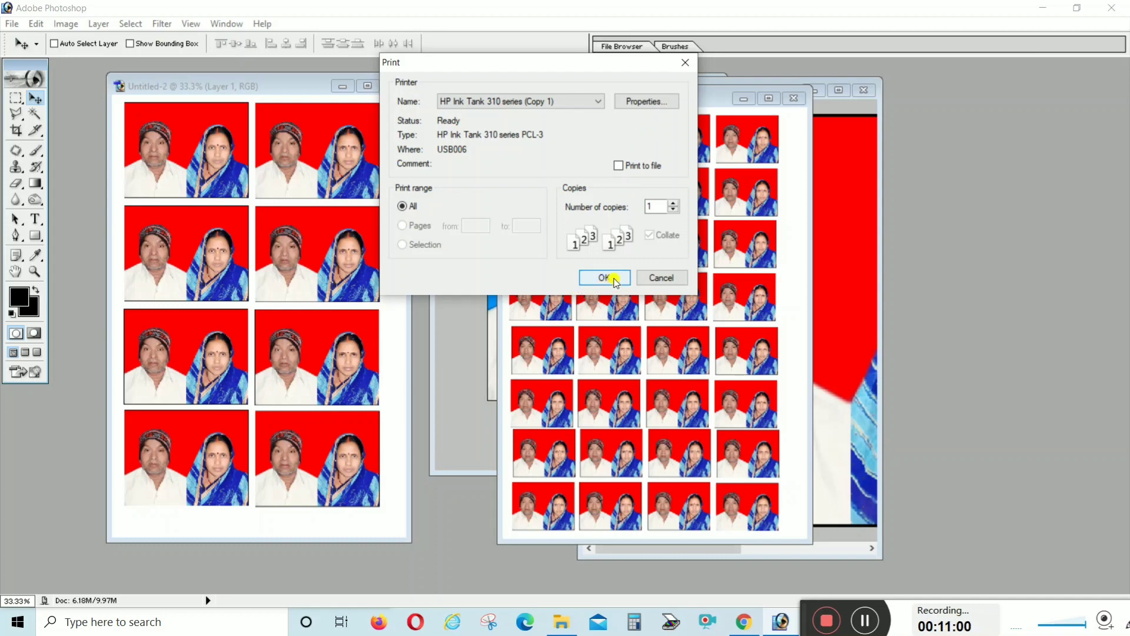
pyautogui.click(689, 65)
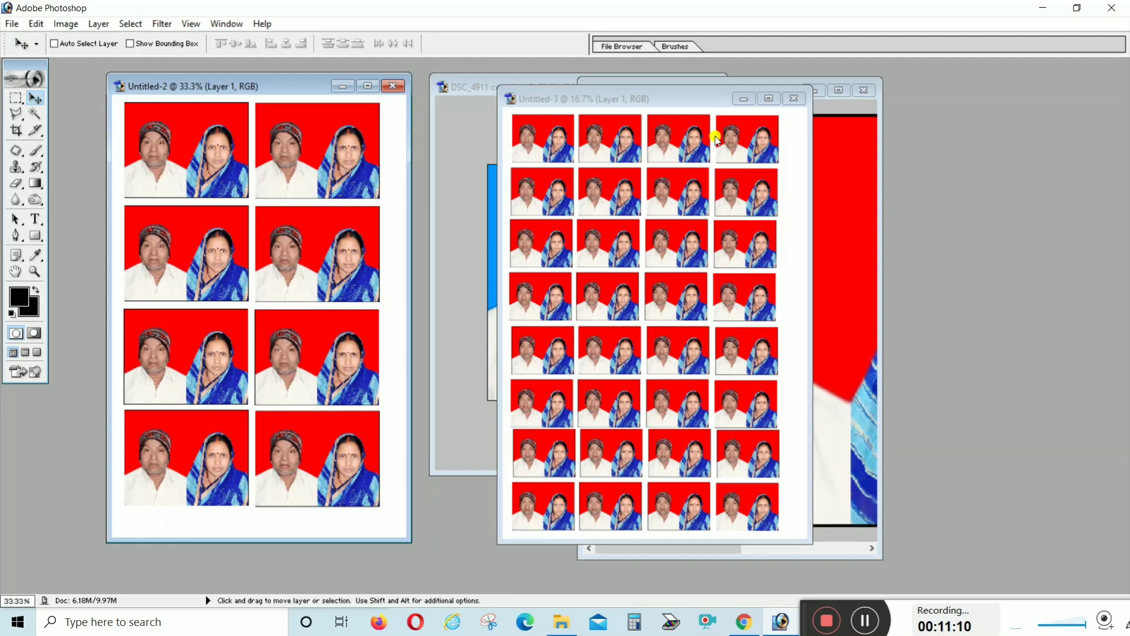
# Minimize the A4 and 4x6 sheets and return the woman's original photo to a floating window.
pyautogui.click(853, 233)
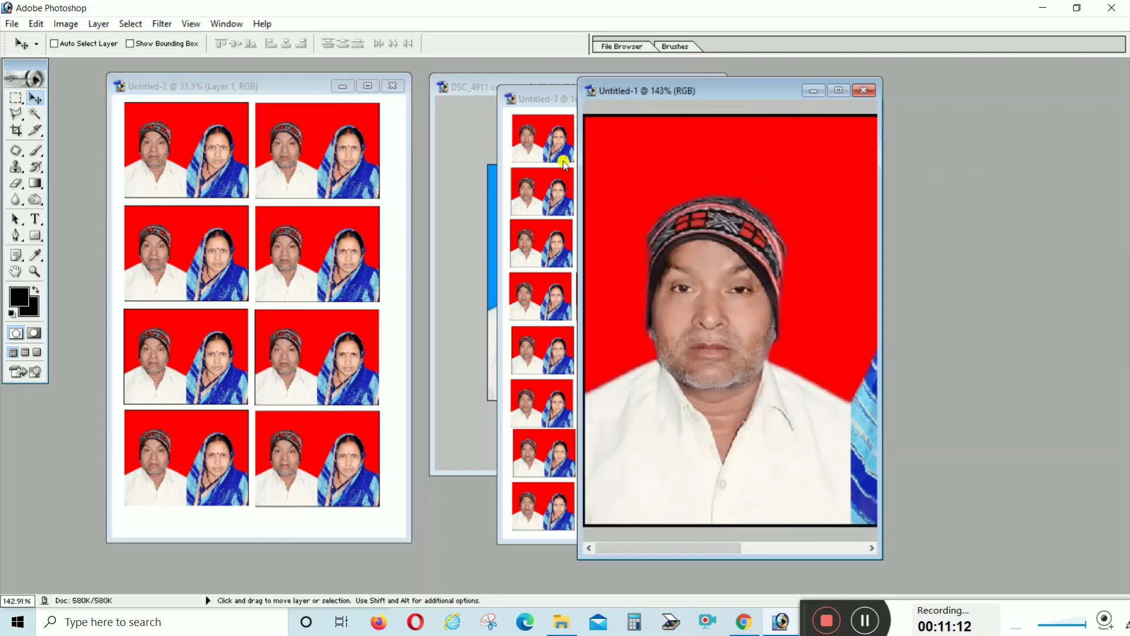
pyautogui.click(563, 163)
pyautogui.click(743, 95)
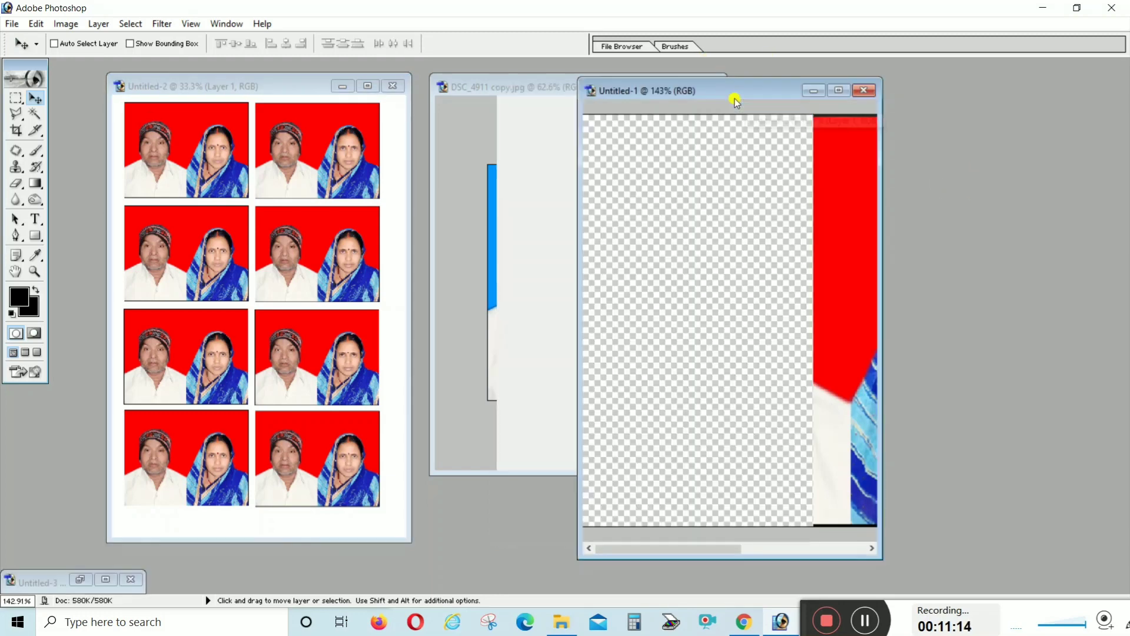
pyautogui.click(342, 87)
pyautogui.click(305, 90)
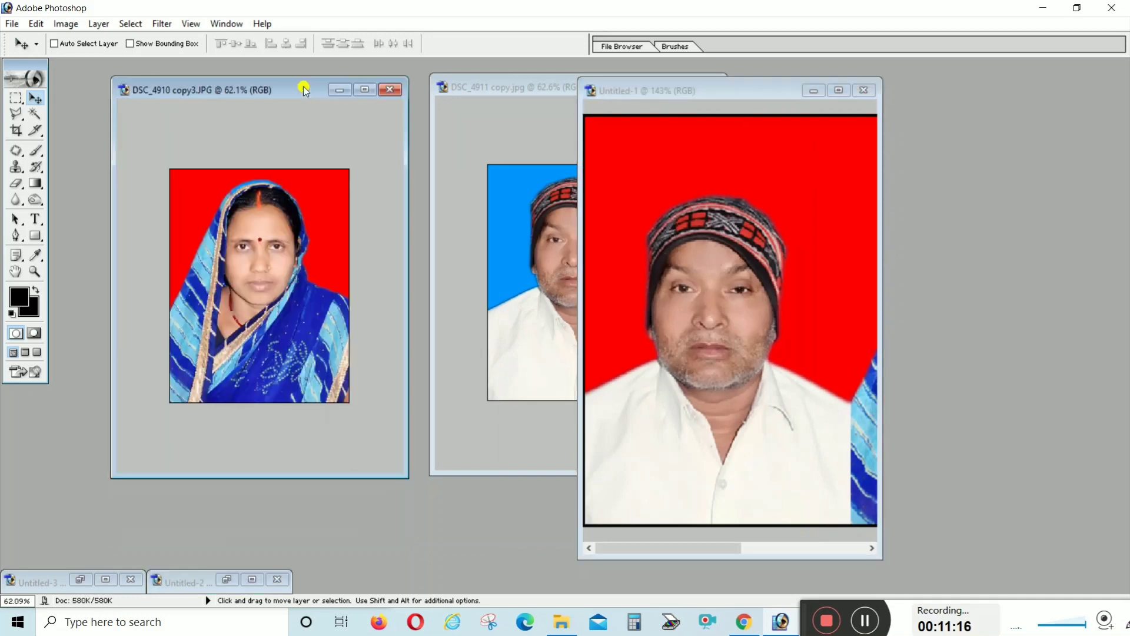
pyautogui.doubleClick(304, 90)
pyautogui.click(1109, 26)
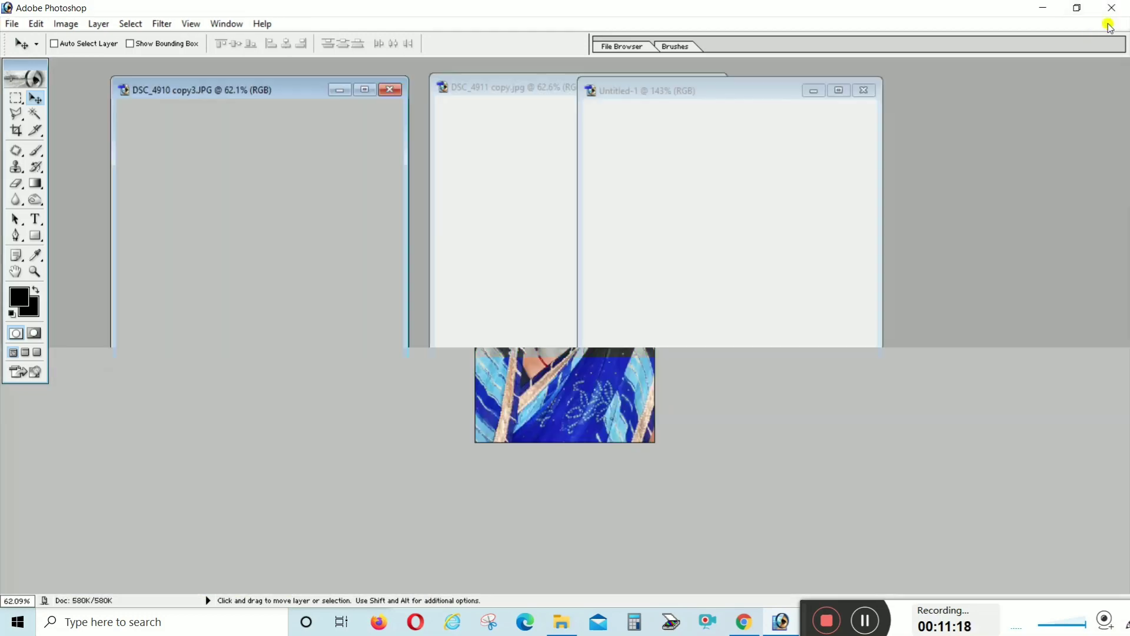
# Restore both photo sheets, placing the A4 sheet left and the single photo right.
pyautogui.click(788, 95)
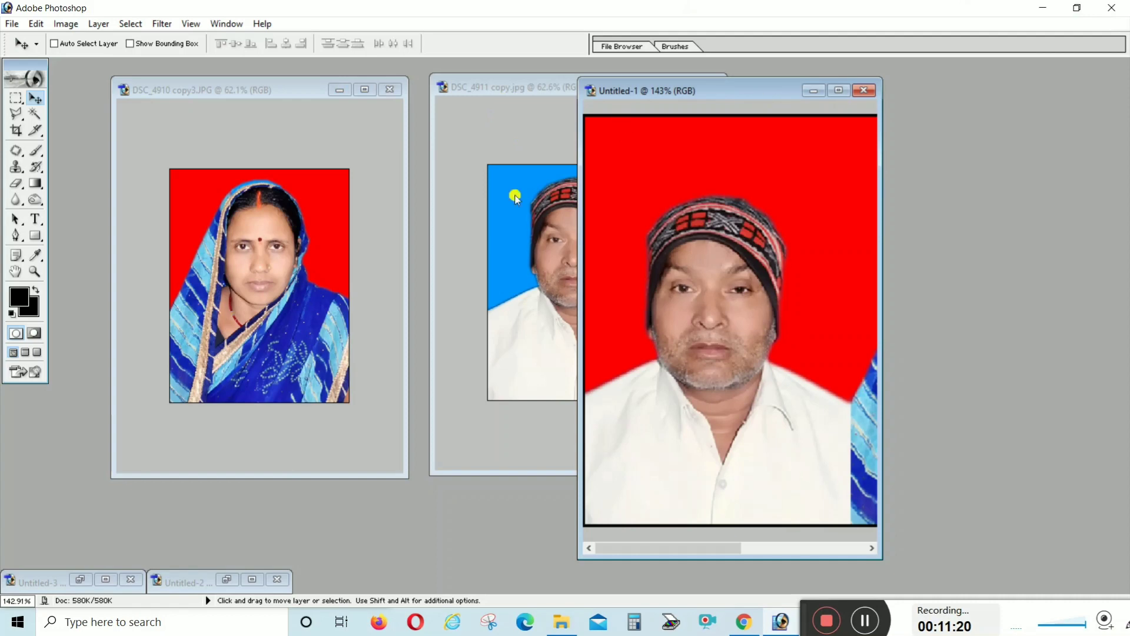
pyautogui.click(227, 579)
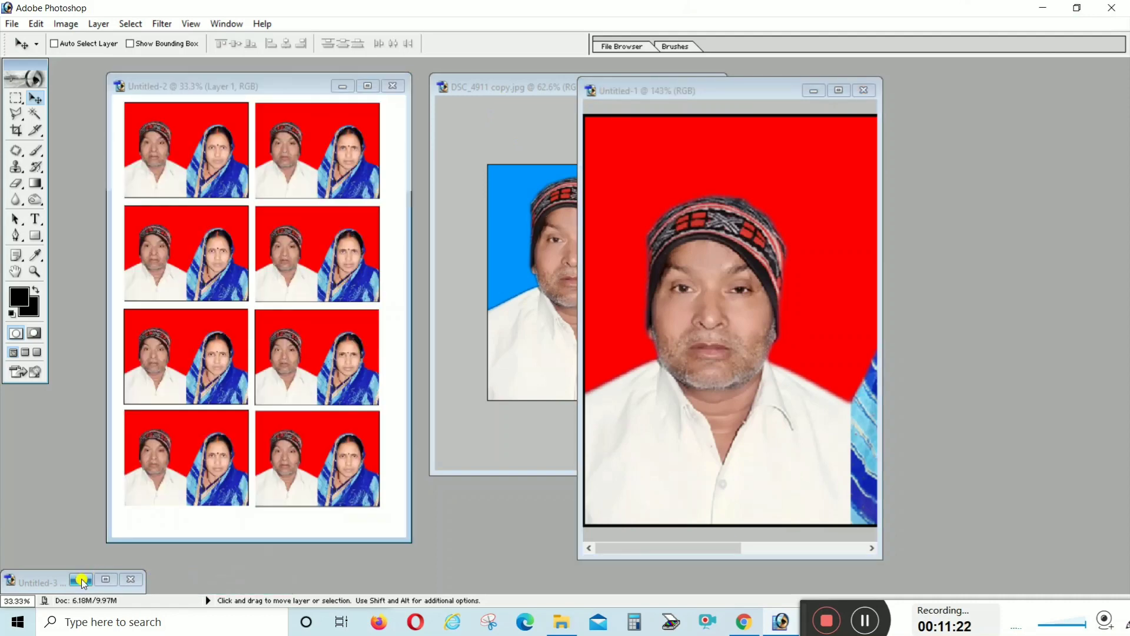
pyautogui.click(82, 580)
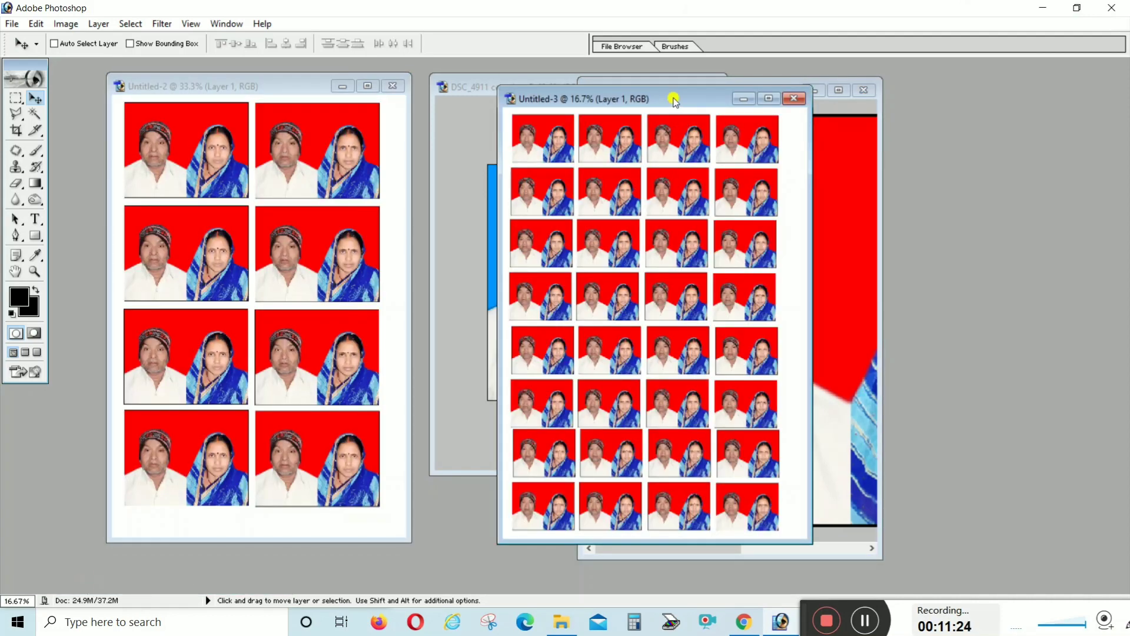
pyautogui.moveTo(674, 100); pyautogui.dragTo(576, 96)
pyautogui.click(789, 237)
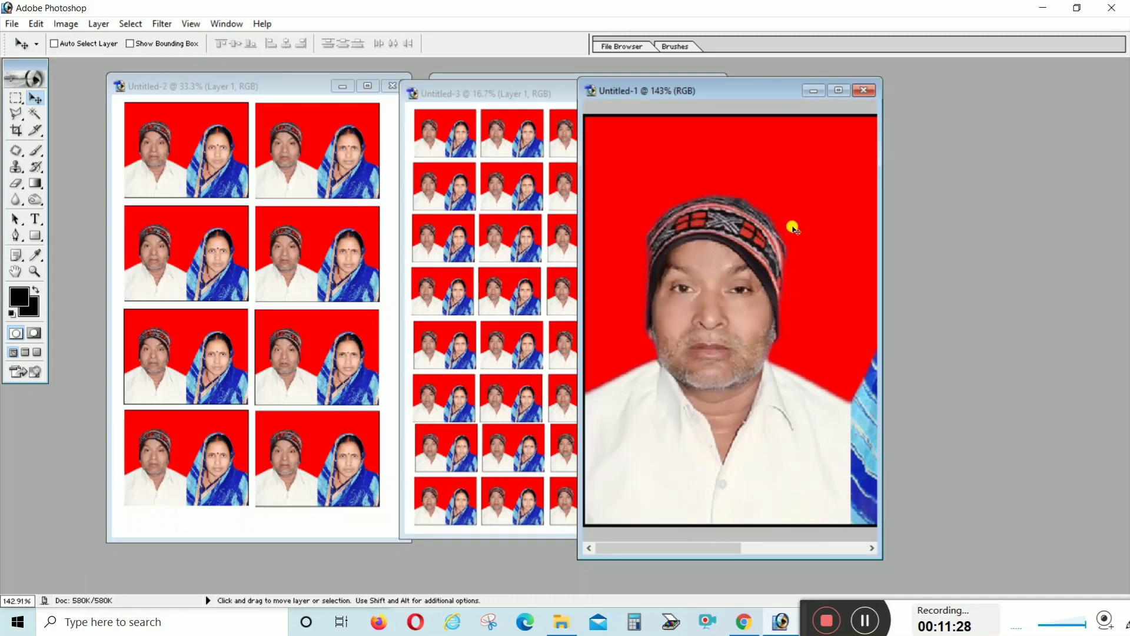
pyautogui.moveTo(721, 90); pyautogui.dragTo(831, 88)
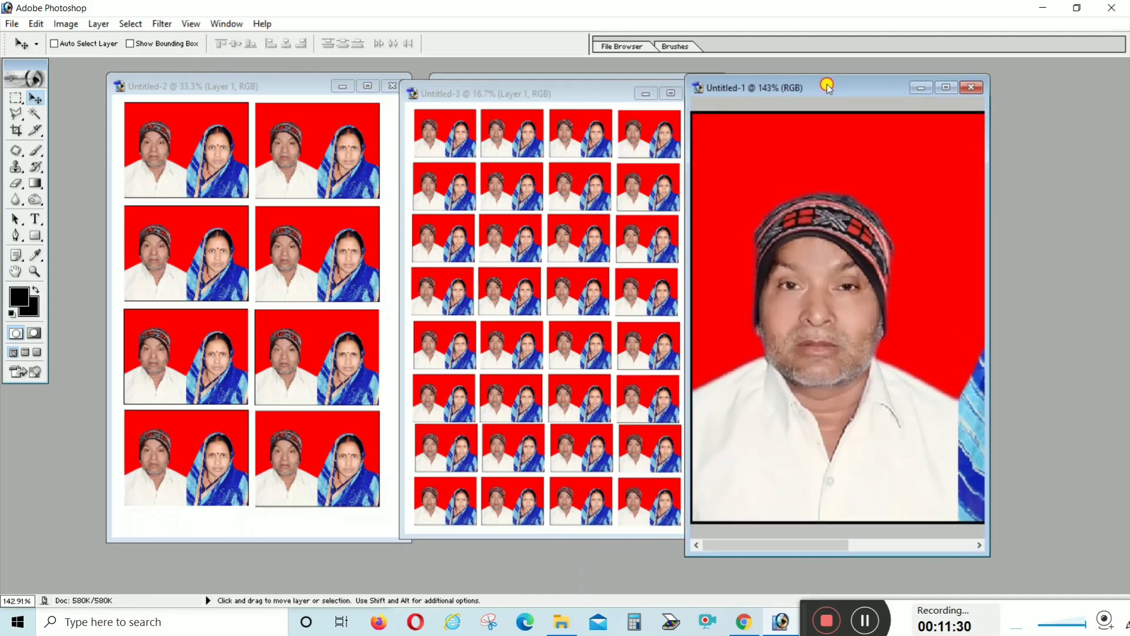